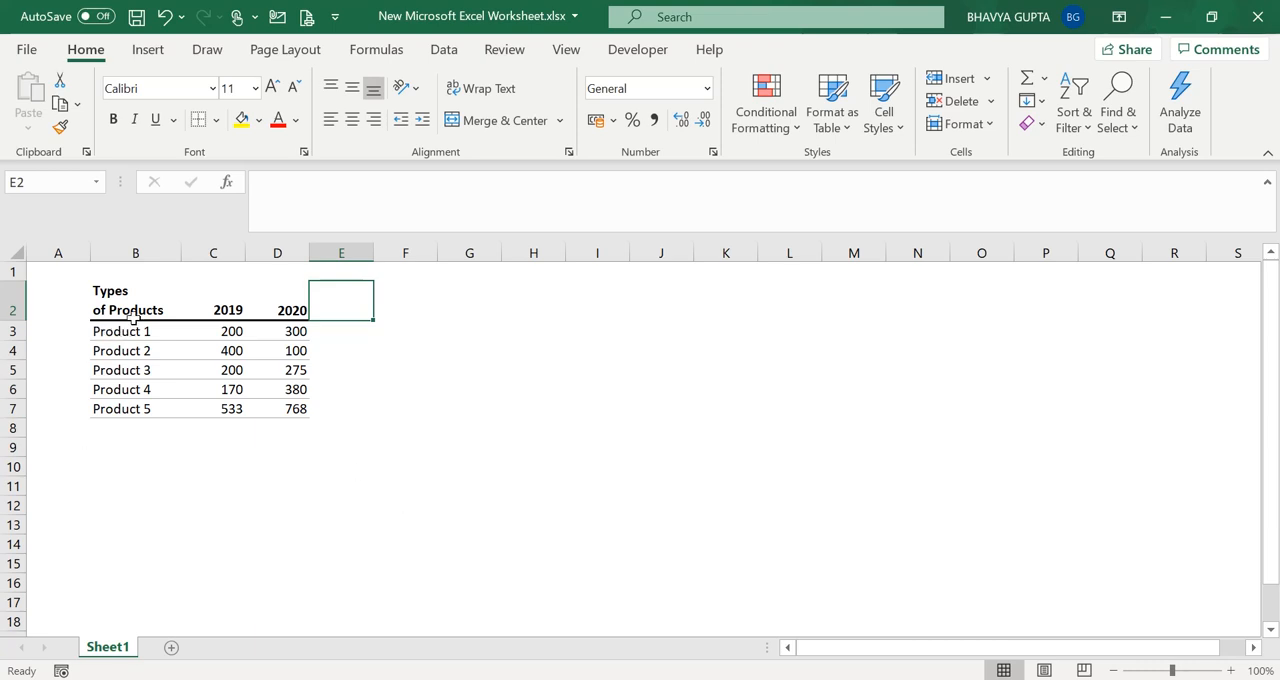
Examine the product table's header row and the 2019 and 2020 figures for the five products
{"action": "left_click_drag", "start_coordinate": [128, 312], "coordinate": [288, 410]}
{"action": "left_click", "coordinate": [251, 388]}
{"action": "left_click", "coordinate": [288, 410]}
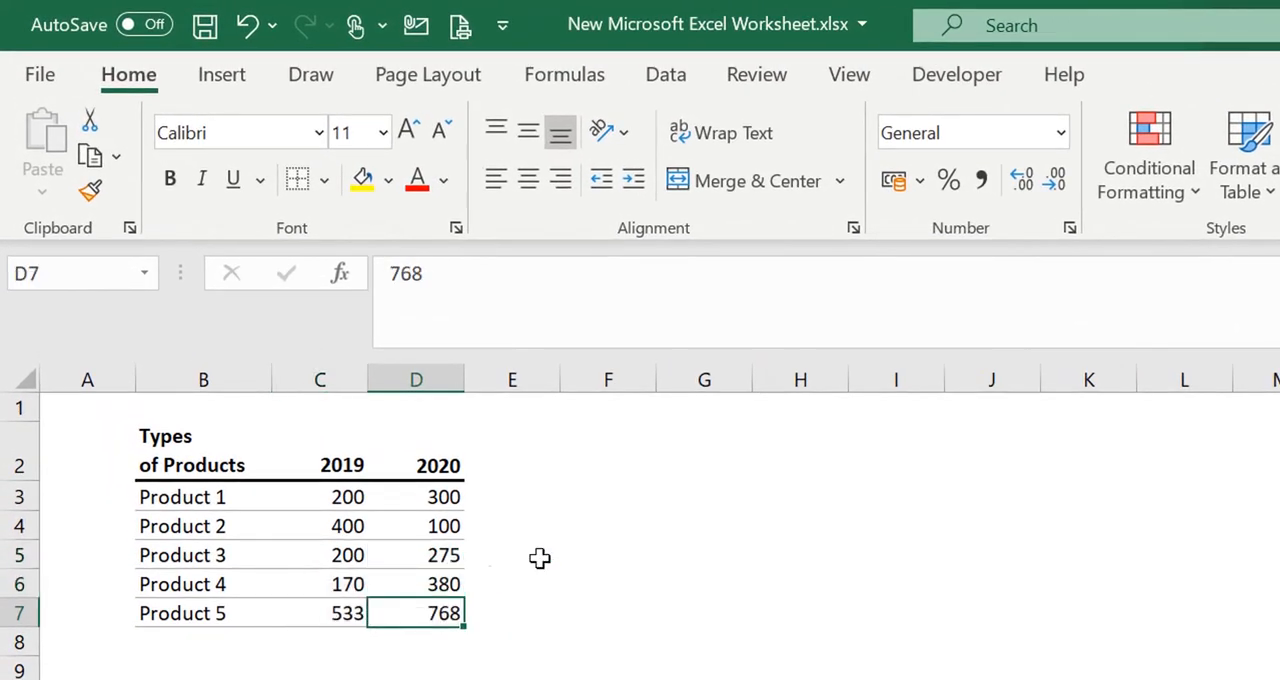
{"action": "left_click", "coordinate": [539, 558]}
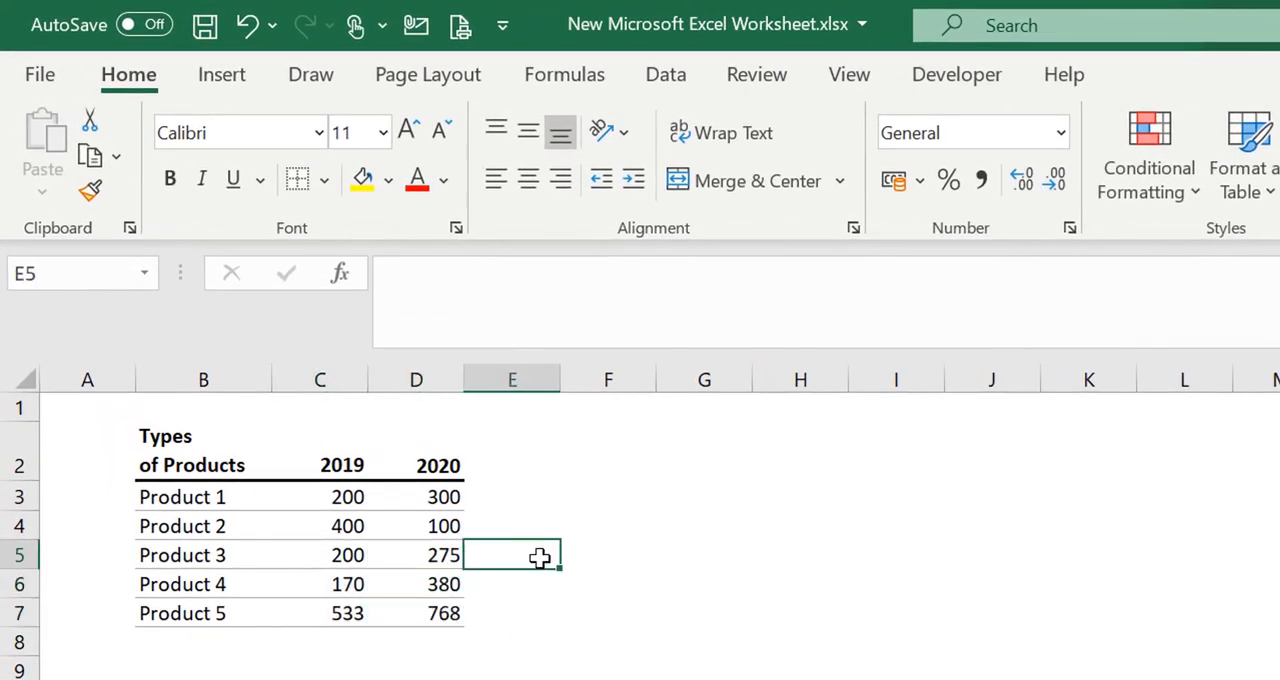
{"action": "left_click", "coordinate": [293, 528]}
{"action": "left_click_drag", "start_coordinate": [229, 500], "coordinate": [410, 609]}
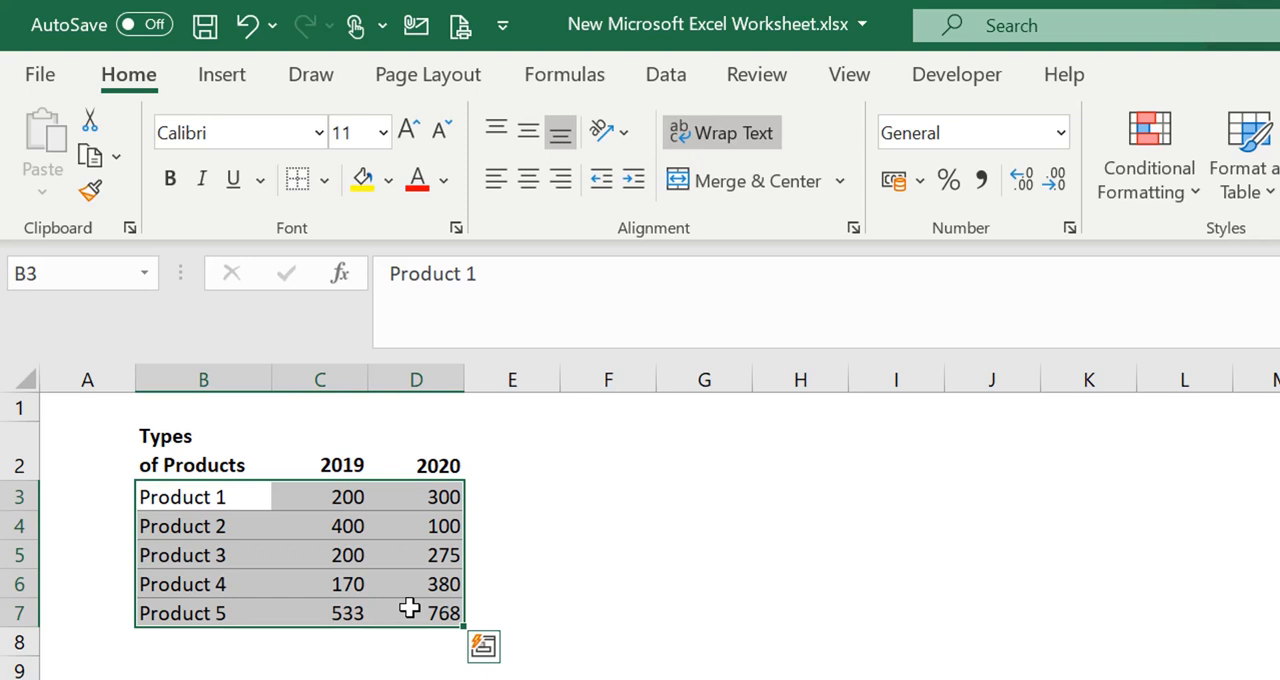
{"action": "left_click", "coordinate": [410, 609]}
{"action": "left_click", "coordinate": [228, 460]}
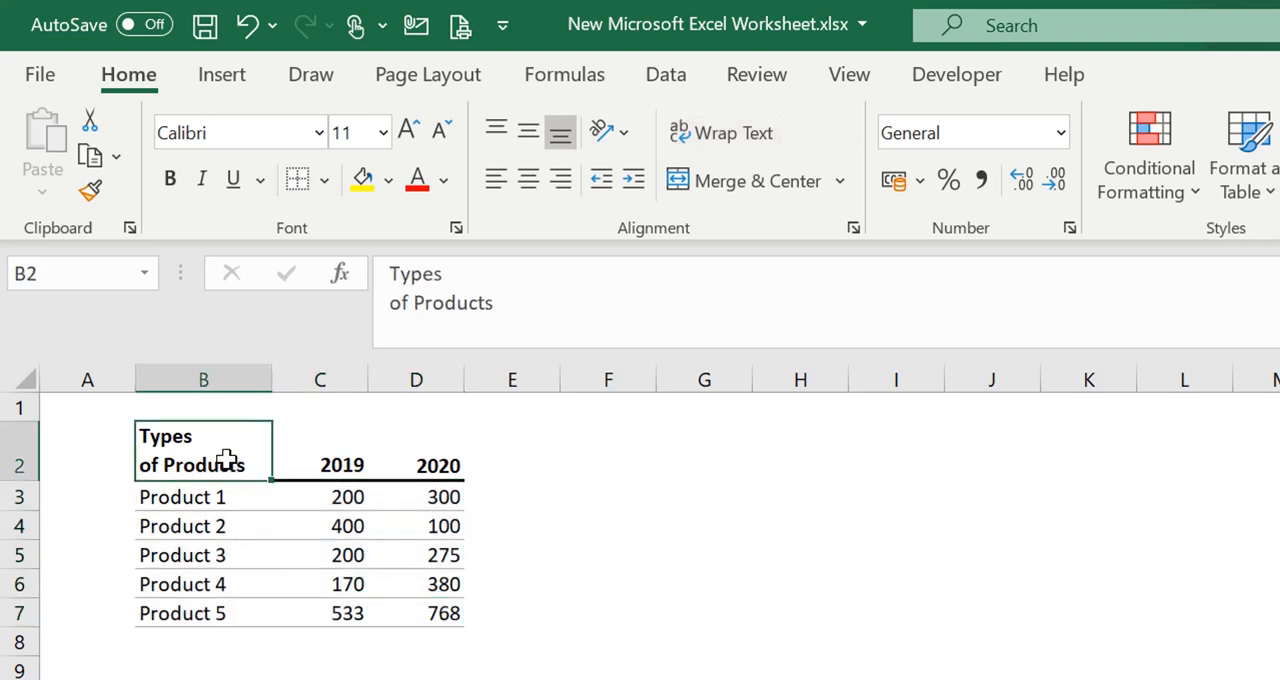
{"action": "left_click_drag", "start_coordinate": [228, 460], "coordinate": [429, 471]}
{"action": "left_click", "coordinate": [285, 535]}
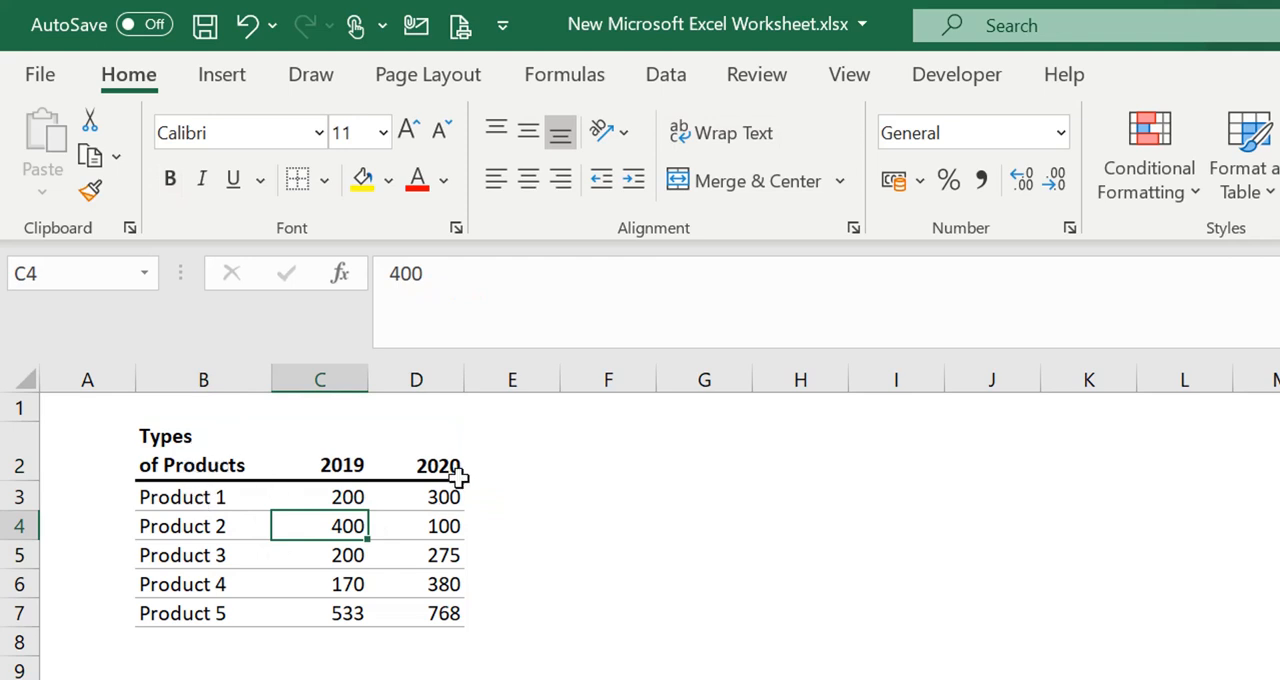
{"action": "left_click", "coordinate": [556, 557]}
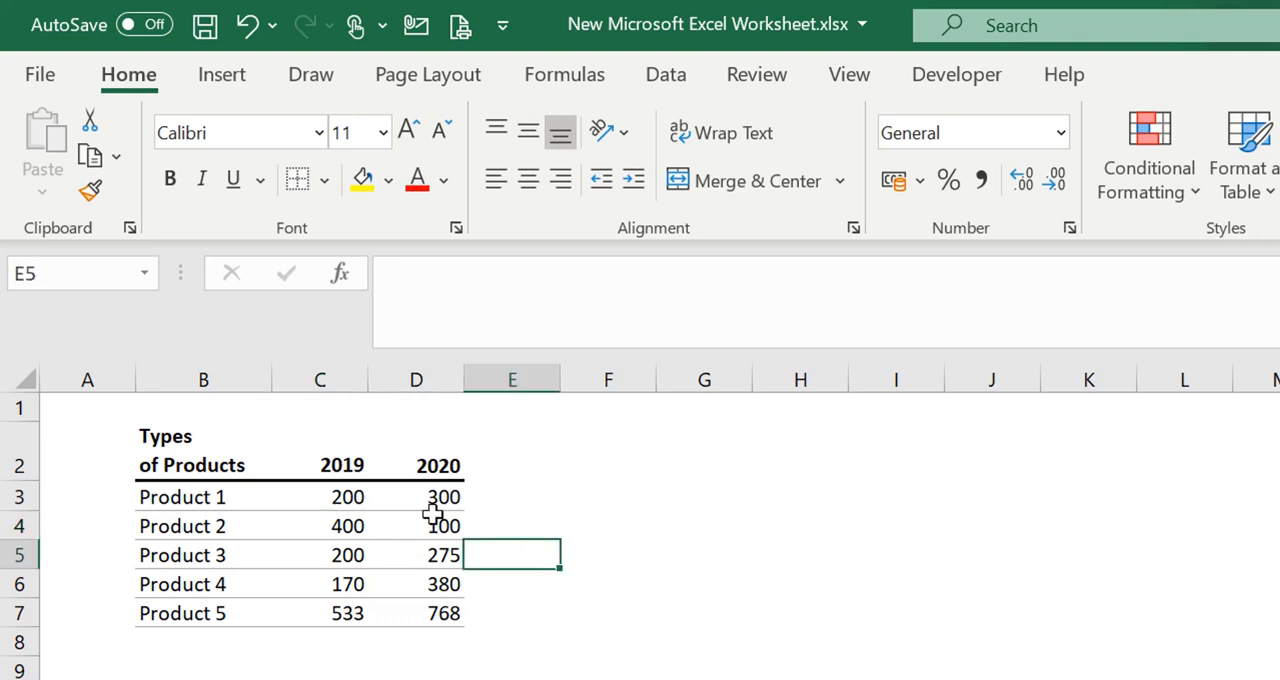
Add the column headers "Total" in E2 and "Change (%)" in F2
{"action": "left_click", "coordinate": [502, 459]}
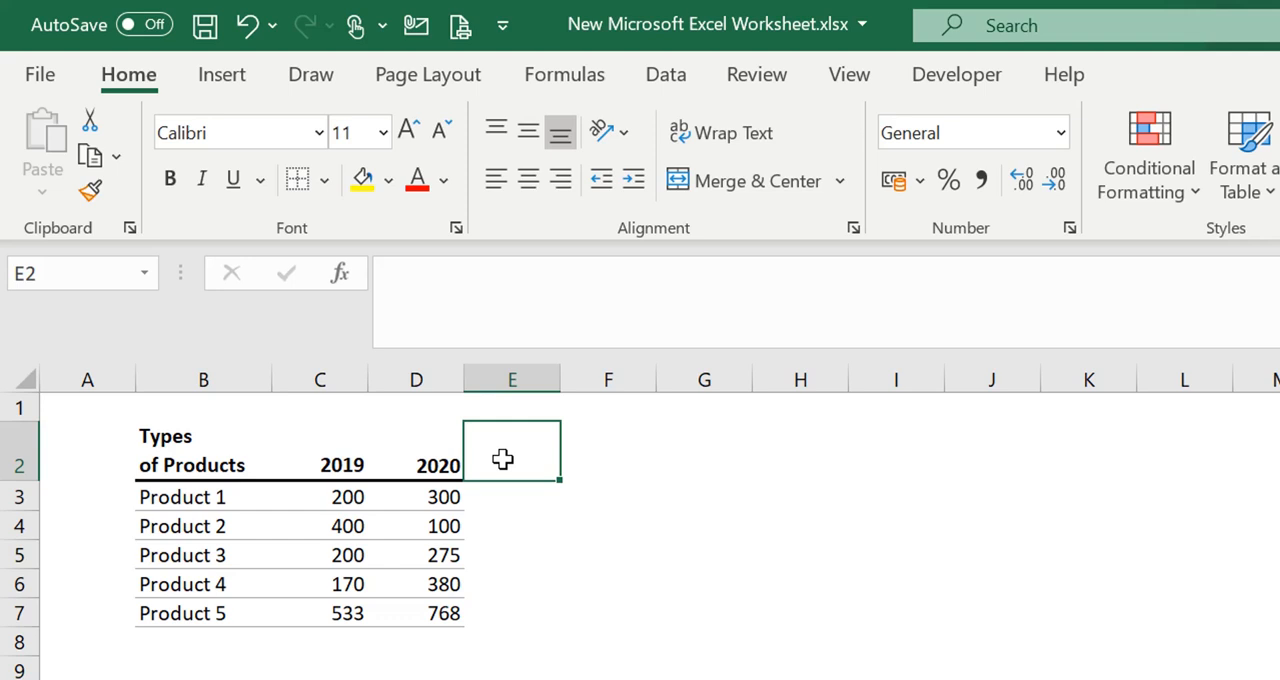
{"action": "type", "text": "Tota"}
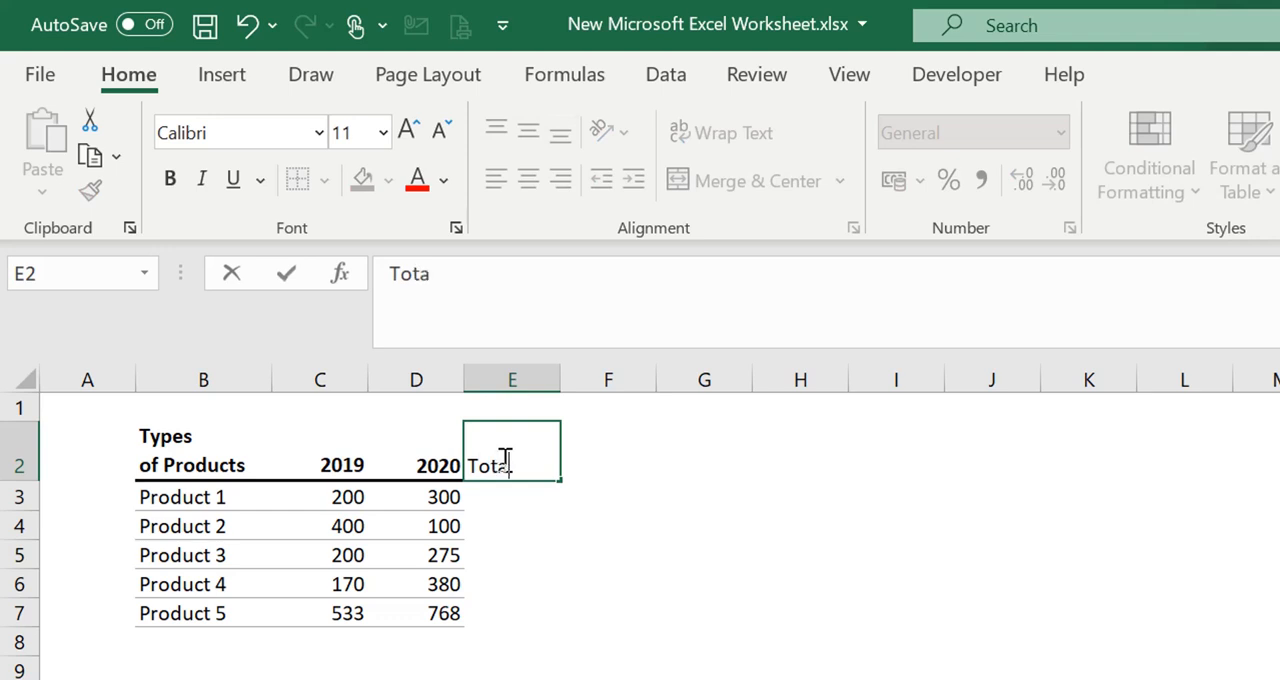
{"action": "type", "text": "l"}
{"action": "key", "text": "Tab"}
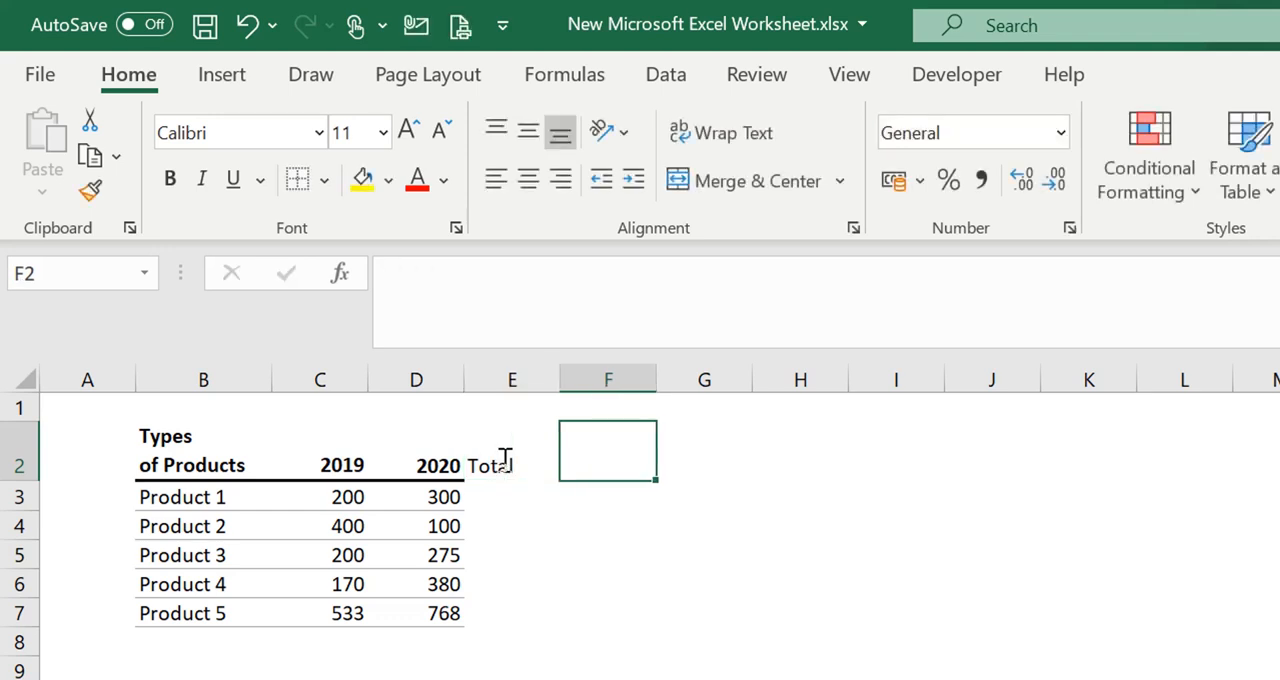
{"action": "type", "text": "Change"}
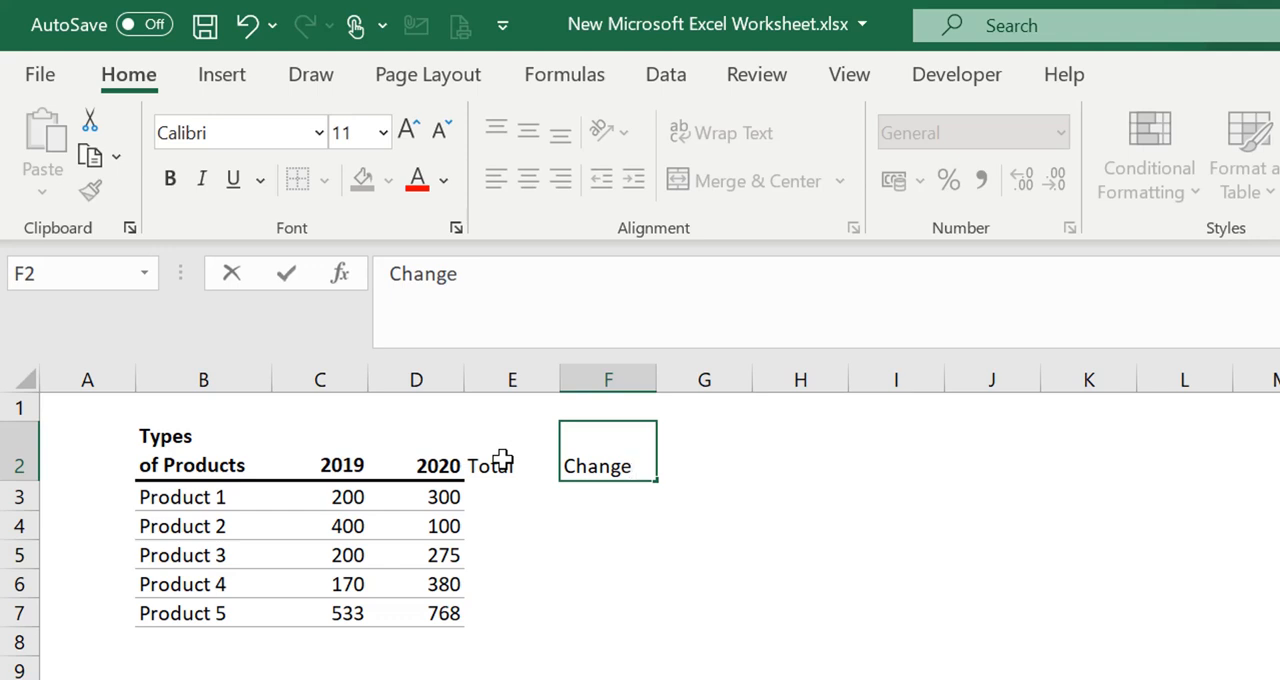
{"action": "type", "text": " (%)"}
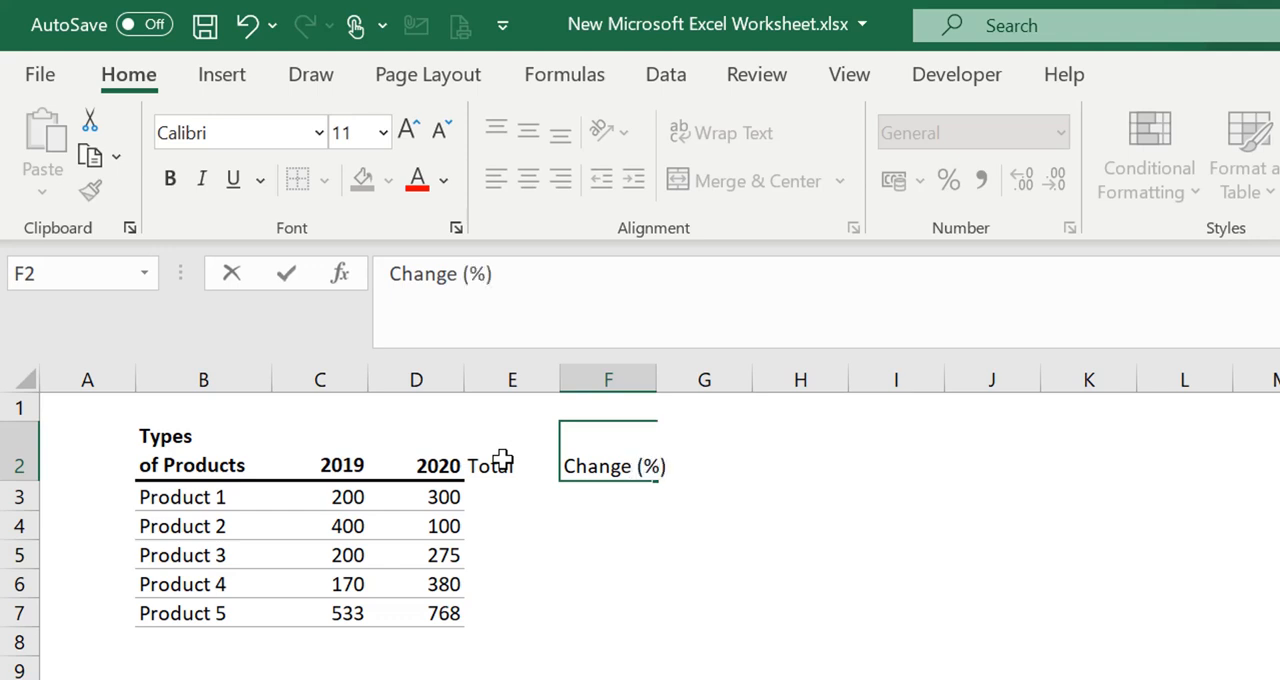
{"action": "key", "text": "Return"}
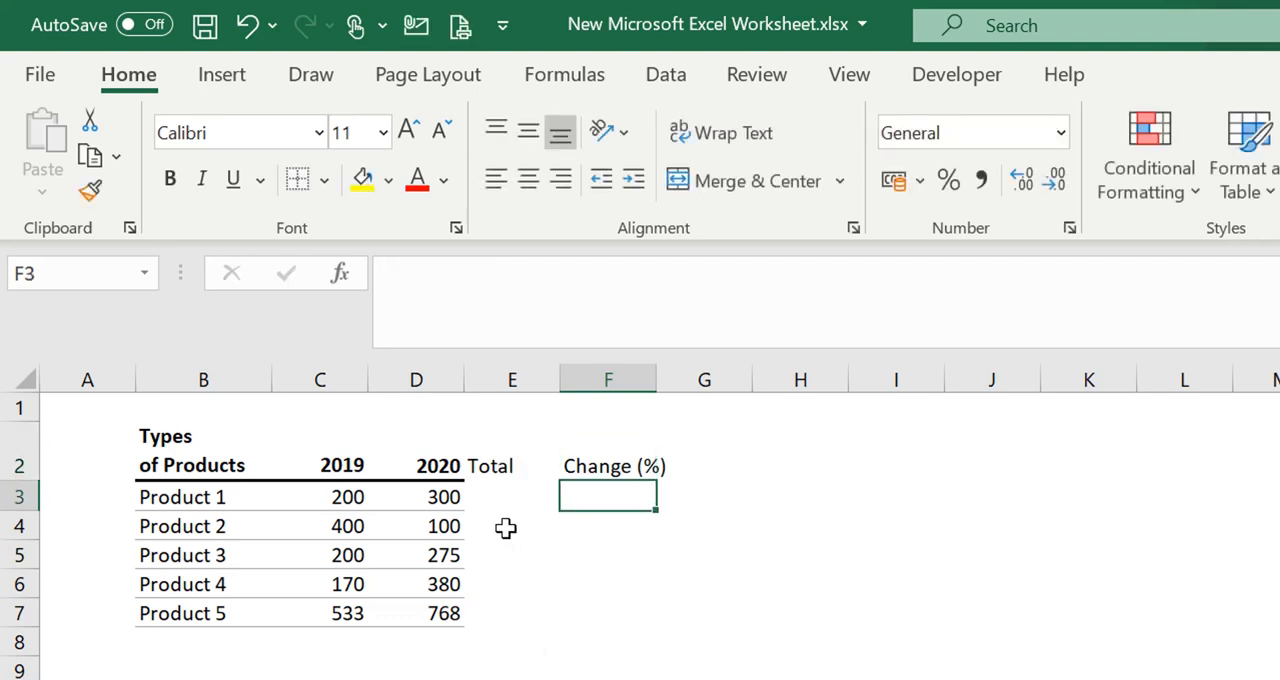
Copy the formatting of the 2020 header in D2 onto the Total and Change (%) headers with Format Painter
{"action": "left_click", "coordinate": [494, 552]}
{"action": "left_click", "coordinate": [527, 465]}
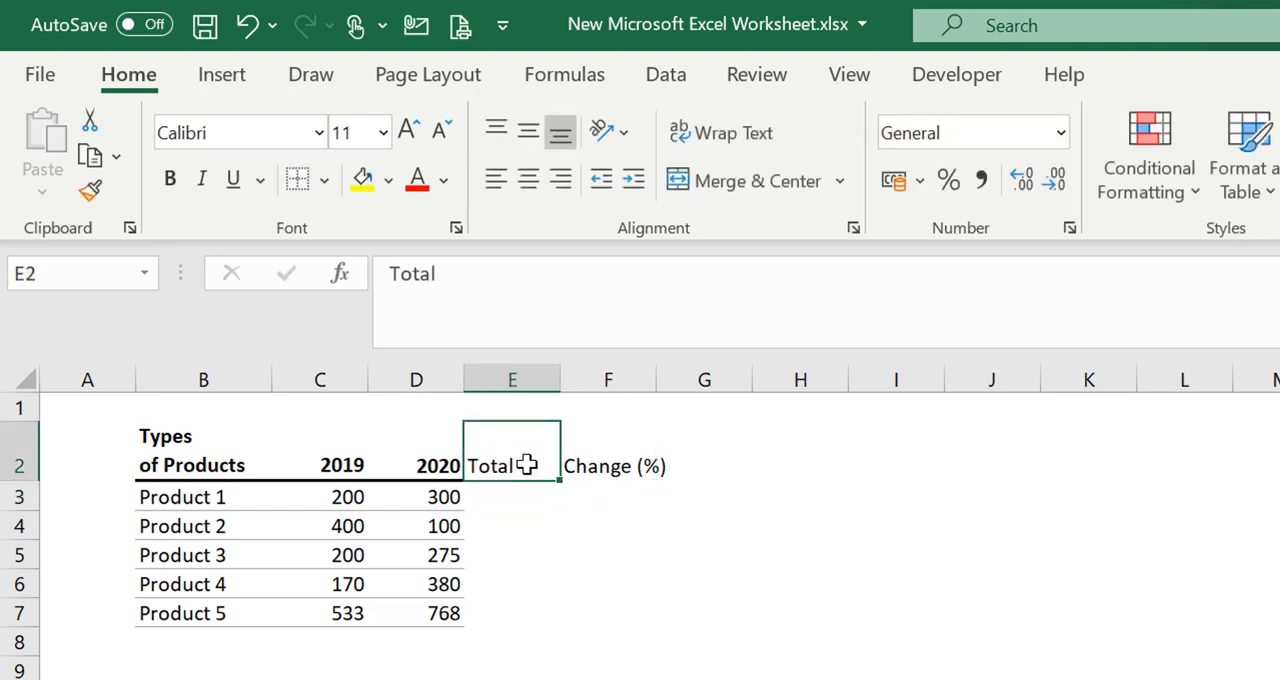
{"action": "left_click_drag", "start_coordinate": [527, 465], "coordinate": [615, 461]}
{"action": "left_click", "coordinate": [588, 532]}
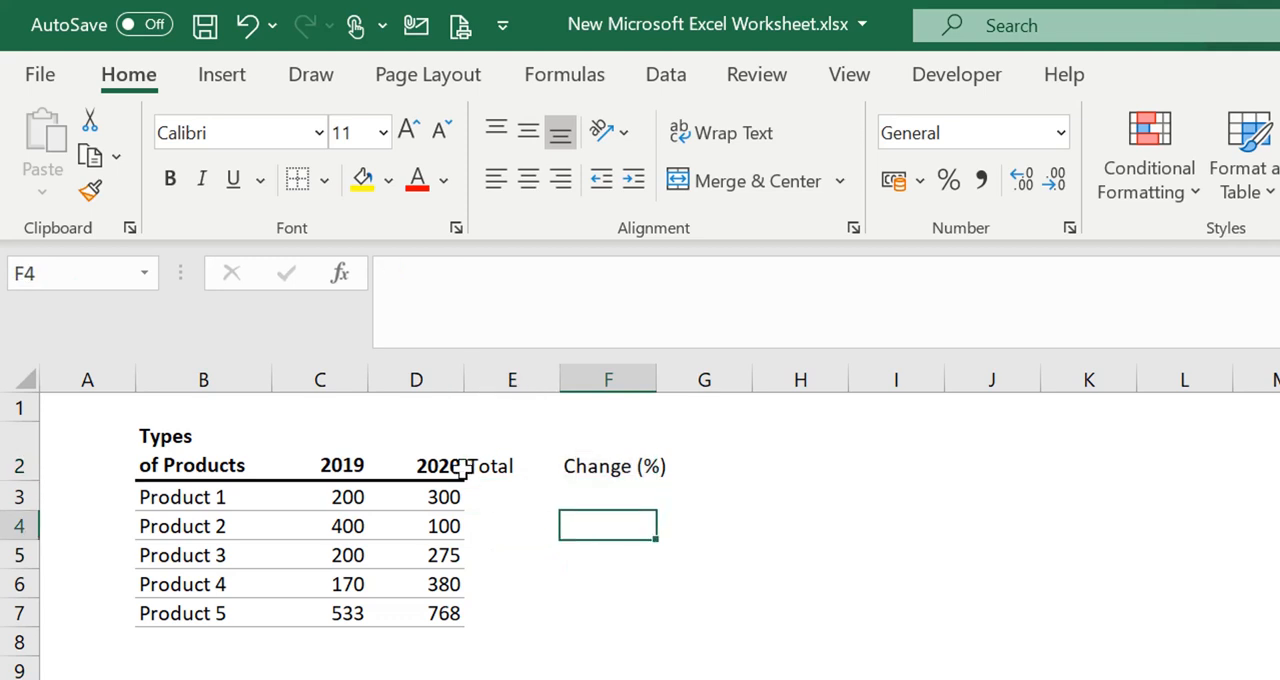
{"action": "left_click", "coordinate": [460, 466]}
{"action": "left_click_drag", "start_coordinate": [171, 463], "coordinate": [440, 480]}
{"action": "left_click", "coordinate": [657, 621]}
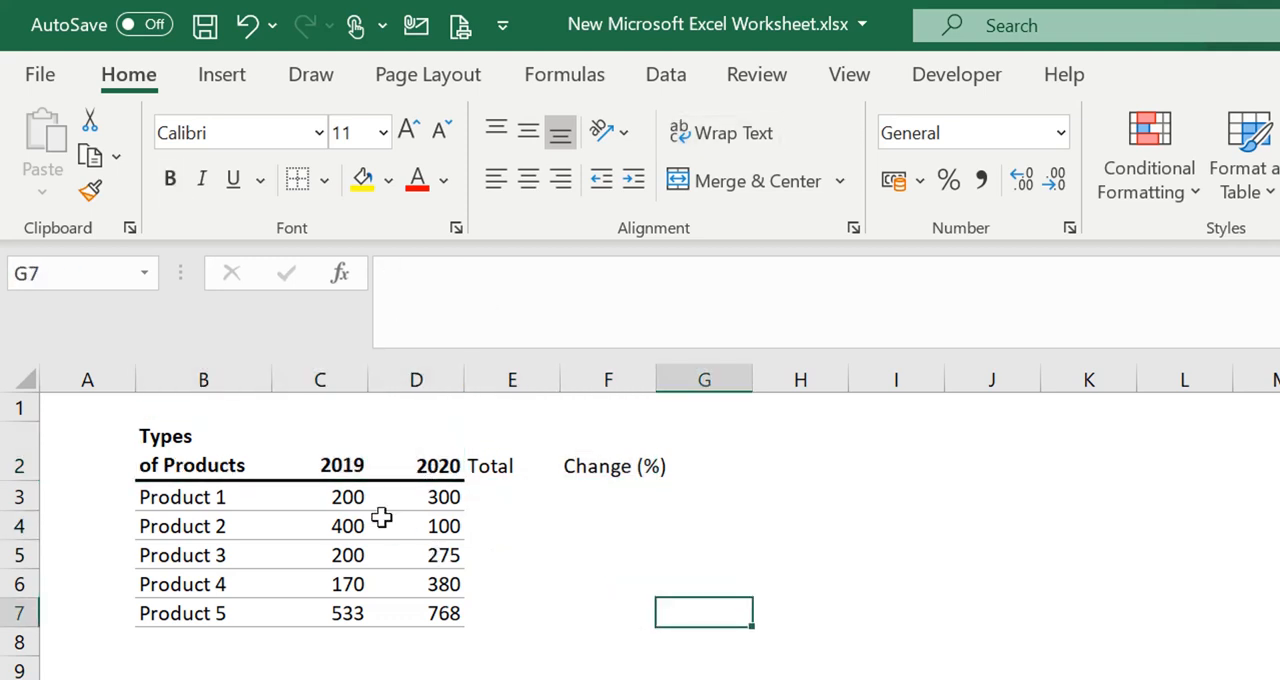
{"action": "left_click", "coordinate": [423, 463]}
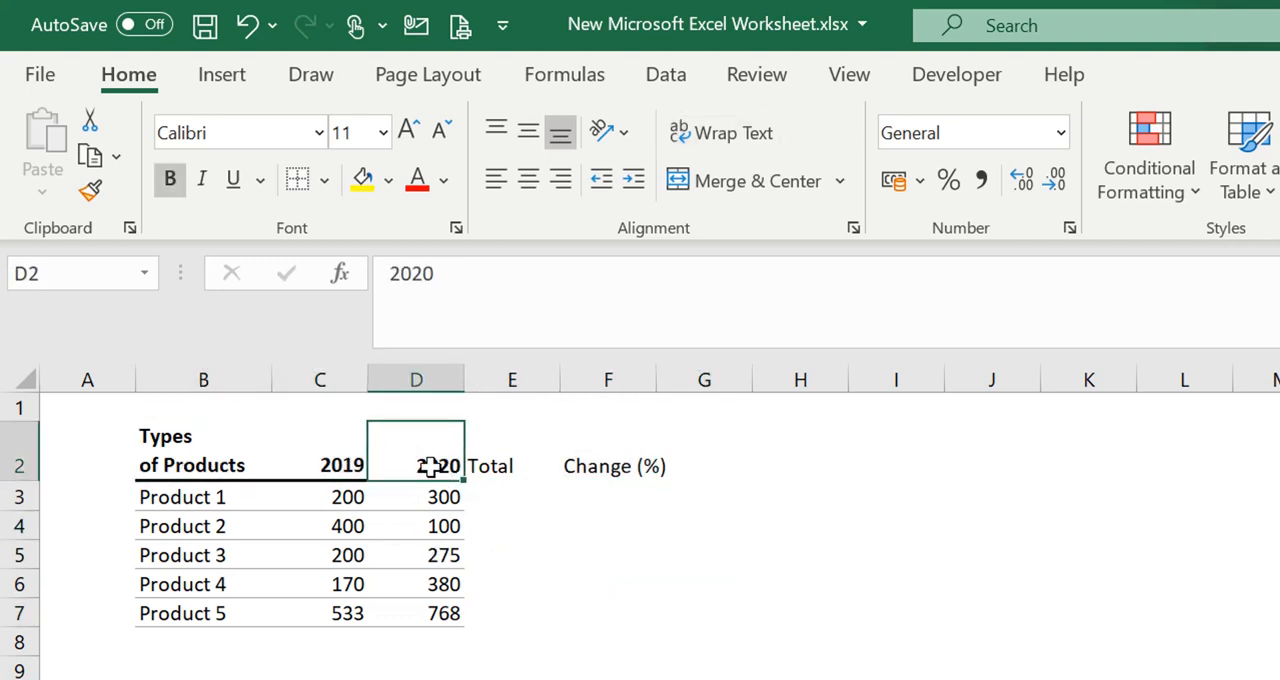
{"action": "left_click", "coordinate": [89, 192]}
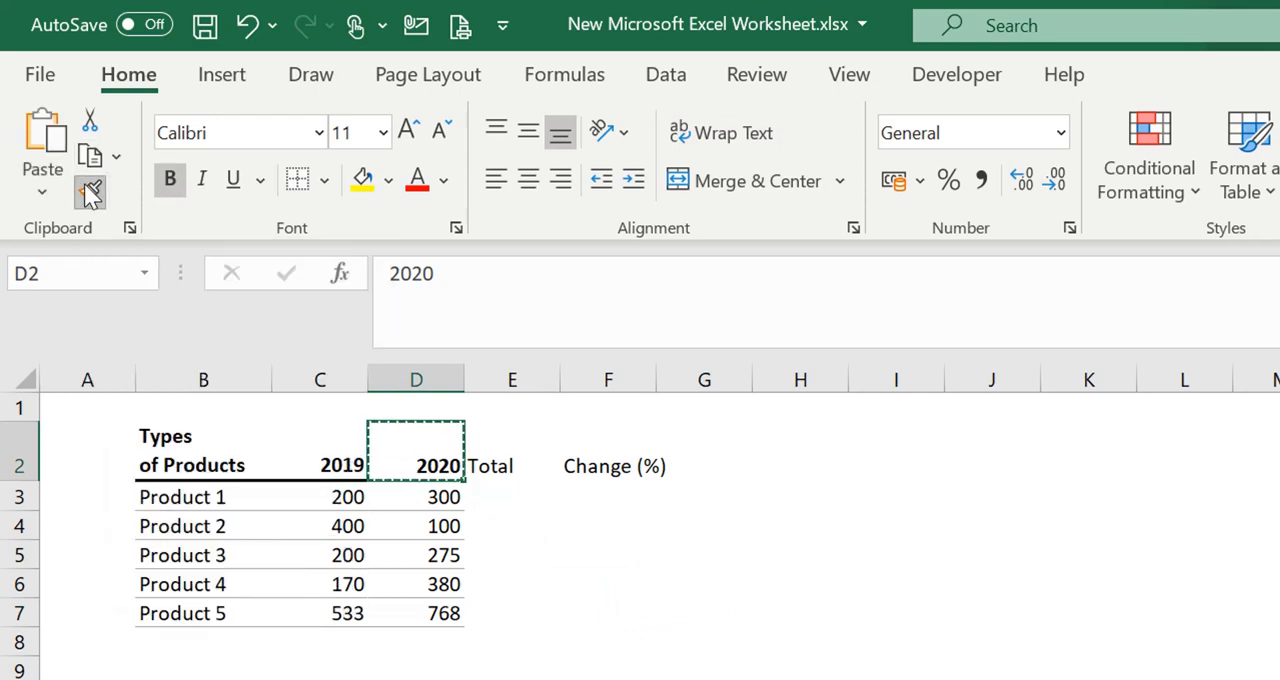
{"action": "left_click_drag", "start_coordinate": [489, 463], "coordinate": [625, 463]}
{"action": "left_click", "coordinate": [606, 611]}
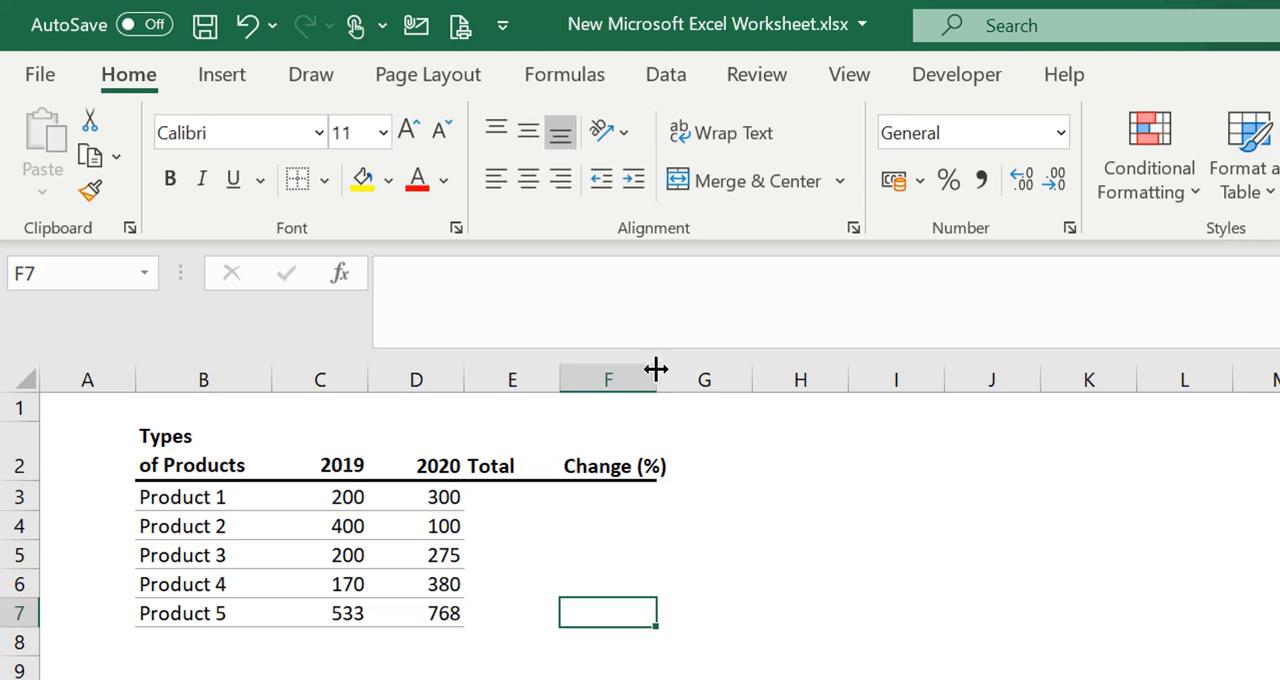
Widen column F slightly so the whole Change (%) header fits inside it
{"action": "left_click_drag", "start_coordinate": [656, 369], "coordinate": [672, 369]}
{"action": "left_click", "coordinate": [674, 666]}
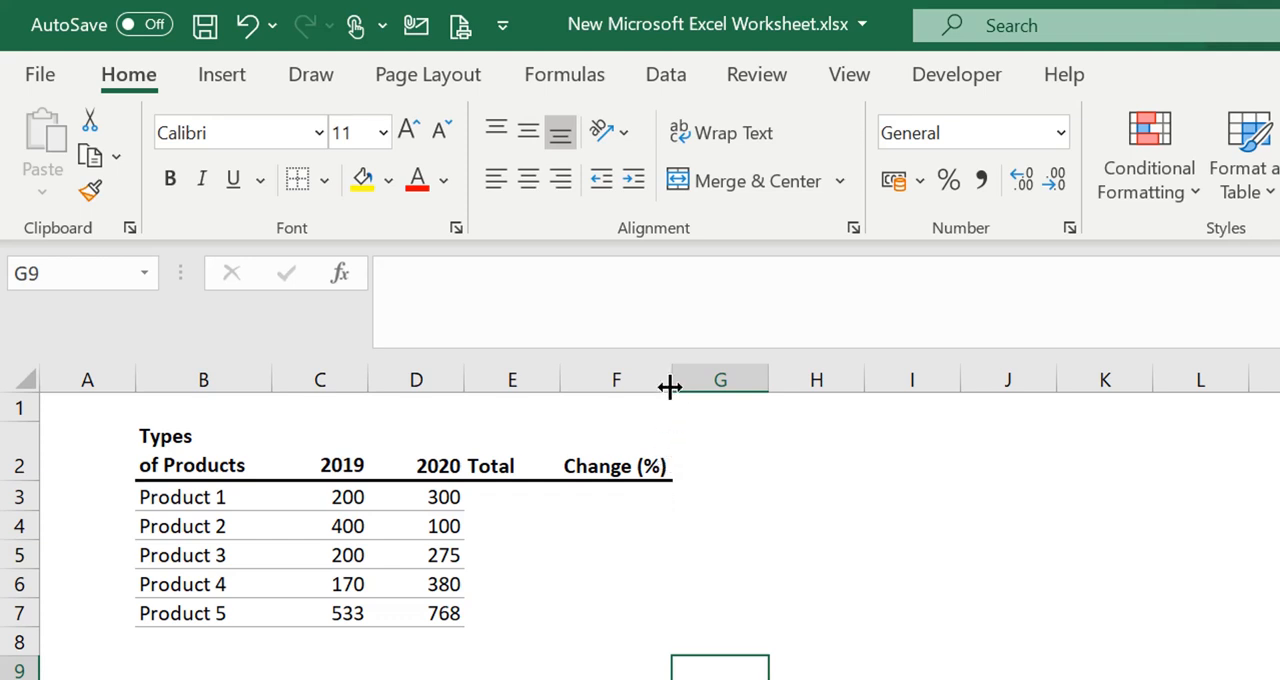
{"action": "left_click", "coordinate": [623, 609]}
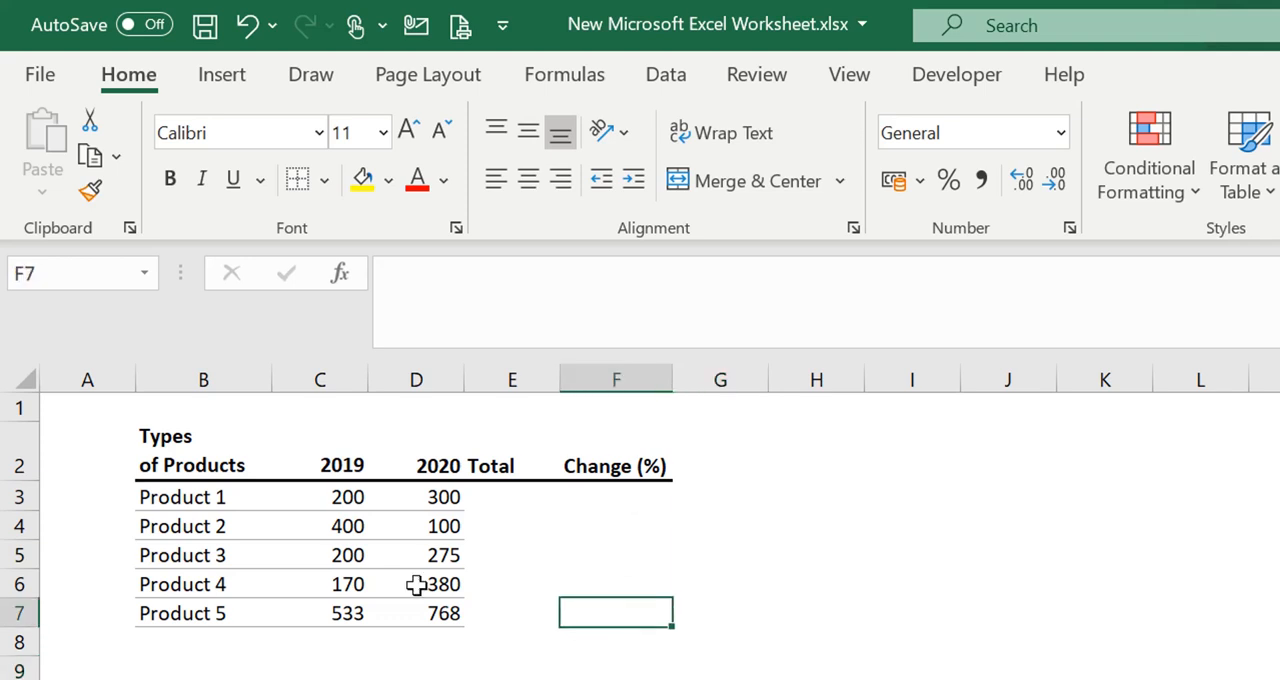
{"action": "left_click", "coordinate": [316, 536]}
{"action": "left_click", "coordinate": [217, 497]}
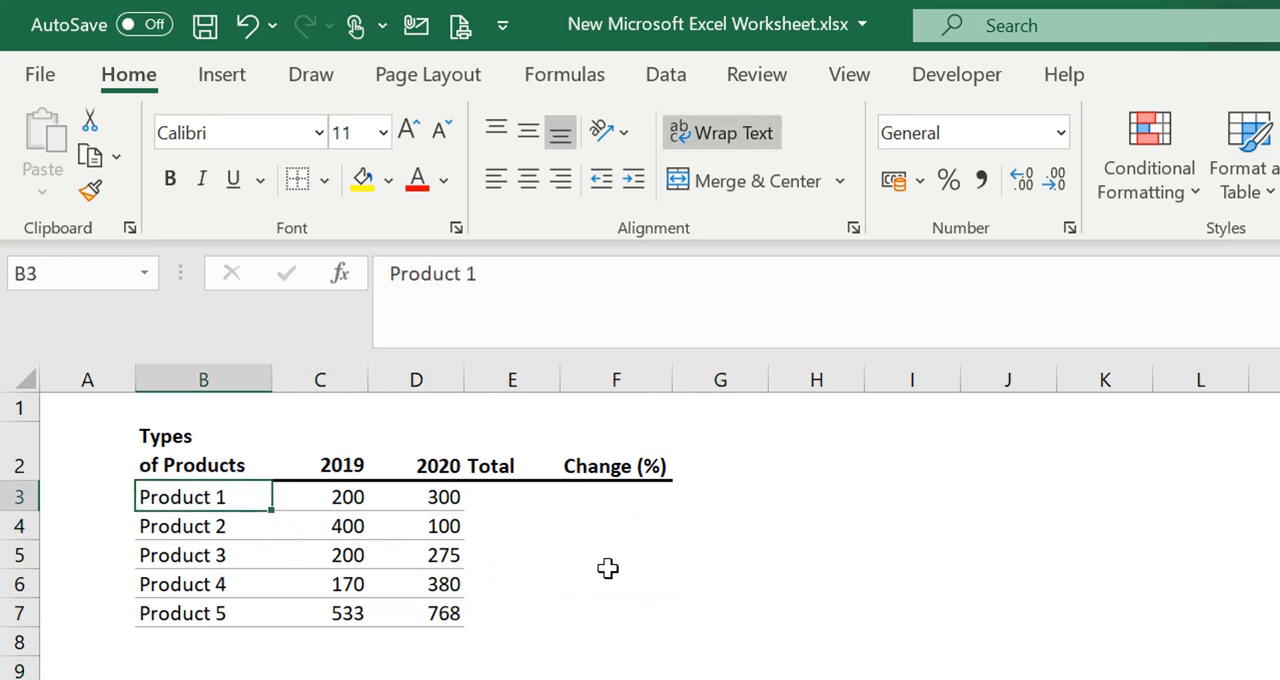
Calculate Product 1's total in E3 with the formula =D3+C3
{"action": "left_click", "coordinate": [499, 503]}
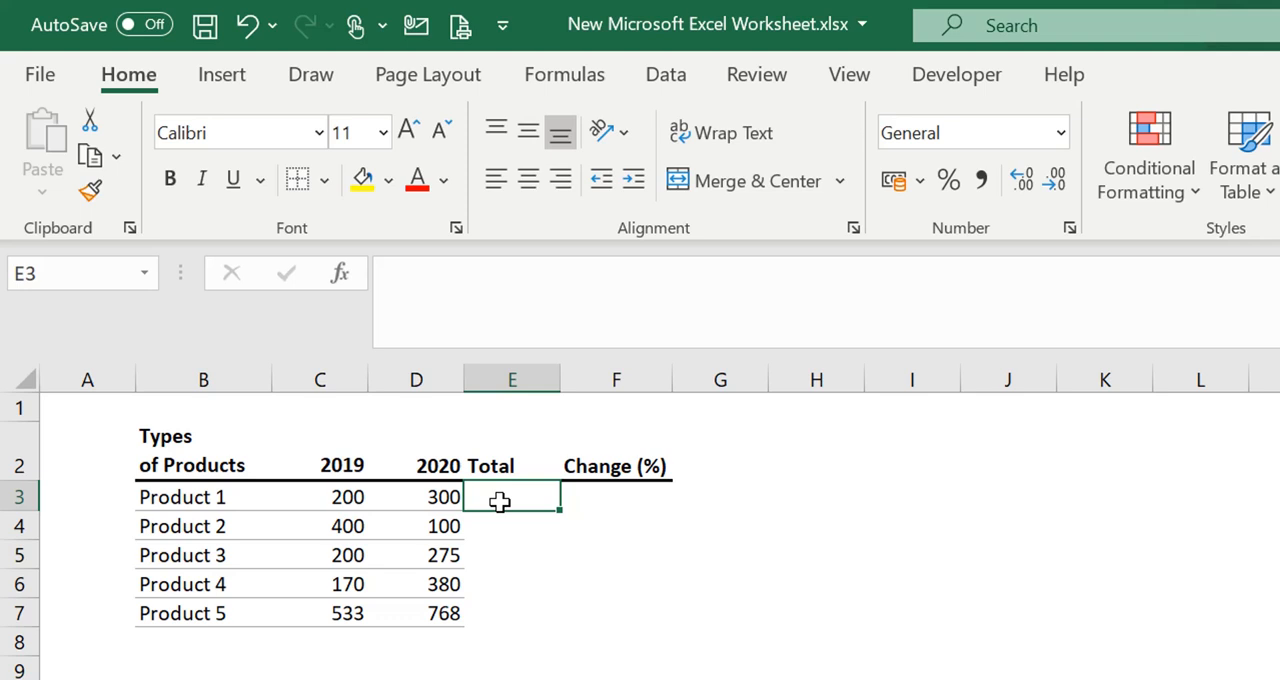
{"action": "type", "text": "="}
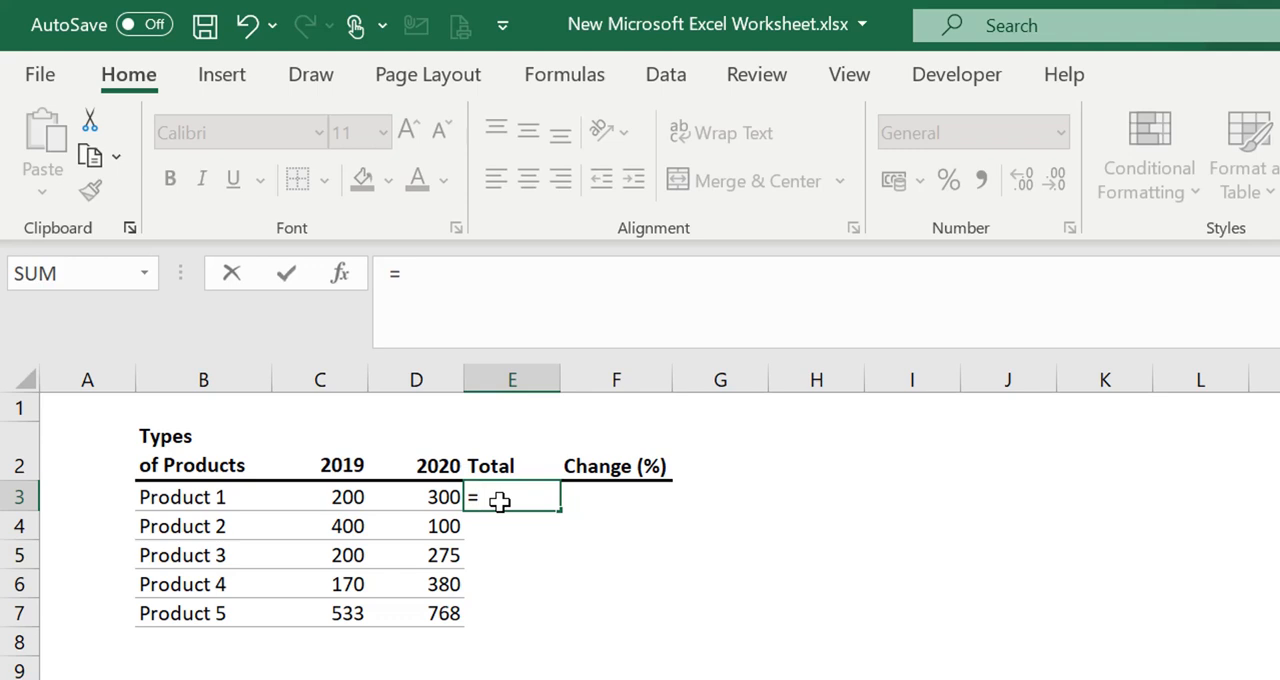
{"action": "left_click", "coordinate": [425, 497]}
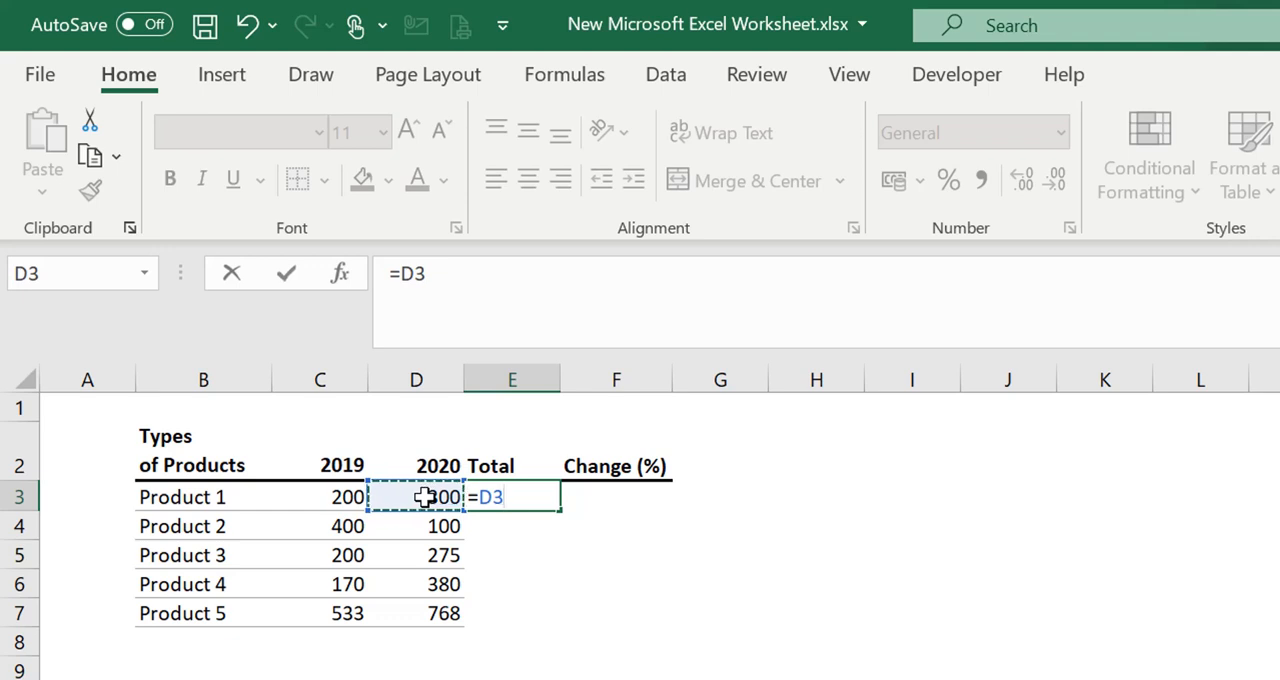
{"action": "type", "text": "+"}
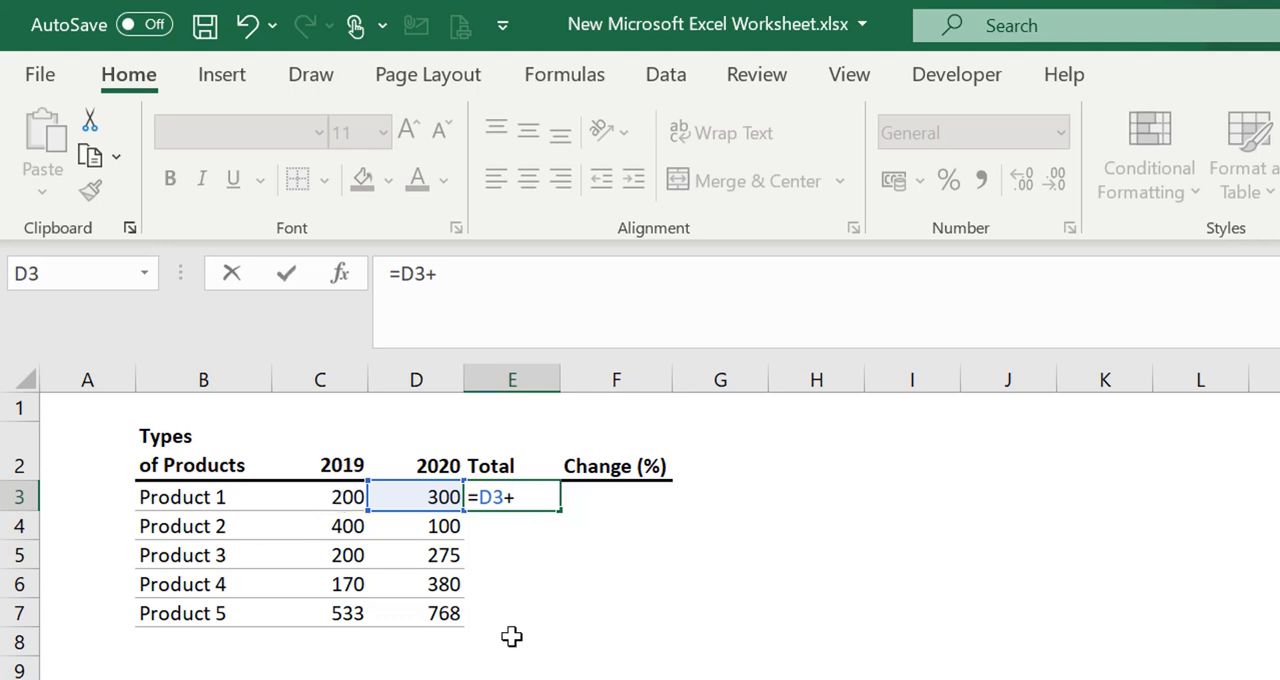
{"action": "key", "text": "Left"}
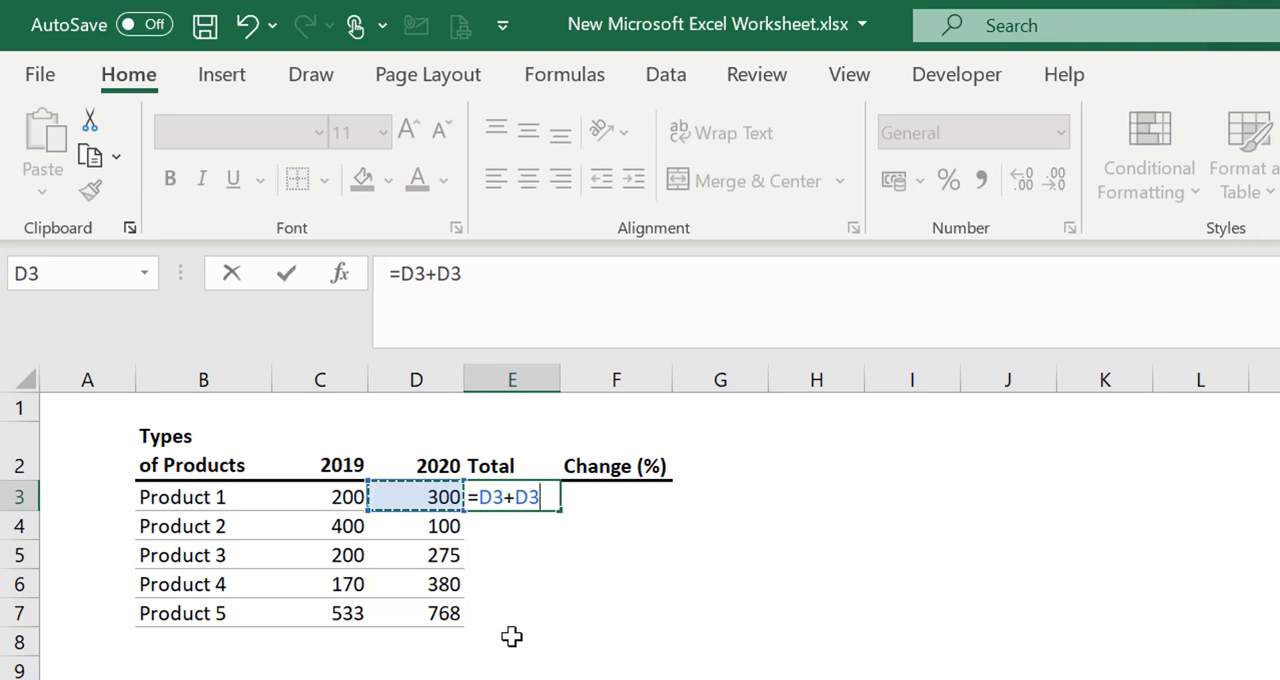
{"action": "key", "text": "Left"}
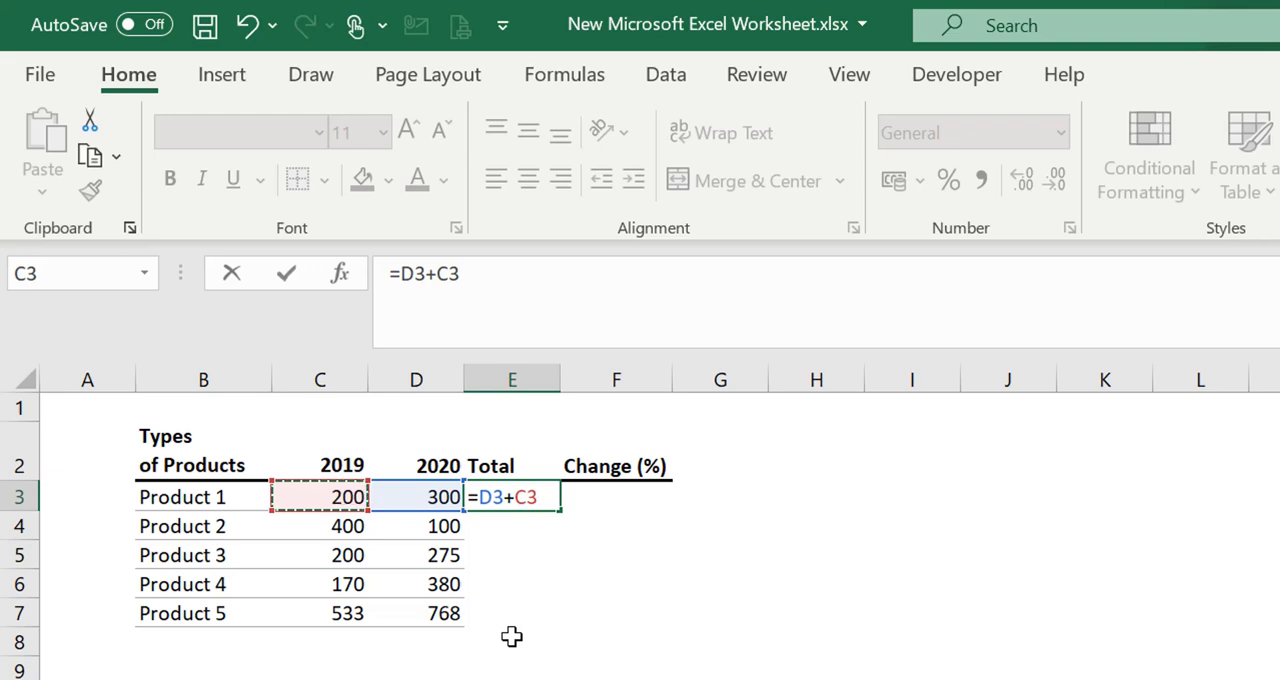
{"action": "key", "text": "Return"}
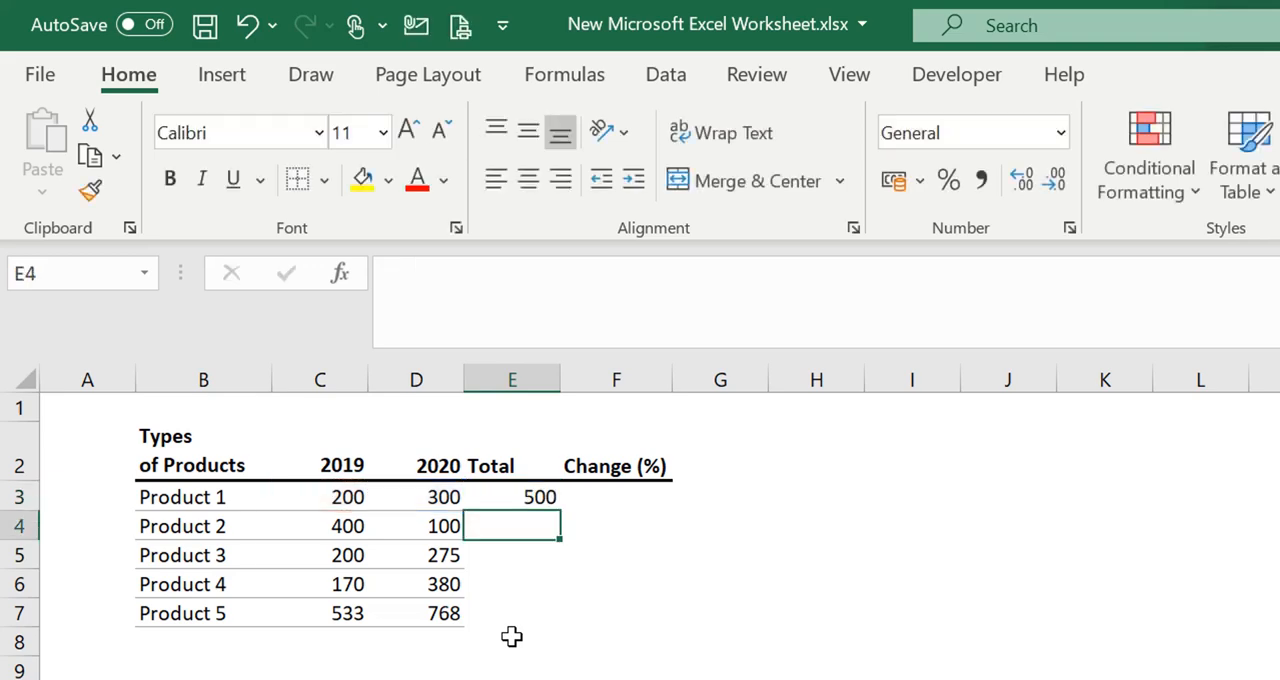
Examine the total formula in E3 against the empty Total cells of the remaining products
{"action": "left_click", "coordinate": [537, 496]}
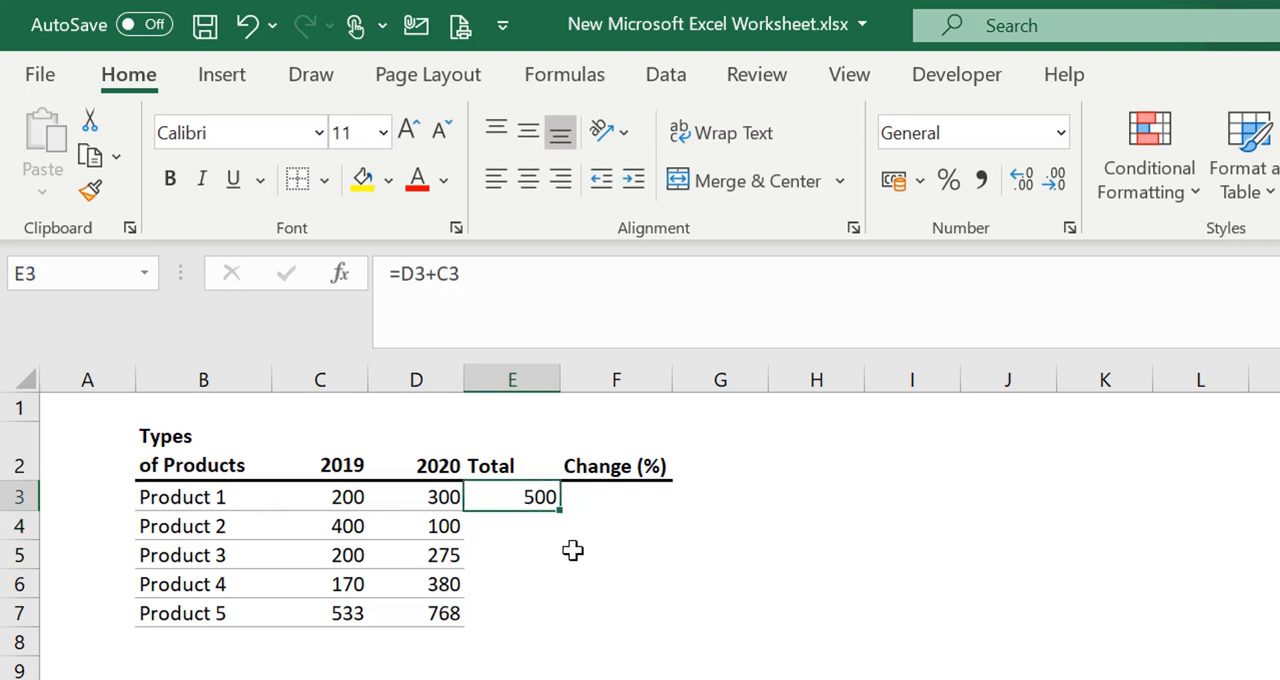
{"action": "left_click", "coordinate": [613, 612]}
{"action": "left_click", "coordinate": [523, 494]}
{"action": "left_click", "coordinate": [519, 572]}
{"action": "left_click", "coordinate": [516, 495]}
{"action": "left_click", "coordinate": [504, 530]}
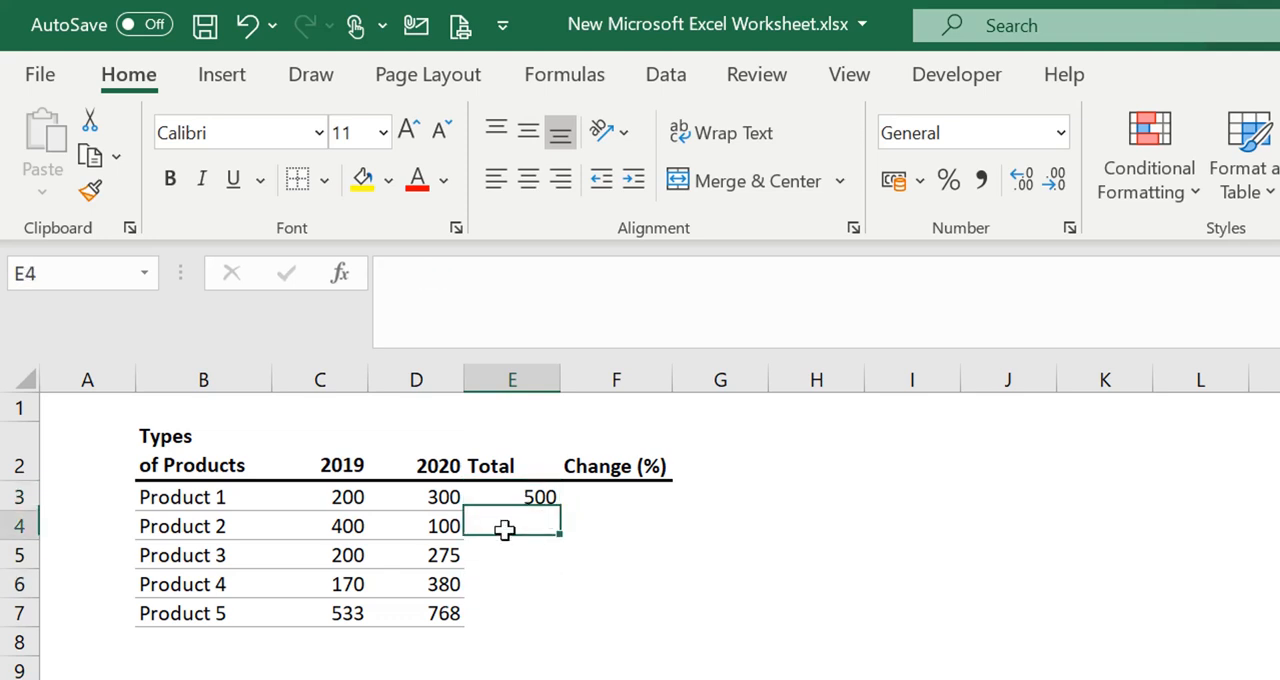
{"action": "left_click_drag", "start_coordinate": [217, 523], "coordinate": [274, 591]}
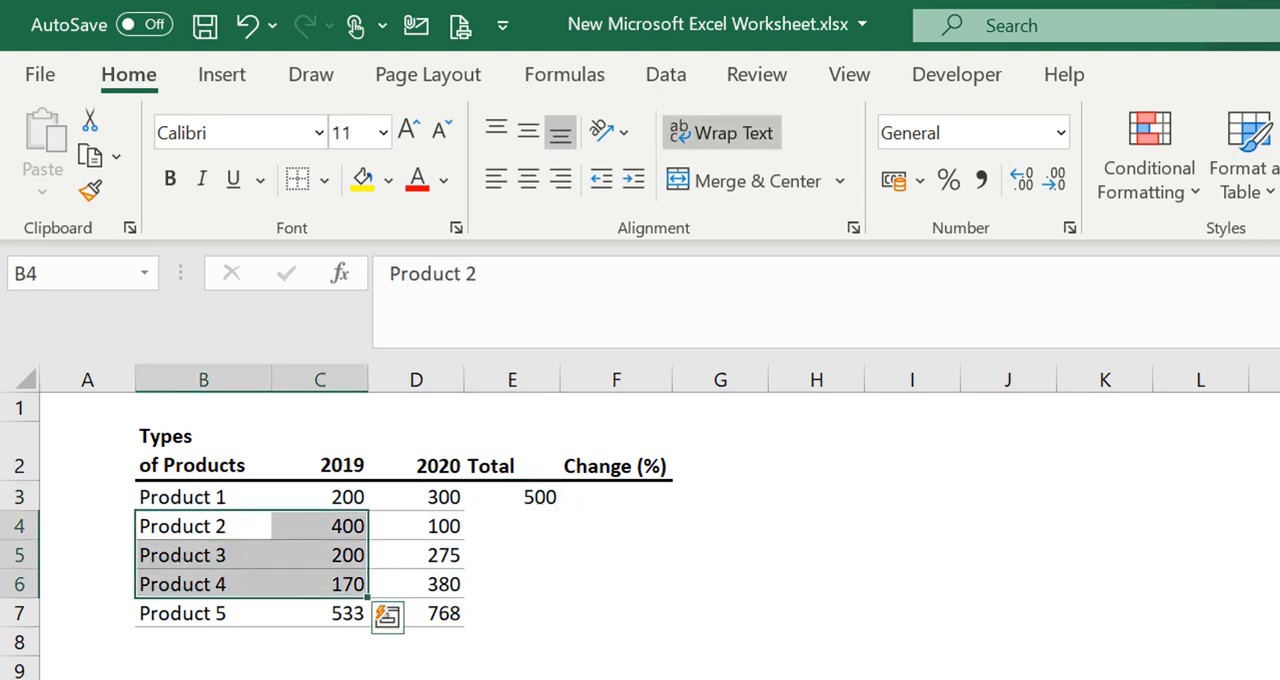
{"action": "left_click", "coordinate": [536, 521]}
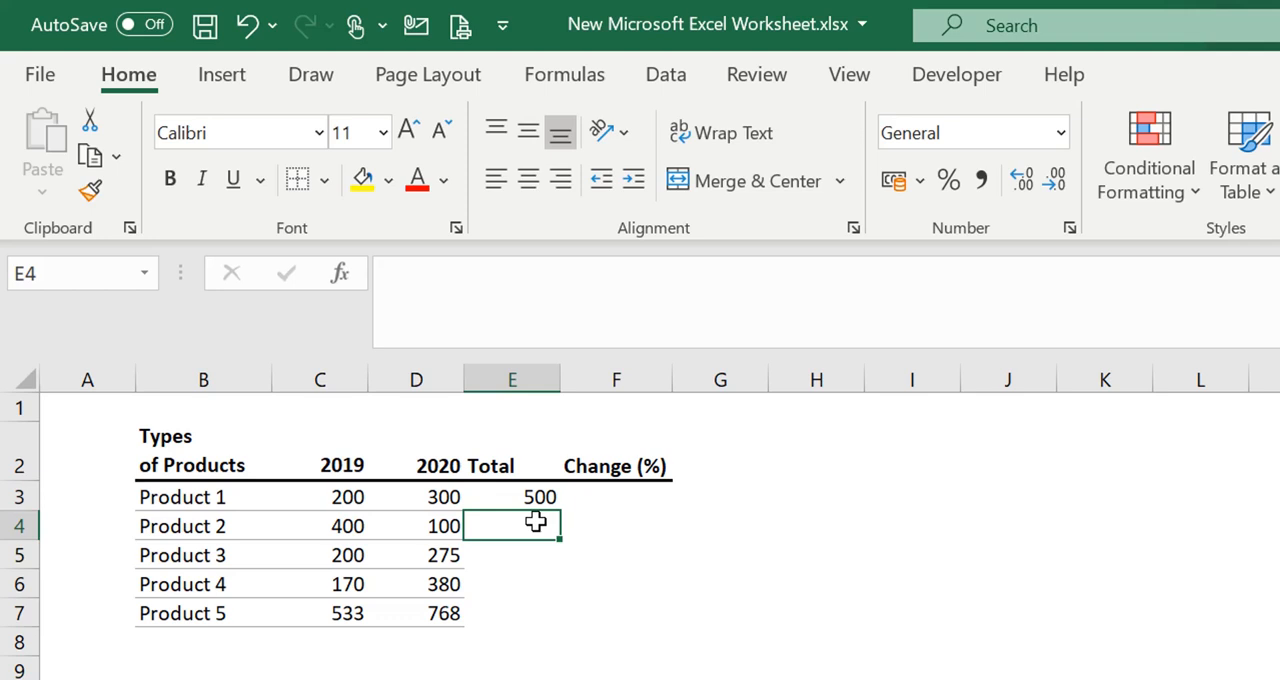
{"action": "left_click", "coordinate": [529, 500]}
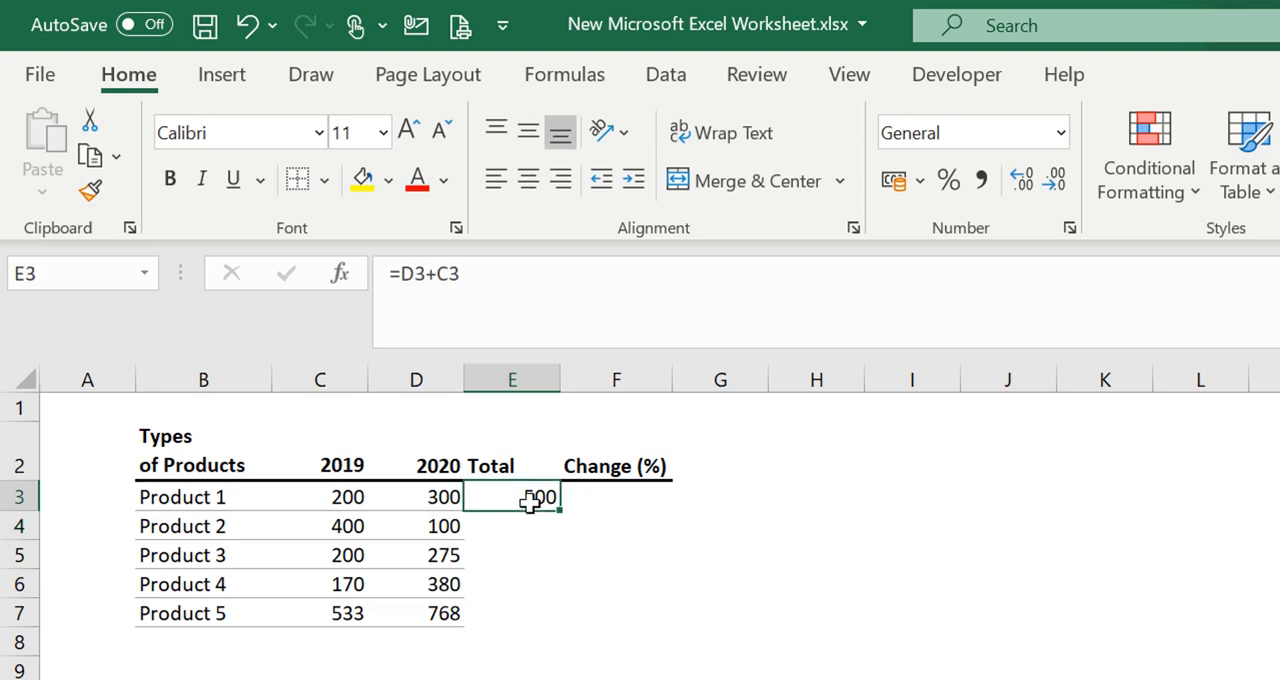
{"action": "left_click", "coordinate": [517, 531]}
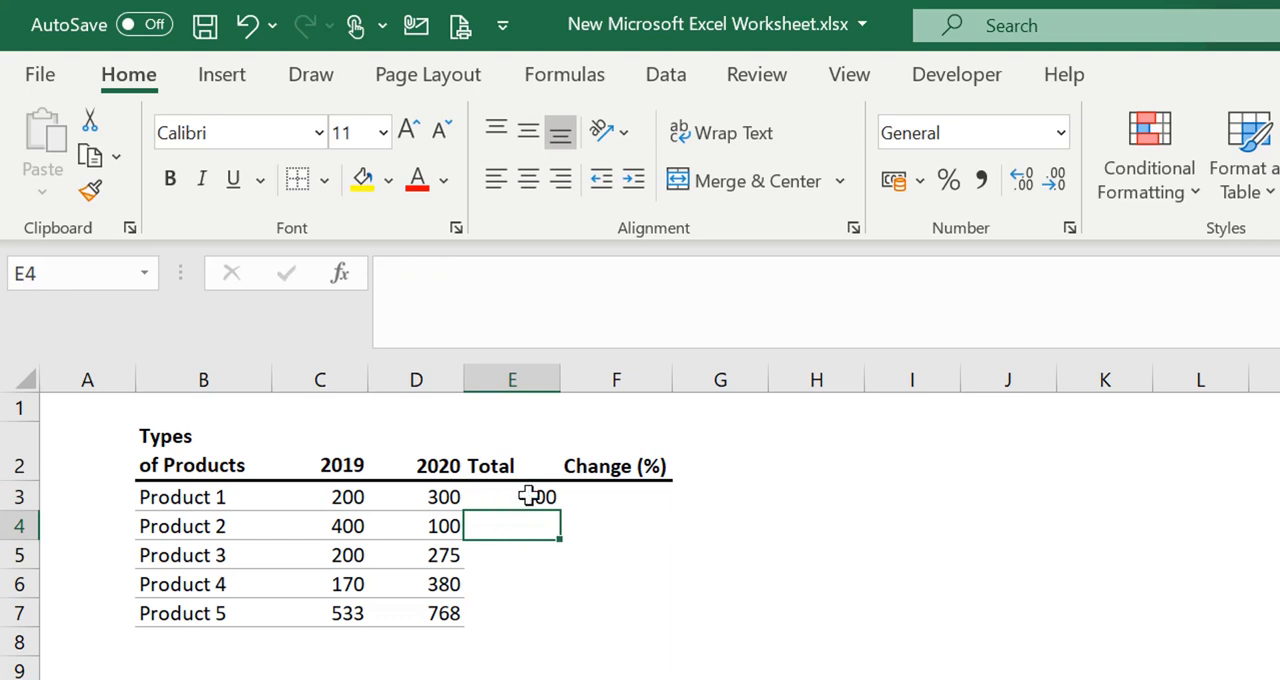
Fill the total formula from E3 down through E5 to cover Product 2 and Product 3
{"action": "left_click", "coordinate": [527, 495]}
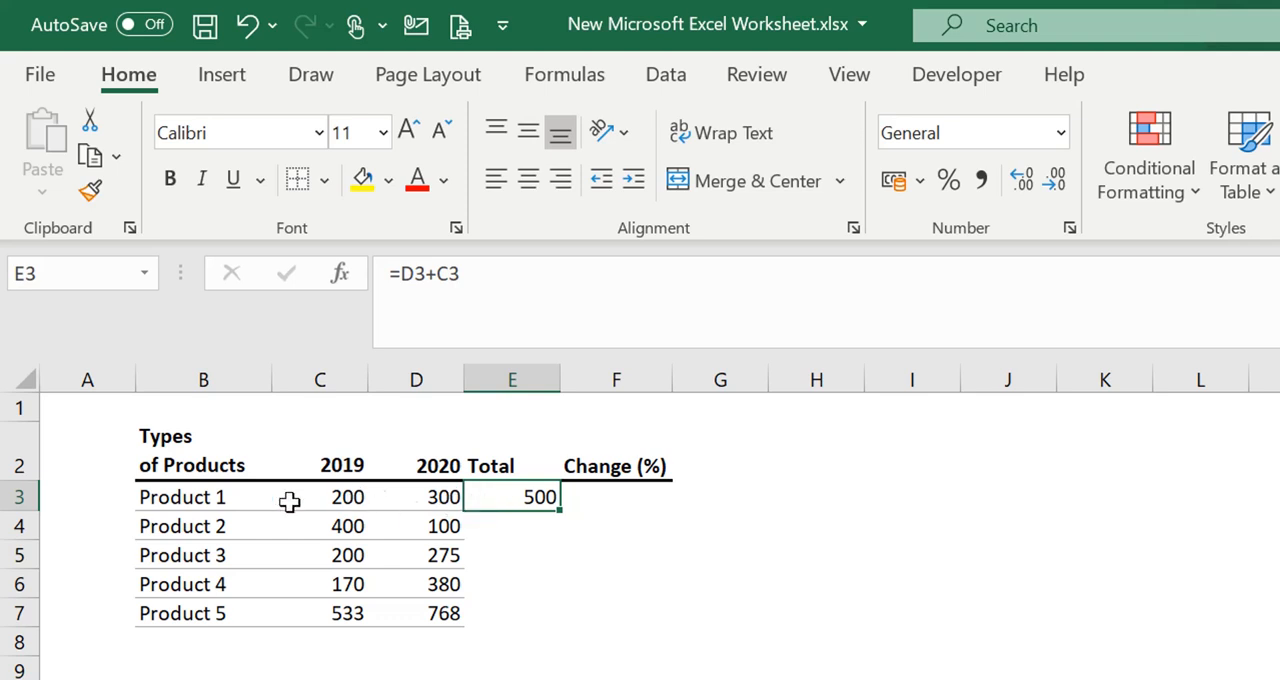
{"action": "left_click", "coordinate": [242, 501]}
{"action": "left_click", "coordinate": [553, 502]}
{"action": "left_click_drag", "start_coordinate": [559, 510], "coordinate": [558, 578]}
{"action": "left_click", "coordinate": [757, 560]}
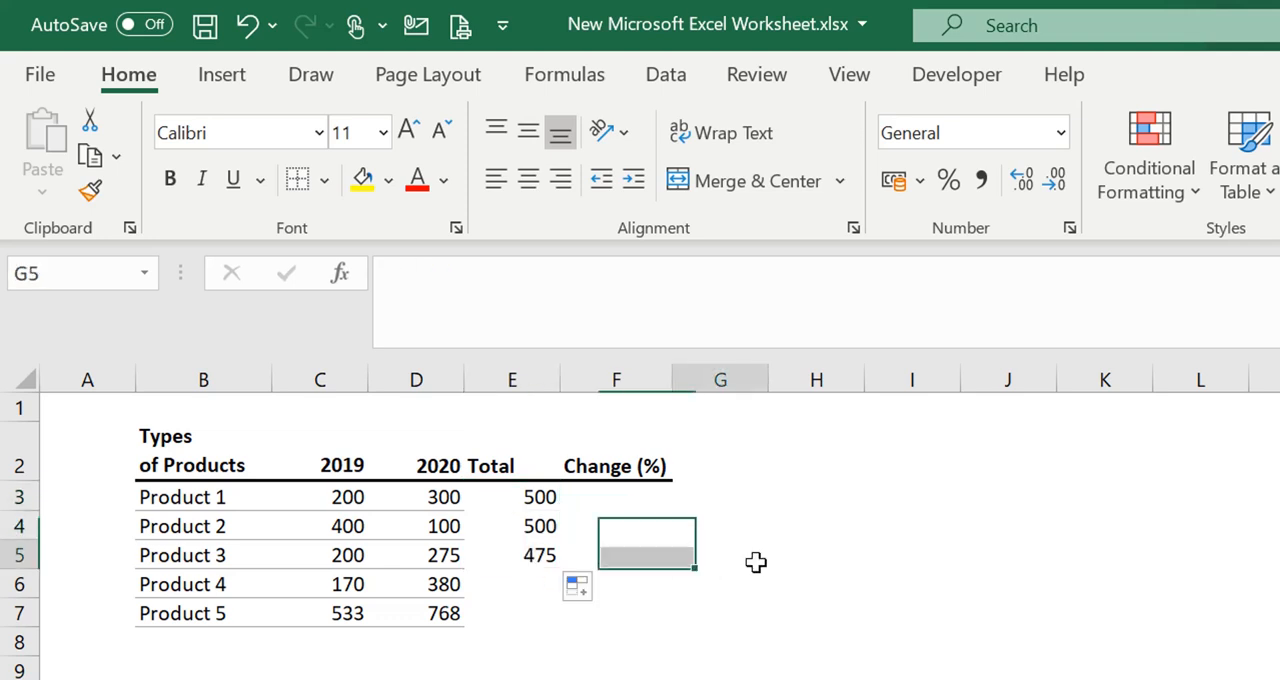
Examine the copied total formula in E5 to check which cells it references for Product 3
{"action": "left_click", "coordinate": [553, 605]}
{"action": "left_click", "coordinate": [518, 561]}
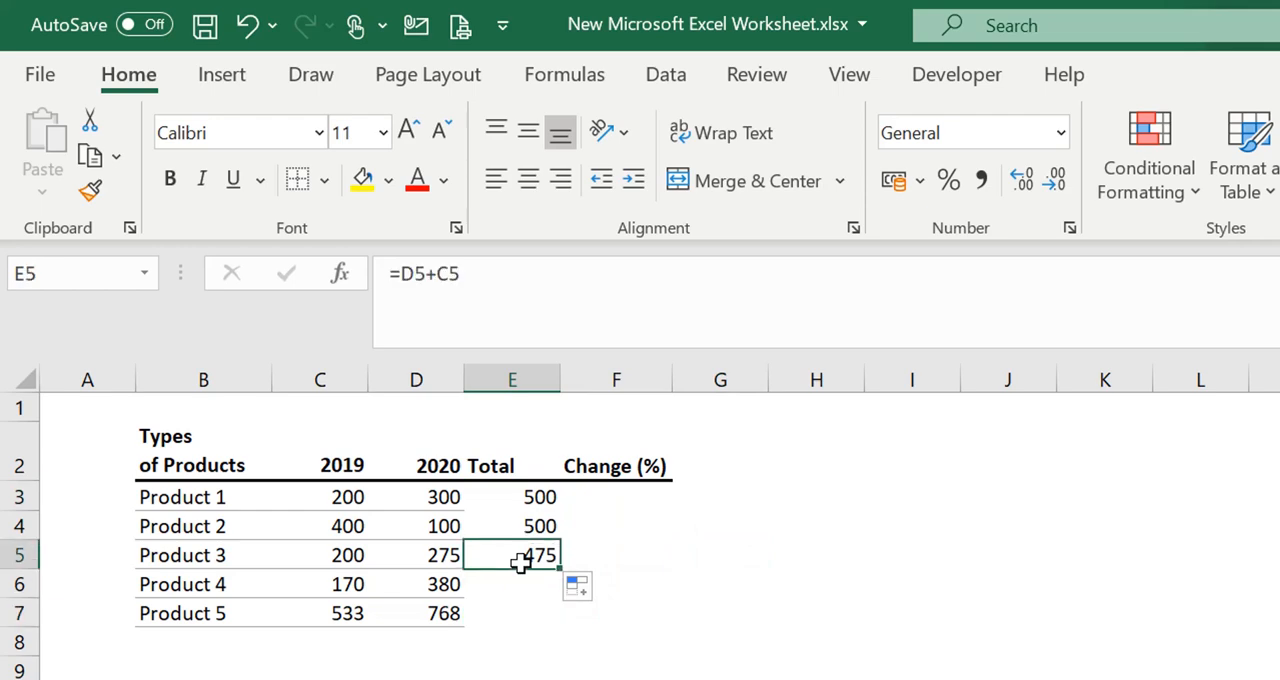
{"action": "double_click", "coordinate": [499, 560]}
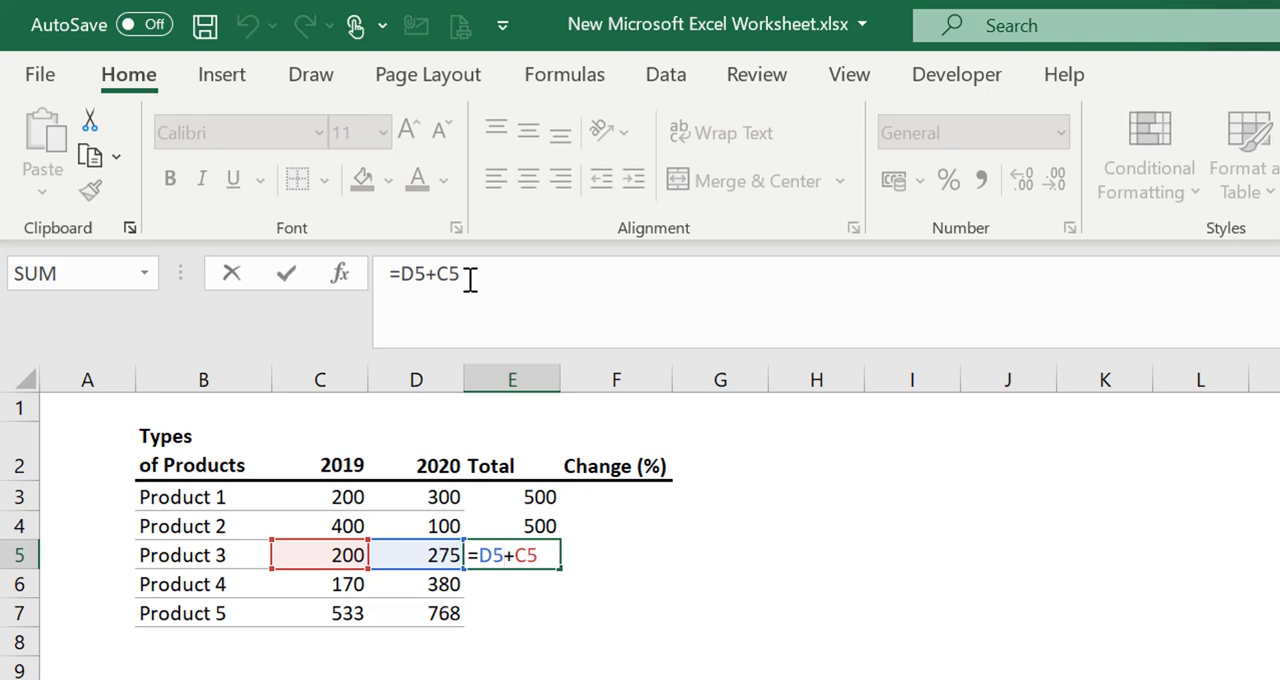
{"action": "key", "text": "ctrl+Return"}
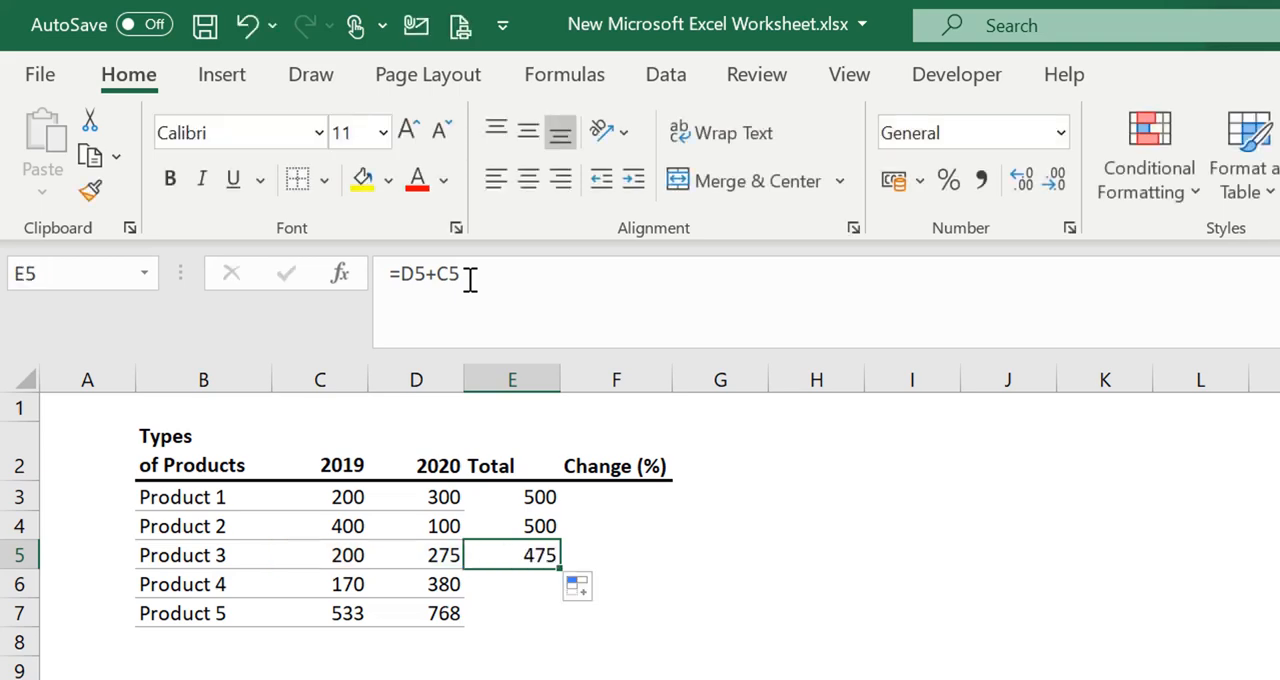
{"action": "left_click", "coordinate": [662, 518]}
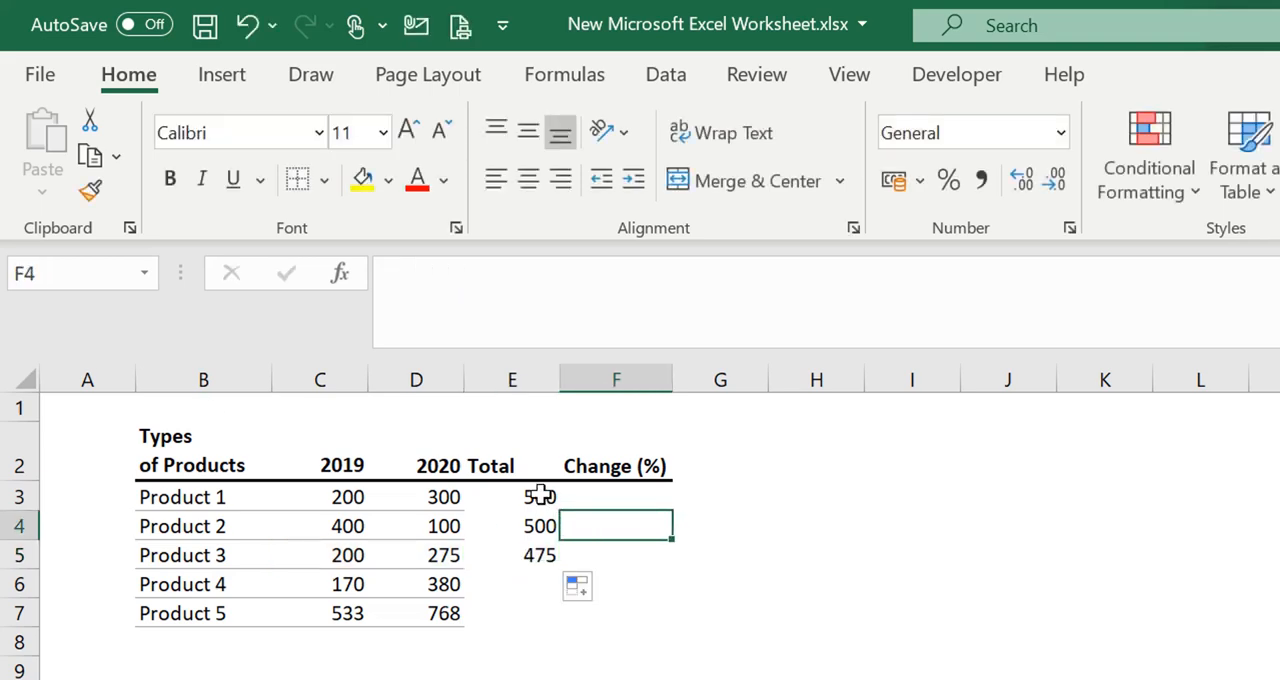
Clear the copied totals of Product 2 and Product 3 from E4:E5
{"action": "left_click", "coordinate": [518, 530]}
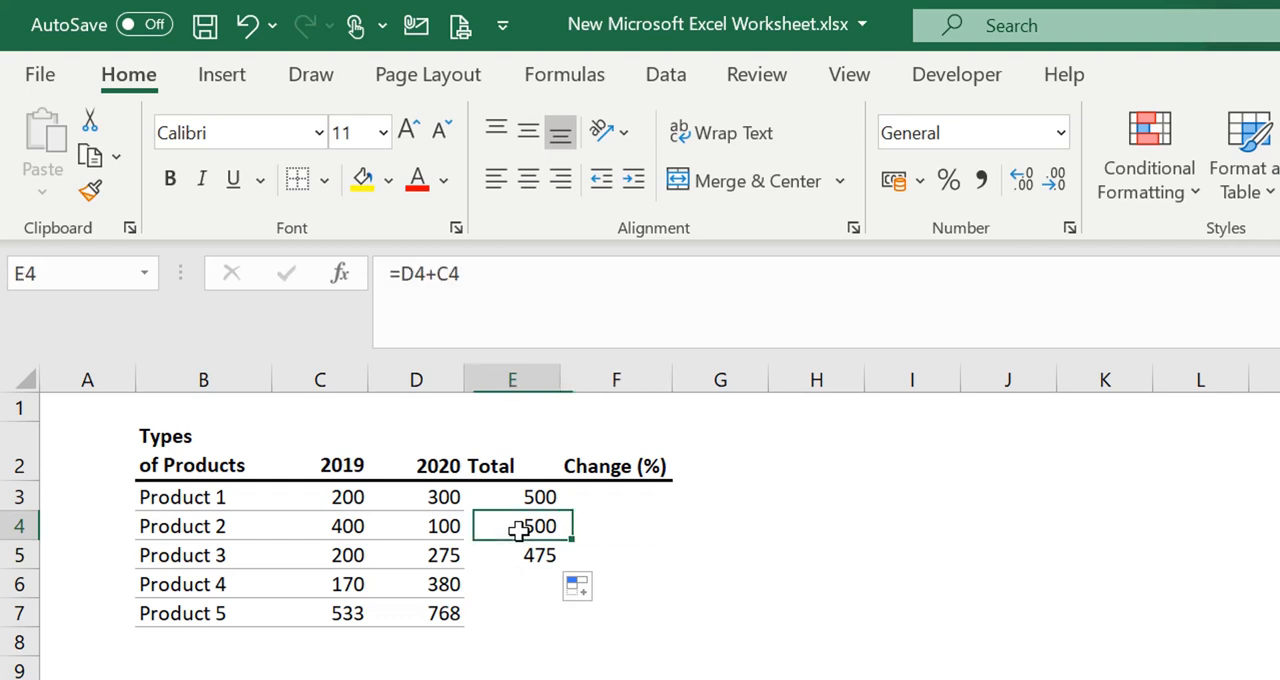
{"action": "left_click_drag", "start_coordinate": [518, 530], "coordinate": [517, 557]}
{"action": "key", "text": "Delete"}
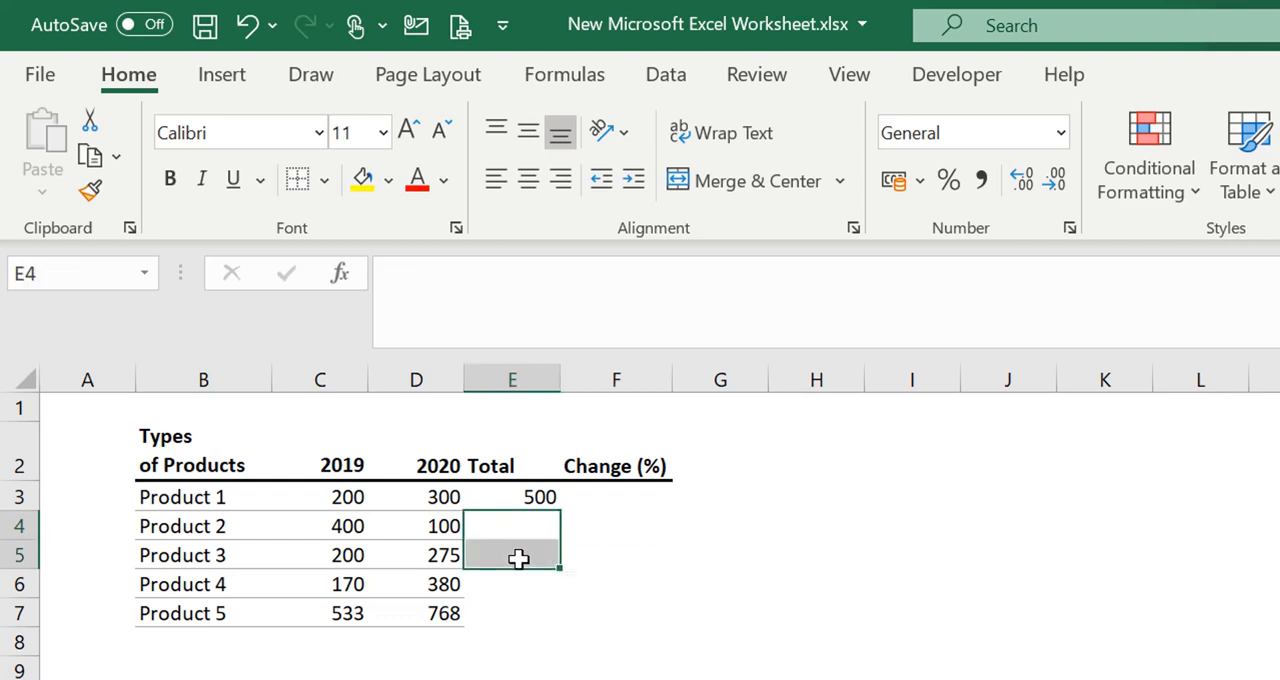
{"action": "left_click", "coordinate": [645, 577]}
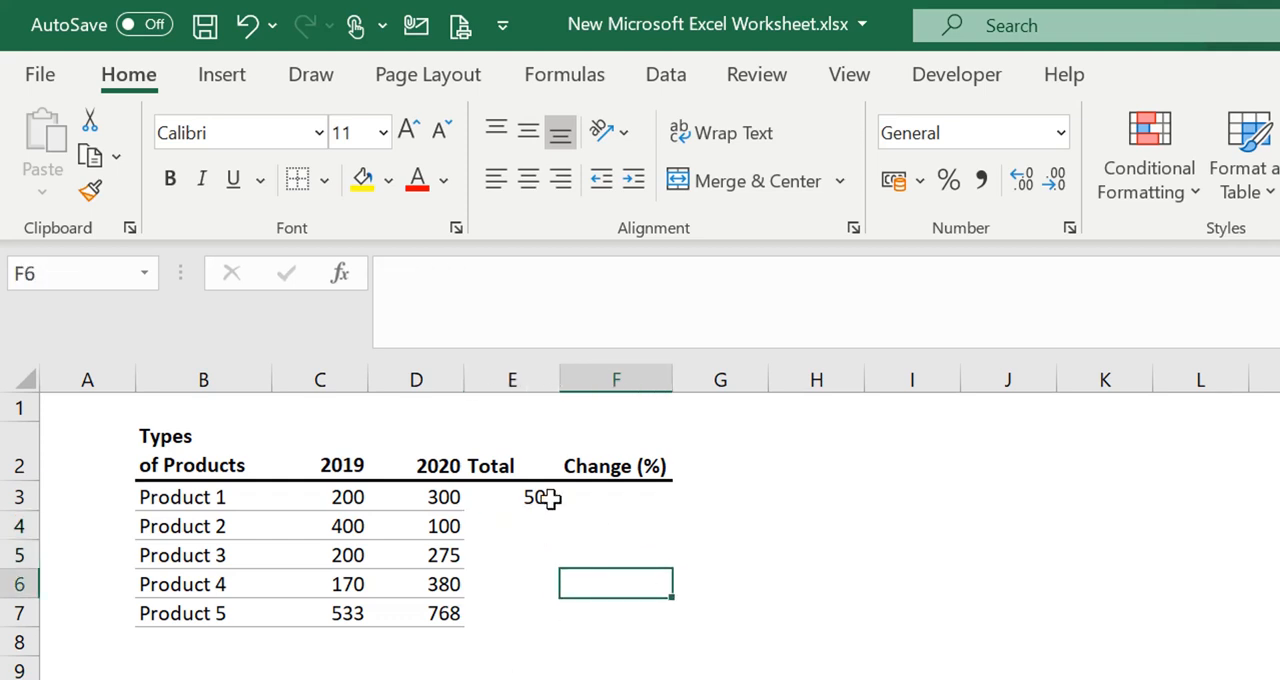
Auto-fill the total formula from E3 down to E7 so all five products are covered
{"action": "left_click", "coordinate": [548, 498]}
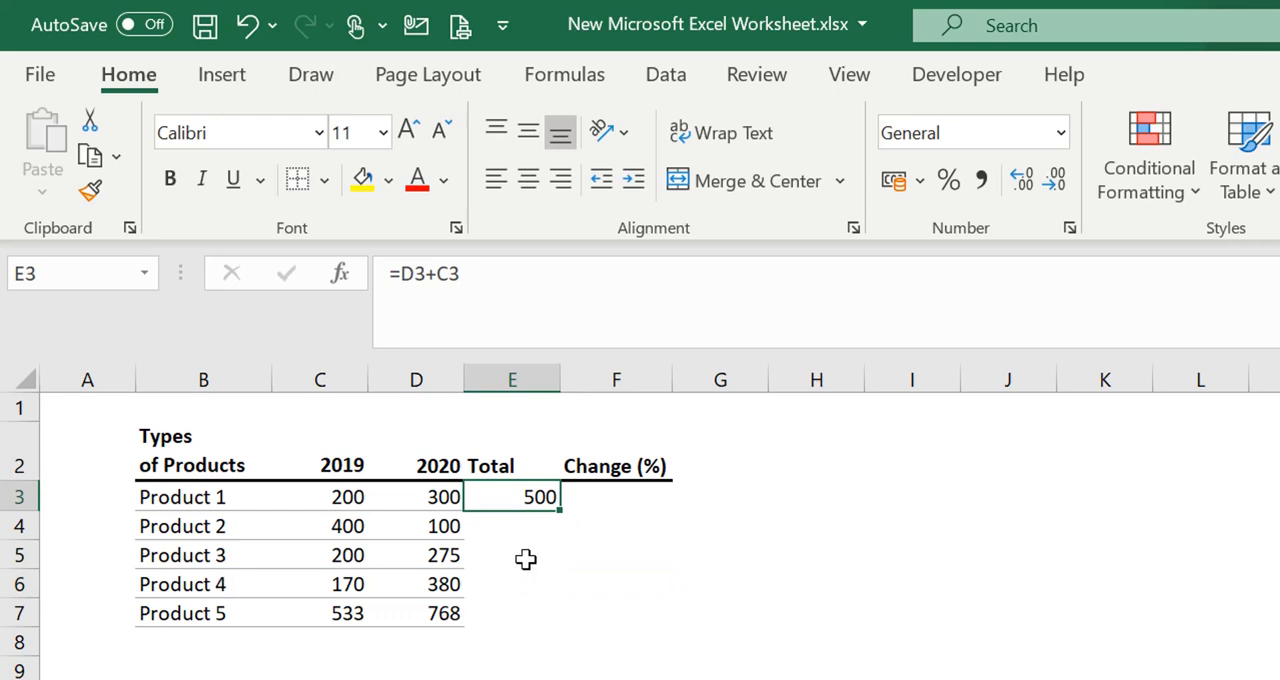
{"action": "double_click", "coordinate": [561, 511]}
{"action": "left_click", "coordinate": [505, 679]}
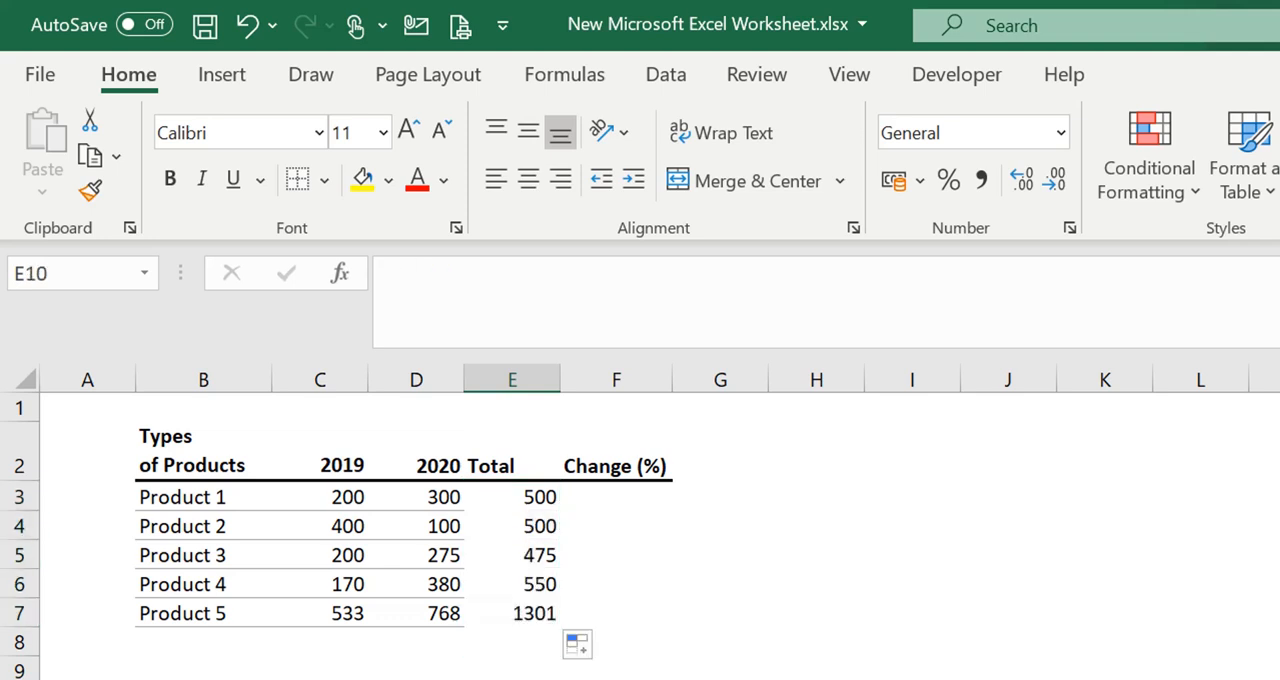
{"action": "left_click", "coordinate": [501, 643]}
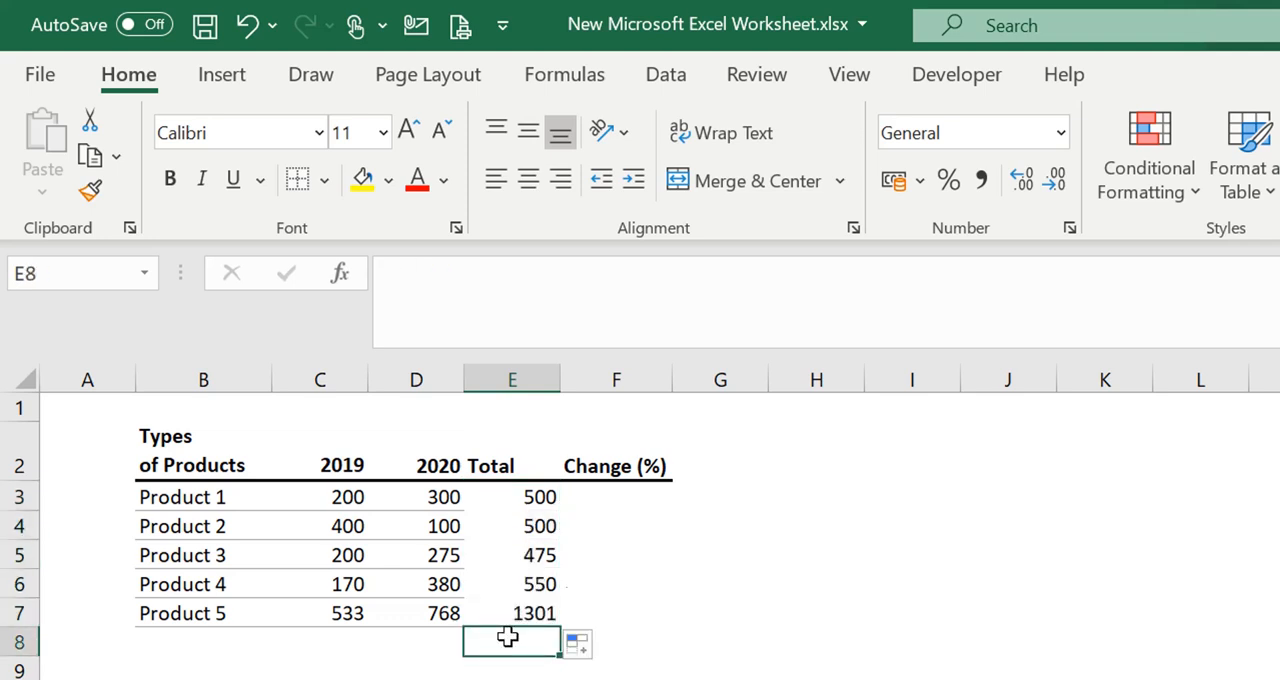
{"action": "left_click", "coordinate": [540, 500]}
{"action": "left_click", "coordinate": [683, 546]}
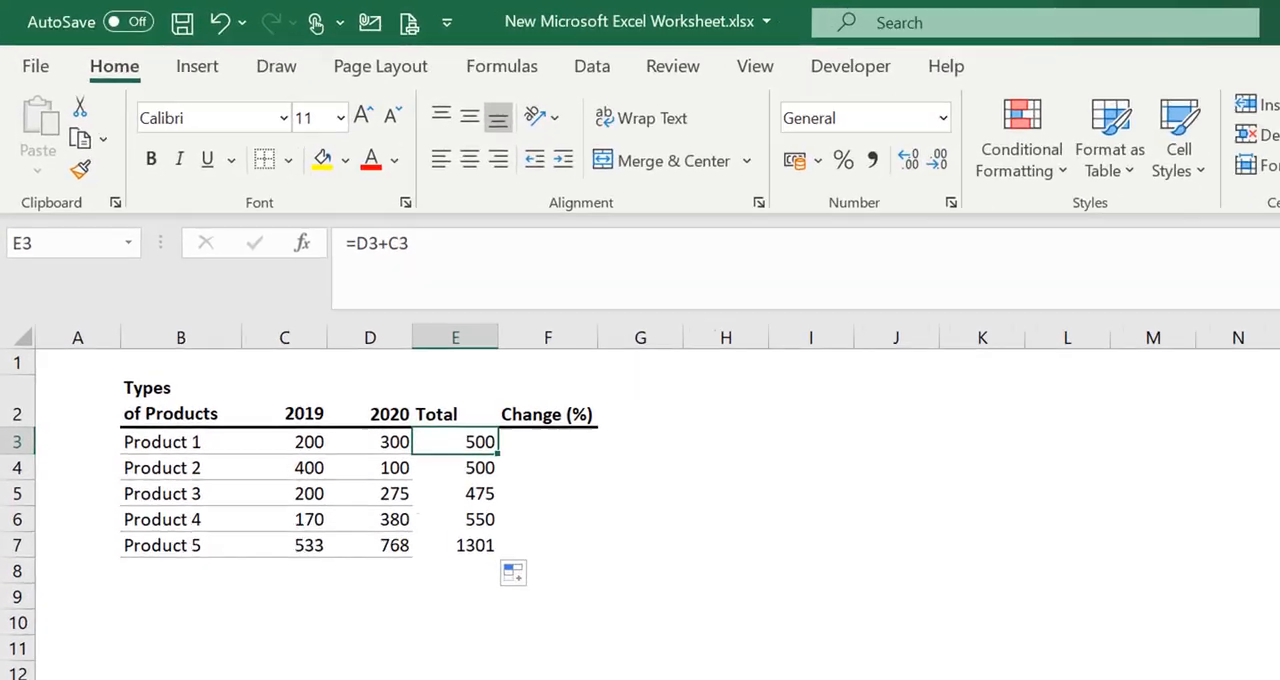
{"action": "left_click", "coordinate": [617, 534]}
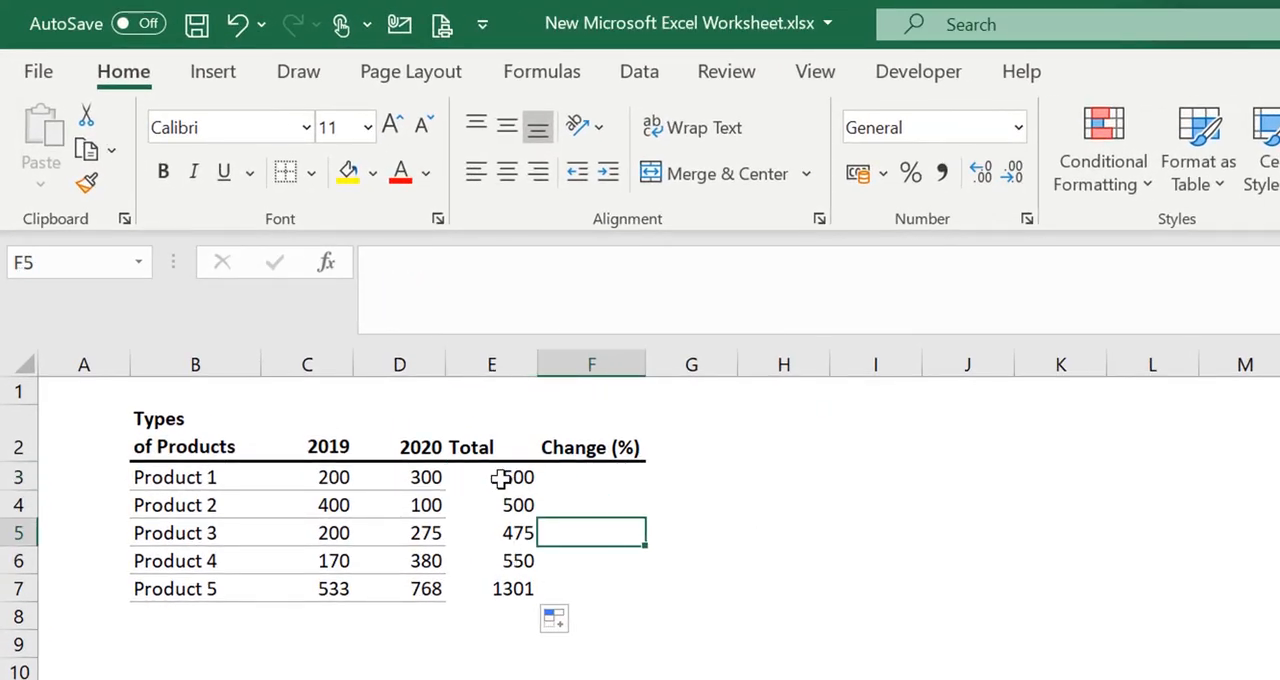
Clear all the addition-based totals from E3:E7
{"action": "left_click", "coordinate": [499, 479]}
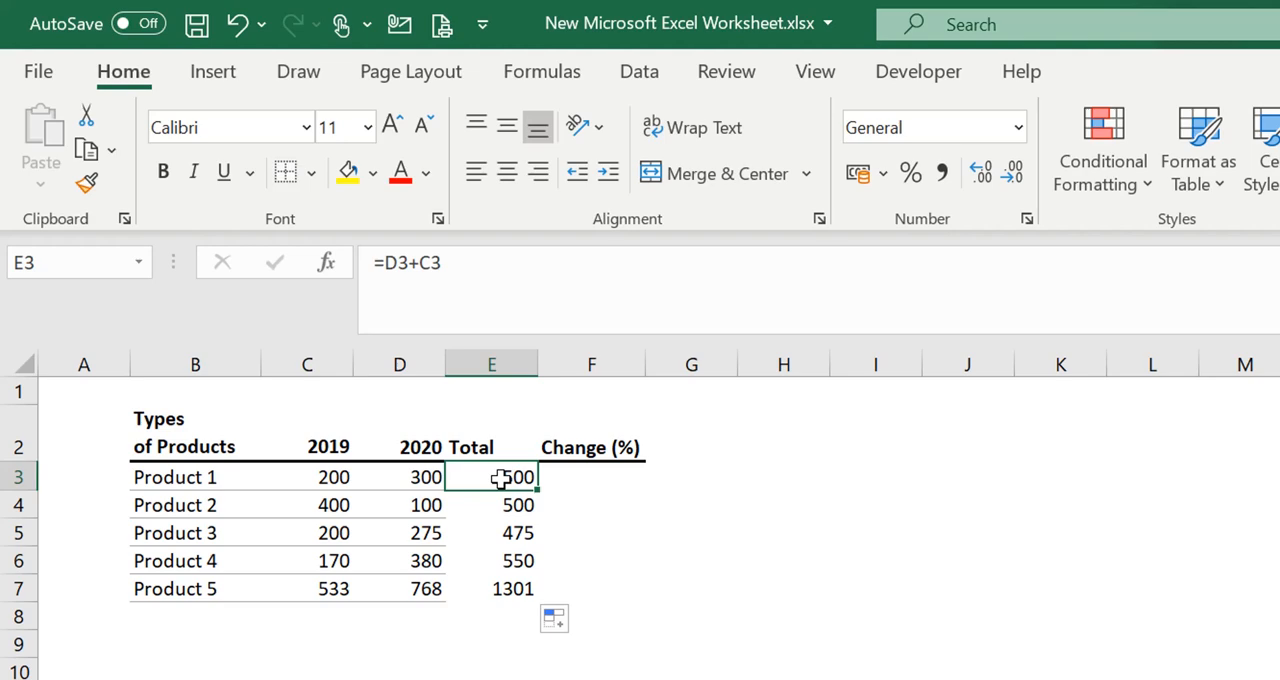
{"action": "left_click_drag", "start_coordinate": [499, 477], "coordinate": [509, 583]}
{"action": "key", "text": "Delete"}
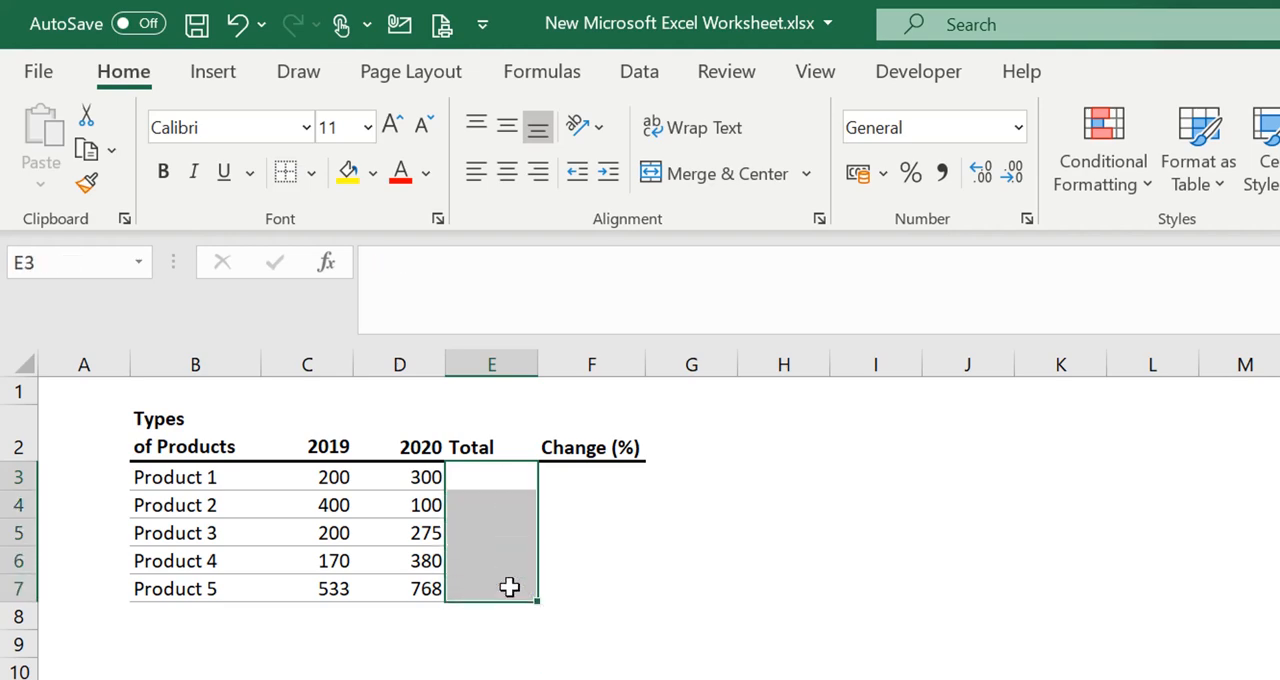
Calculate Product 1's total in E3 with the SUM function, using D3 and C3 as separate arguments
{"action": "left_click", "coordinate": [491, 477]}
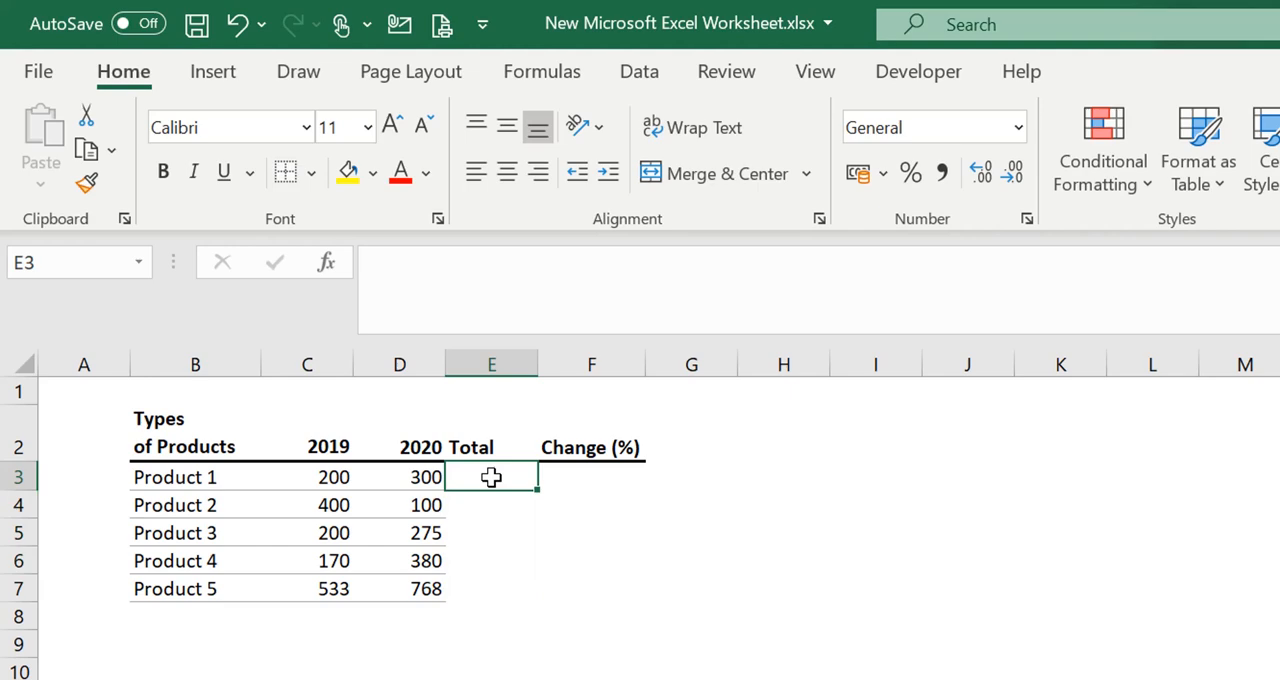
{"action": "type", "text": "="}
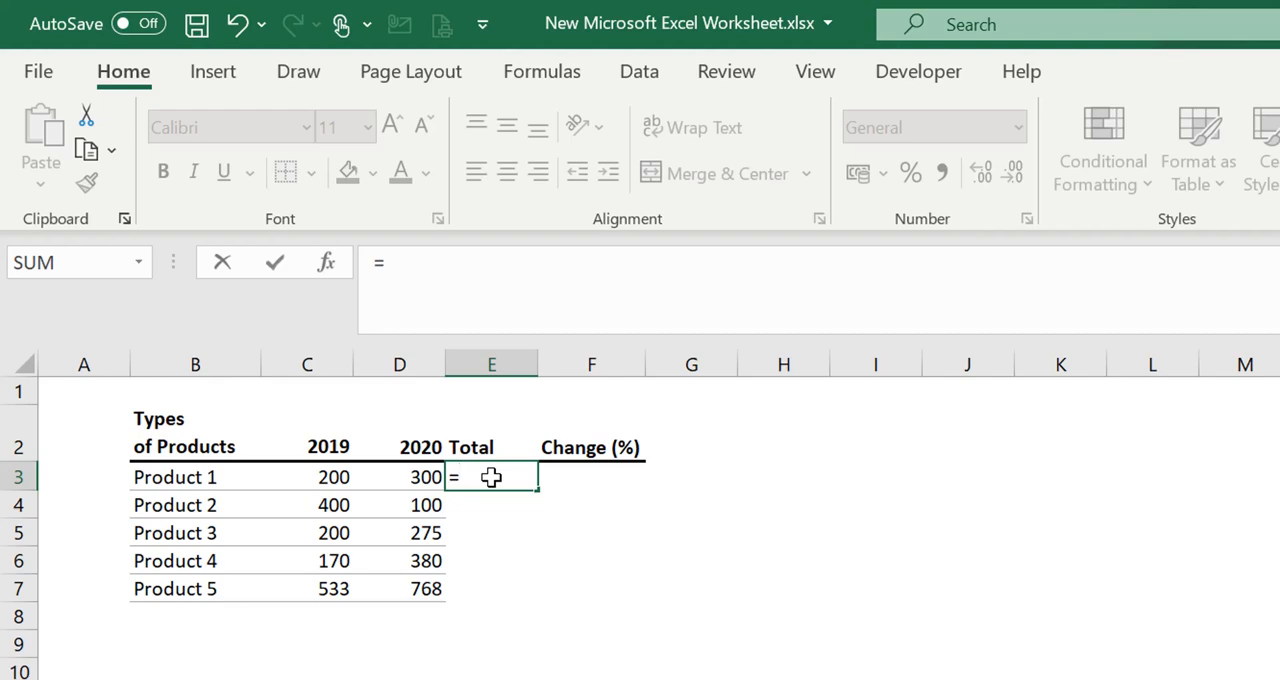
{"action": "type", "text": "su"}
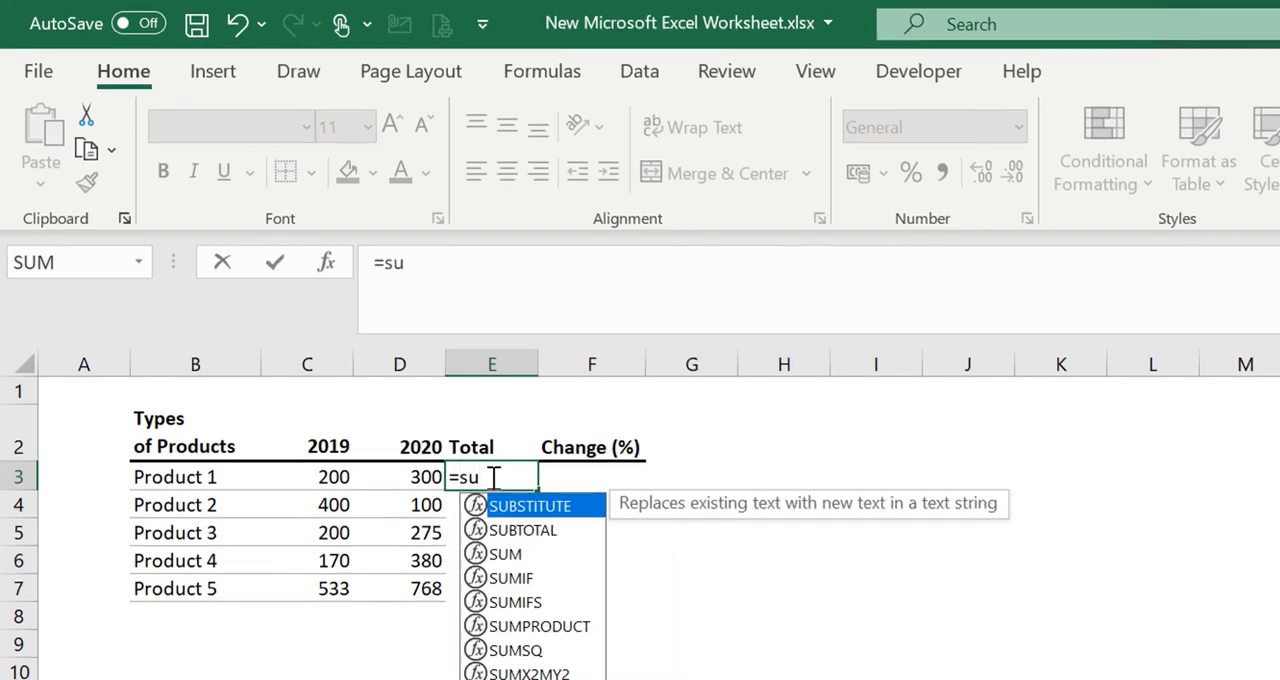
{"action": "type", "text": "m"}
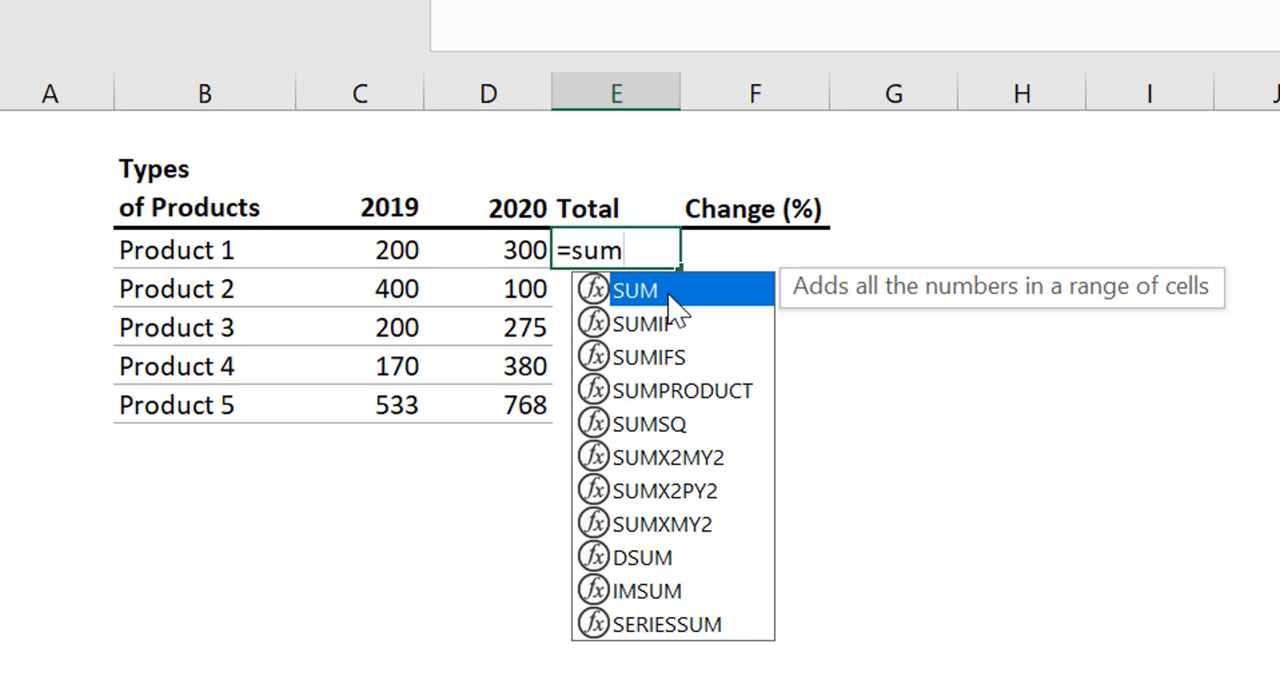
{"action": "double_click", "coordinate": [668, 297]}
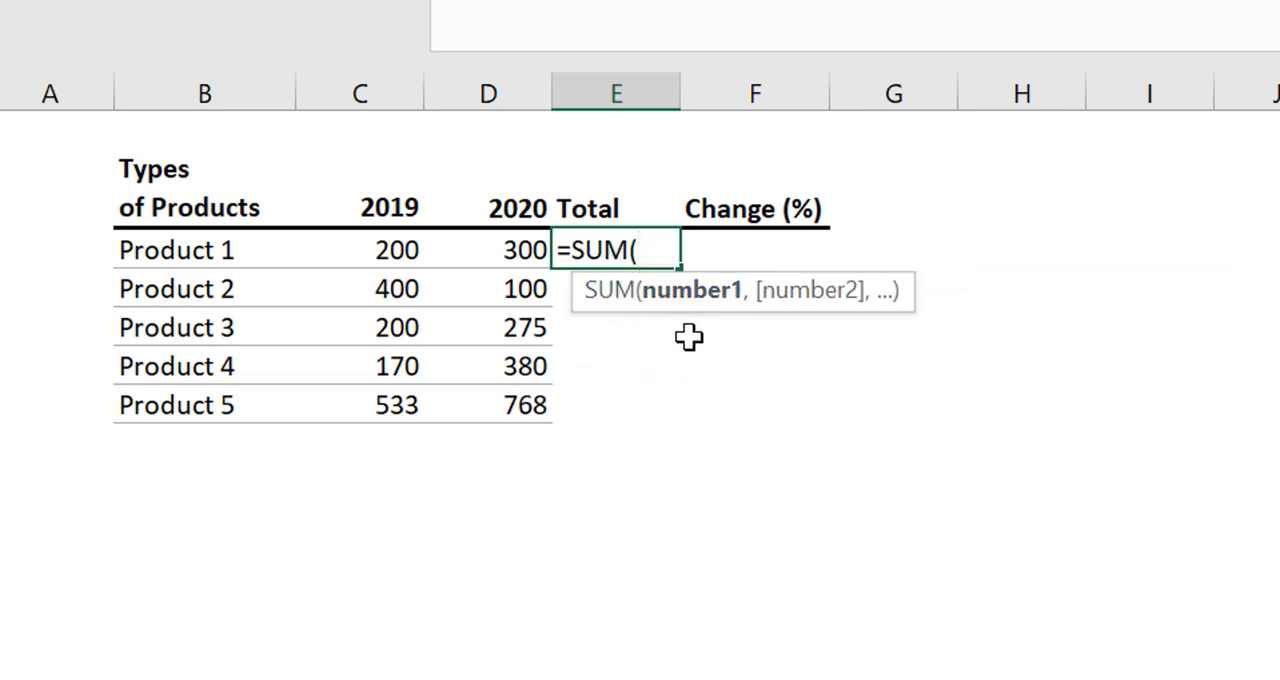
{"action": "left_click", "coordinate": [487, 256]}
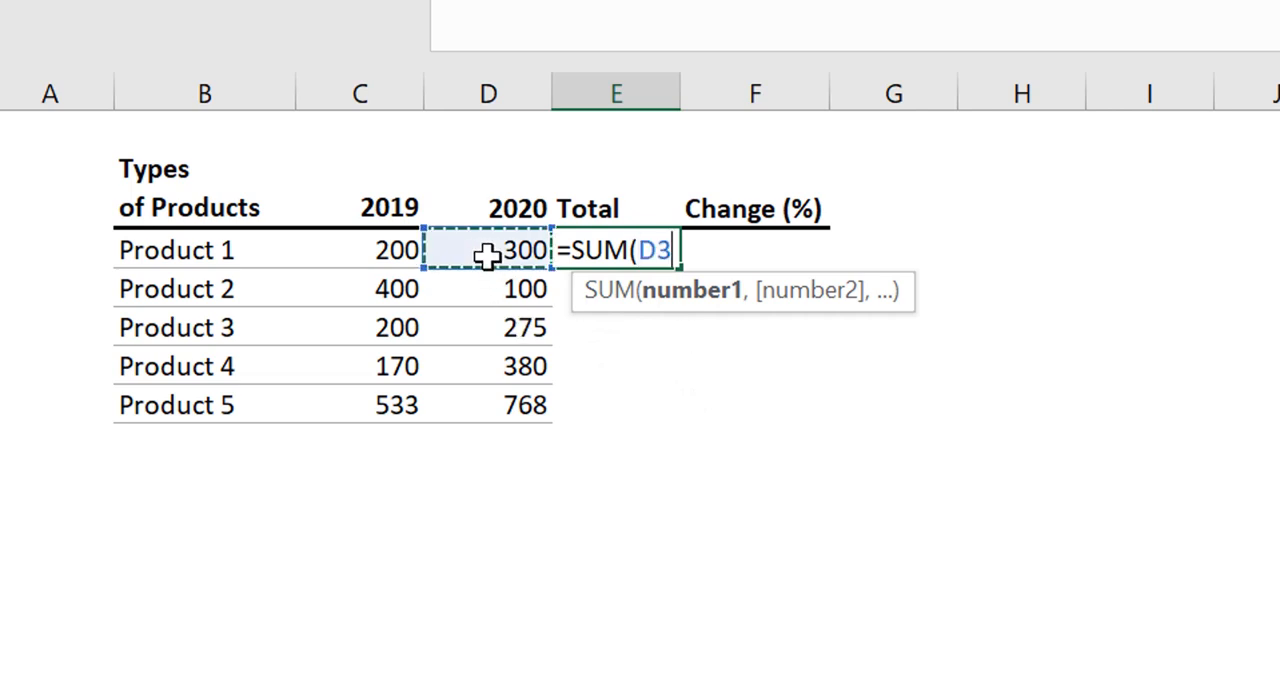
{"action": "type", "text": ","}
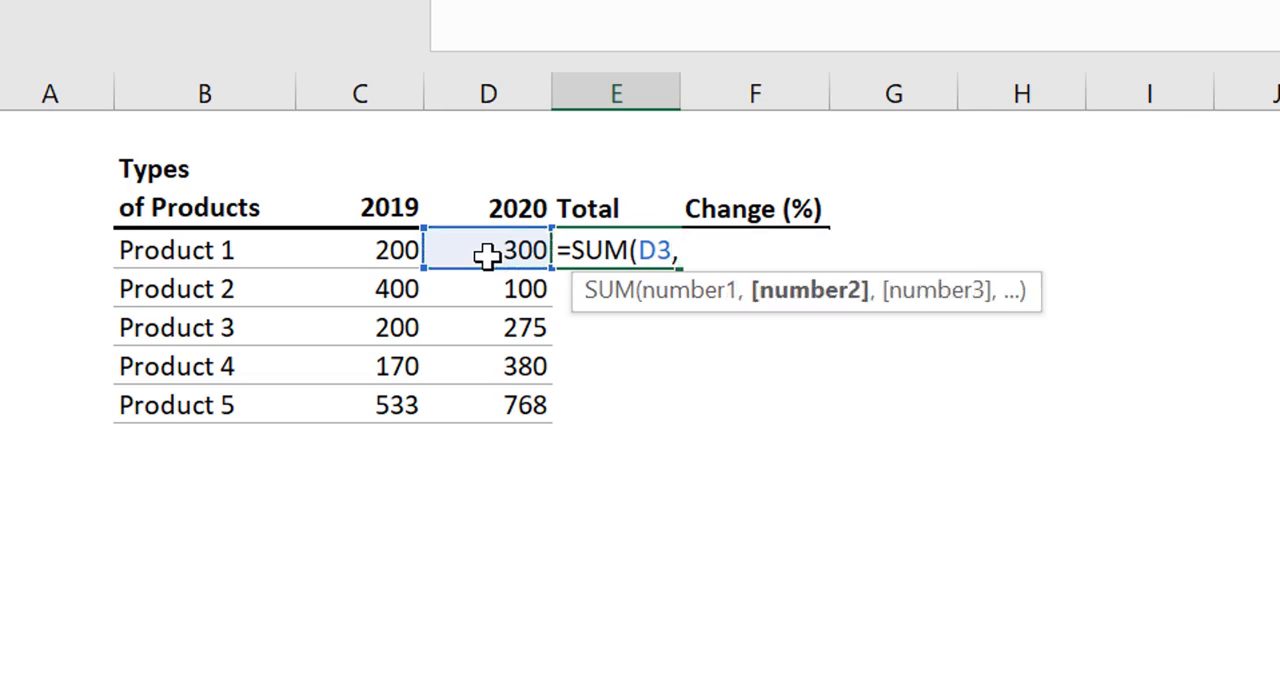
{"action": "left_click", "coordinate": [404, 250]}
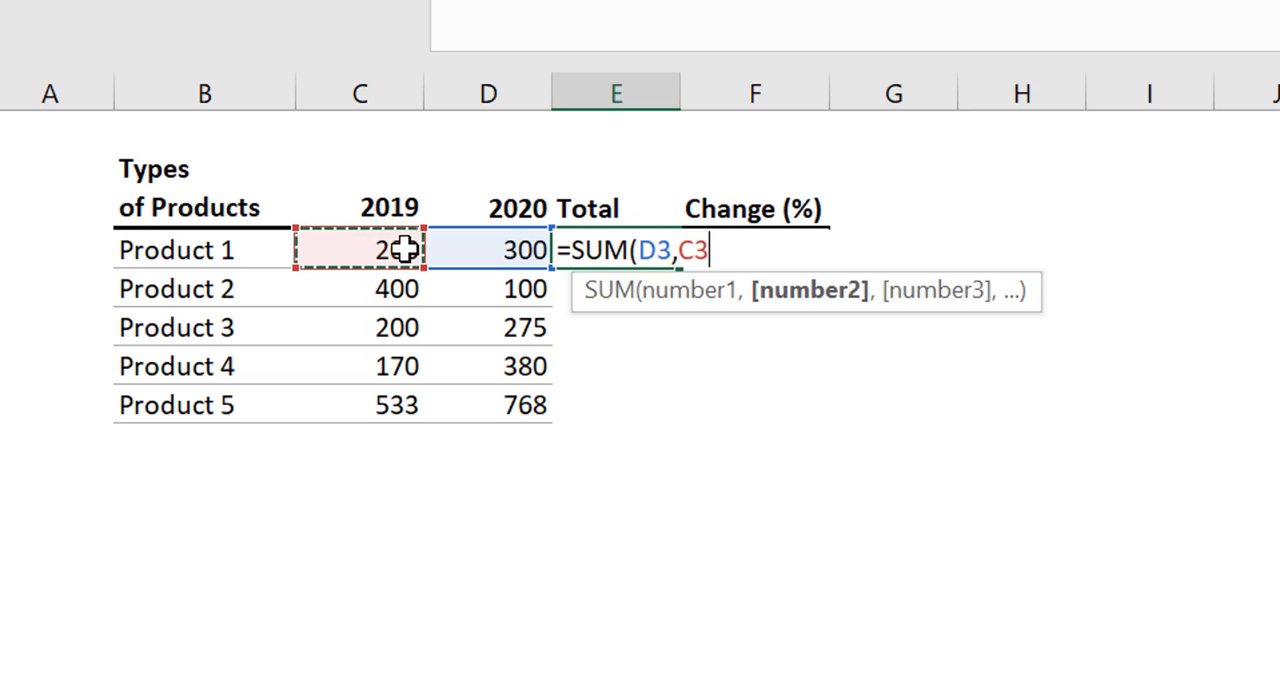
{"action": "key", "text": "Return"}
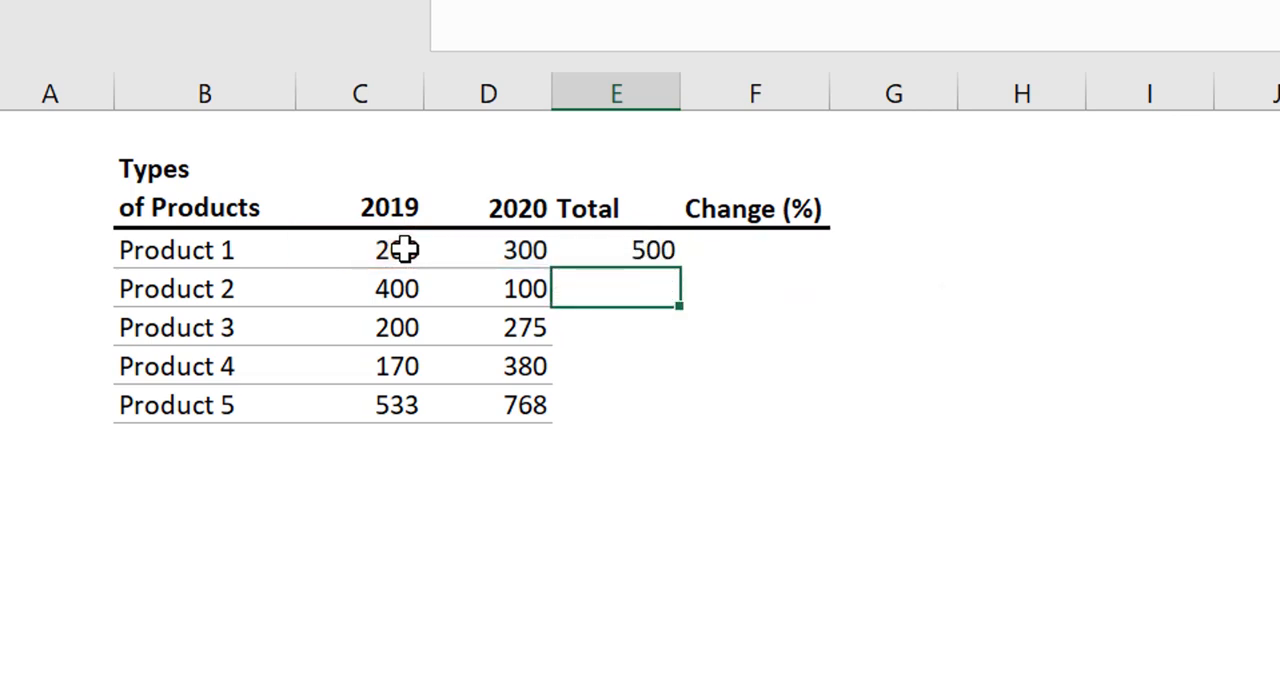
Auto-fill the SUM formula from E3 down to E7 for the remaining products
{"action": "left_click", "coordinate": [671, 250]}
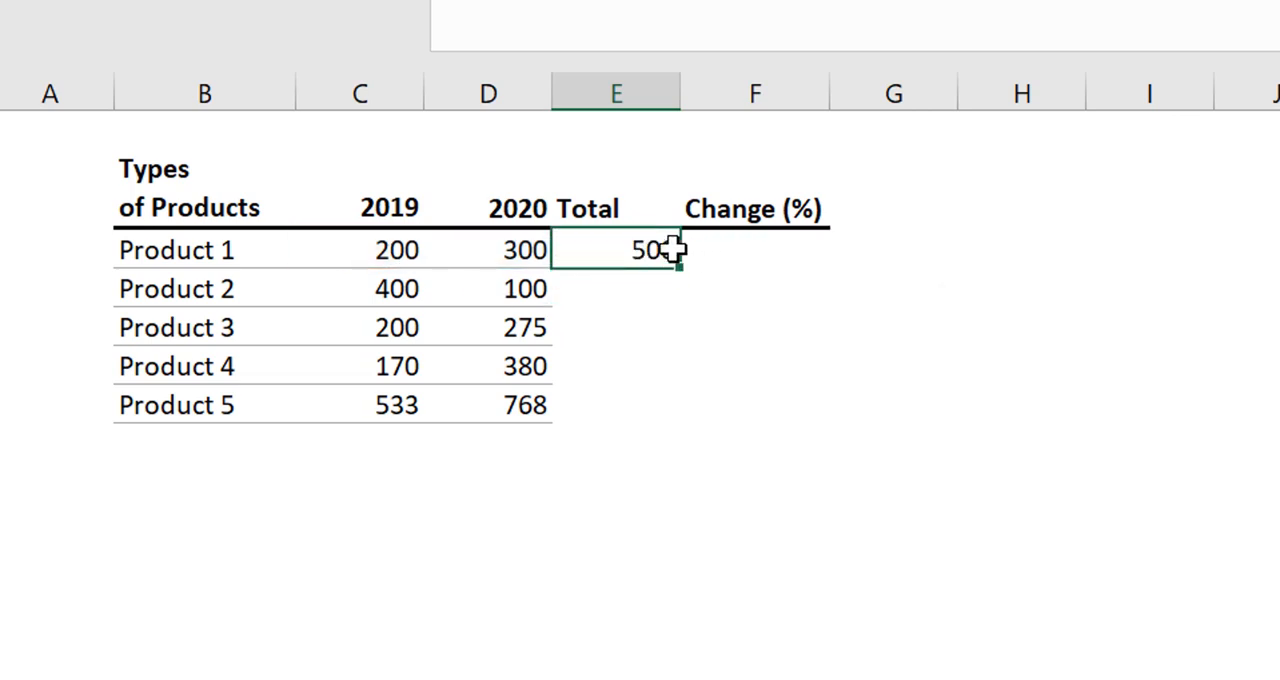
{"action": "left_click", "coordinate": [791, 332]}
{"action": "left_click", "coordinate": [628, 247]}
{"action": "double_click", "coordinate": [679, 270]}
{"action": "left_click", "coordinate": [766, 395]}
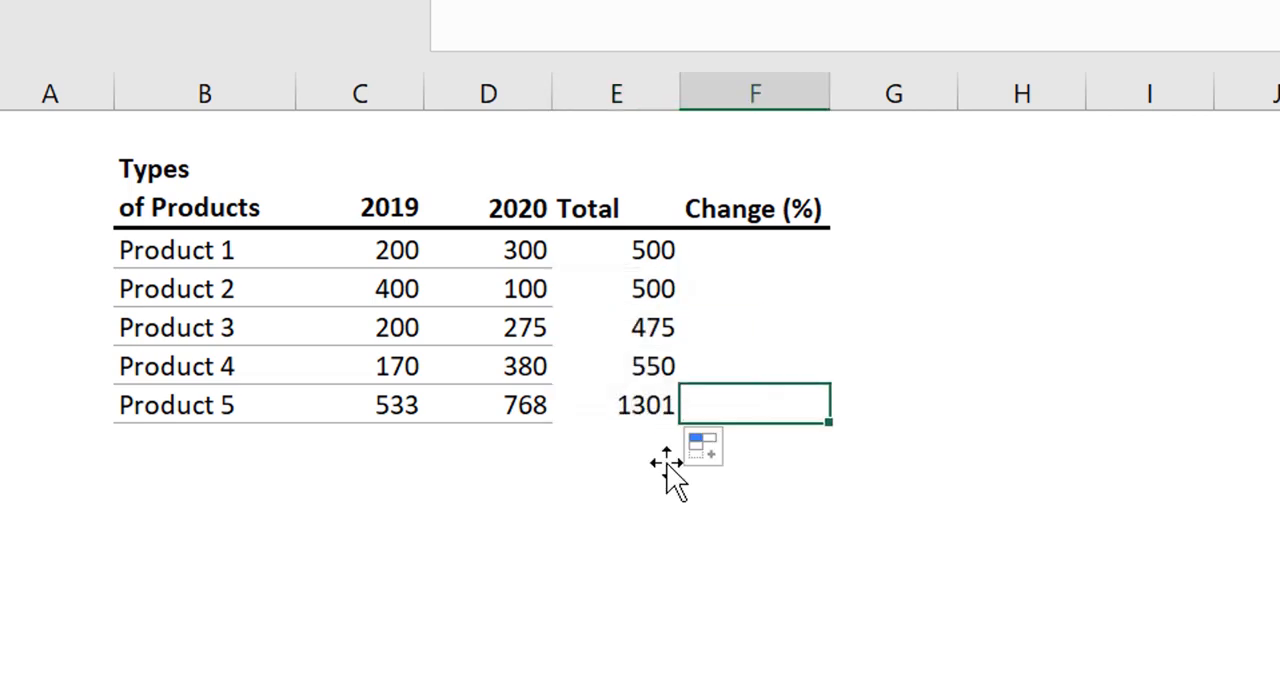
{"action": "left_click", "coordinate": [617, 511]}
{"action": "left_click", "coordinate": [645, 410]}
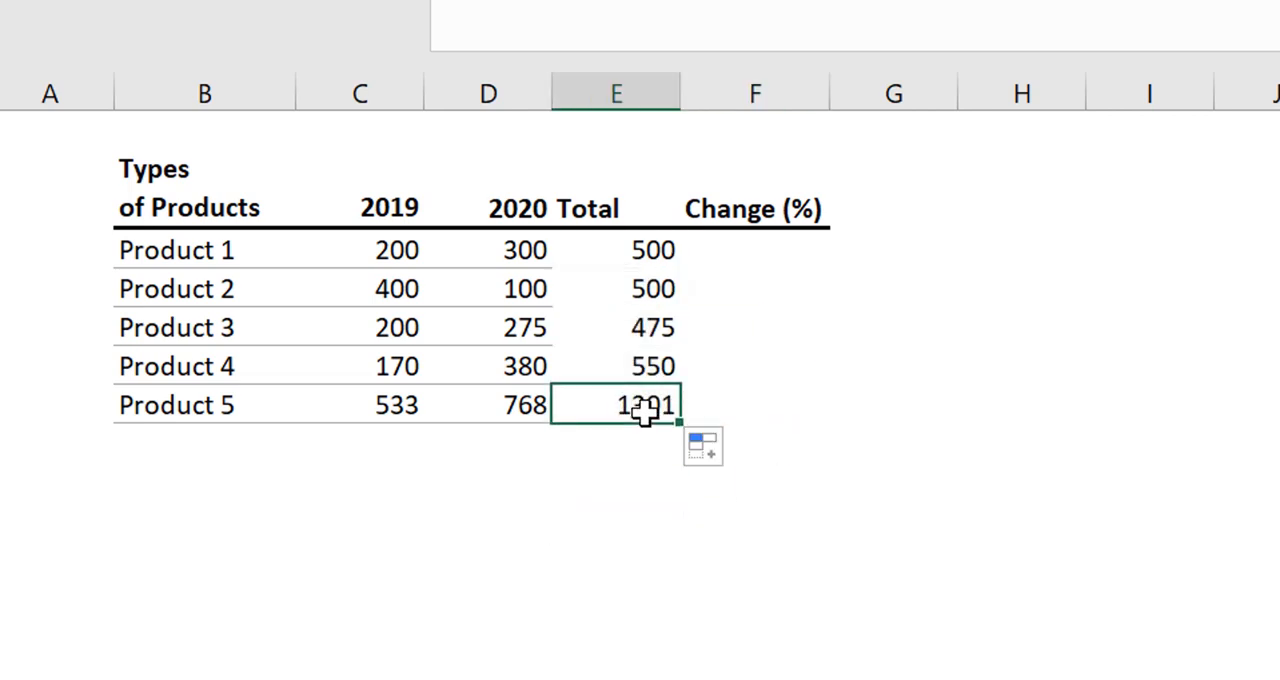
{"action": "left_click", "coordinate": [729, 294]}
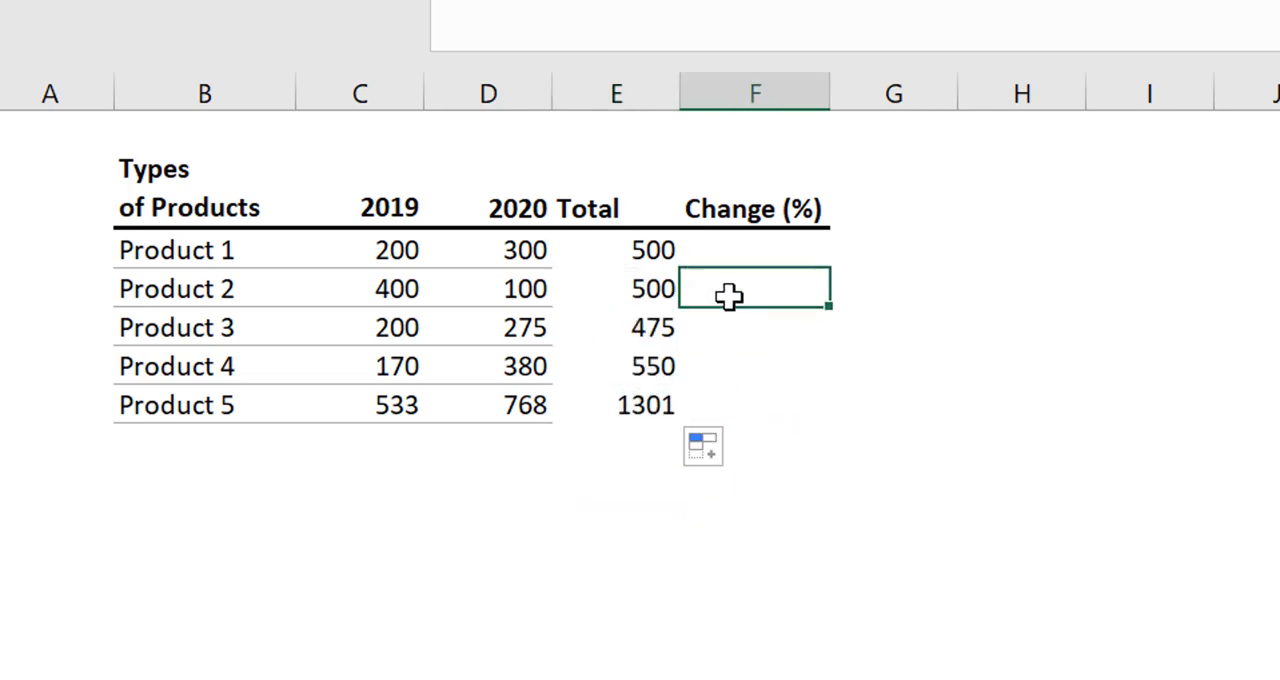
Clear the SUM totals of all five products from E3:E7
{"action": "right_click", "coordinate": [637, 249]}
{"action": "key", "text": "Escape"}
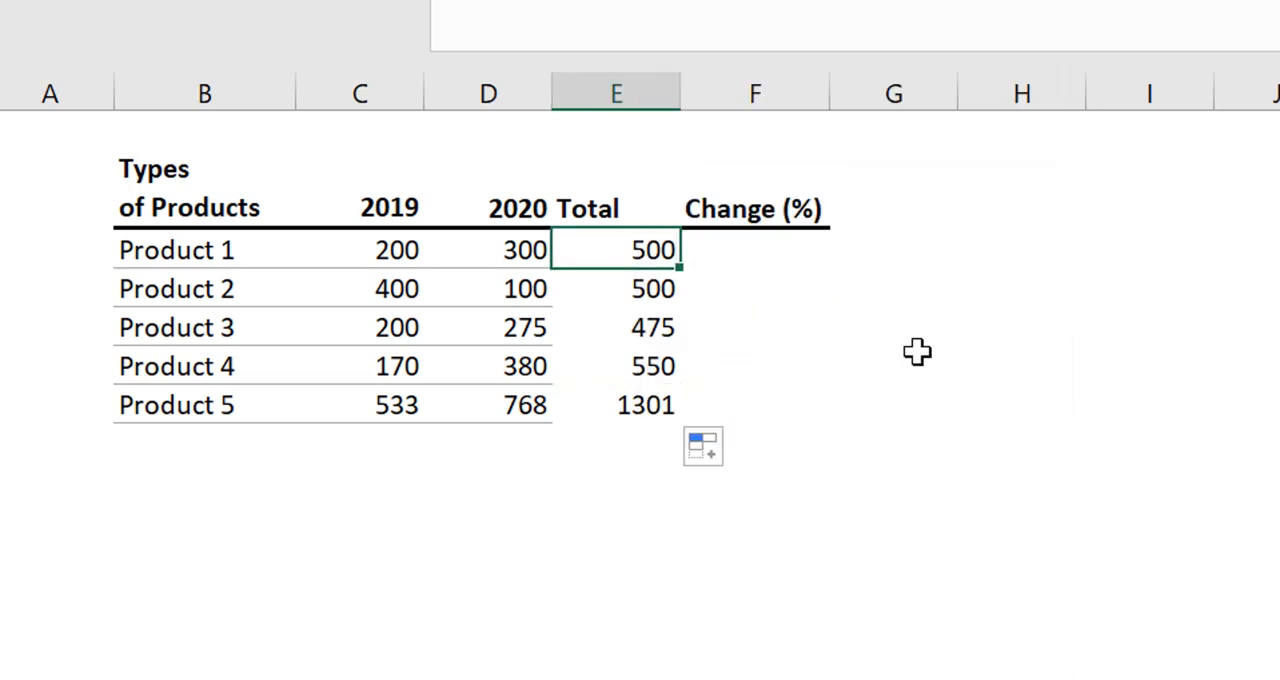
{"action": "left_click_drag", "start_coordinate": [591, 251], "coordinate": [600, 401]}
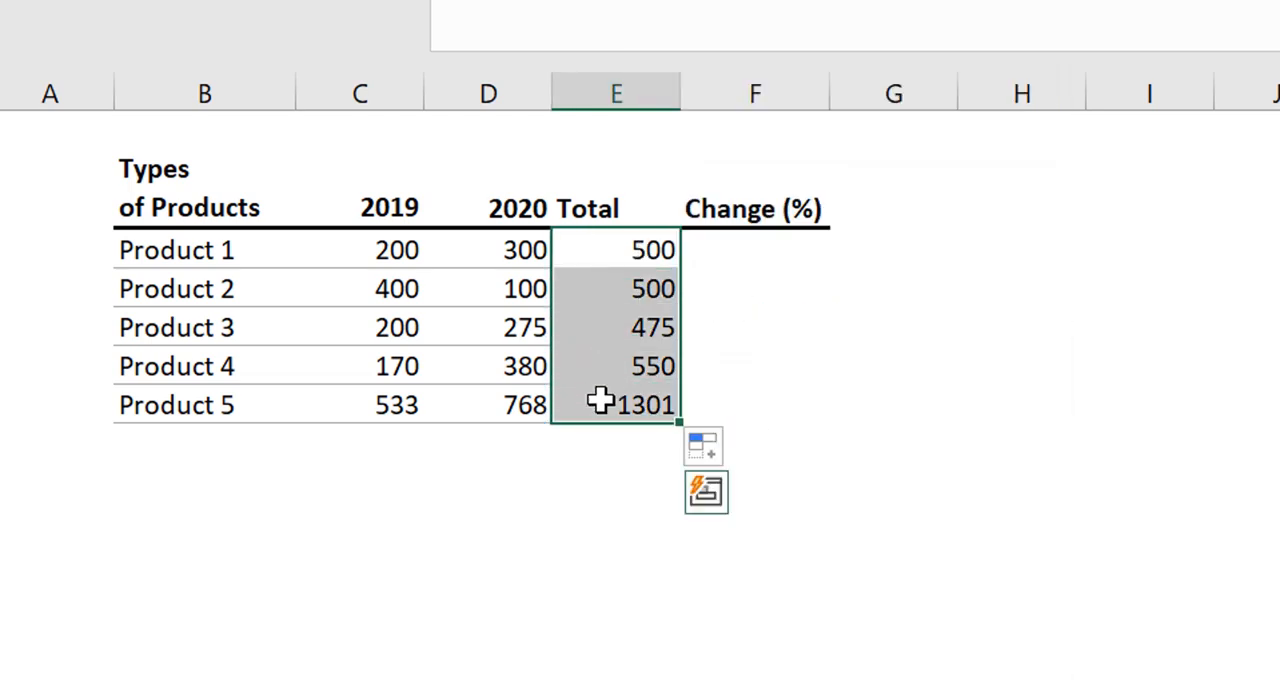
{"action": "key", "text": "Delete"}
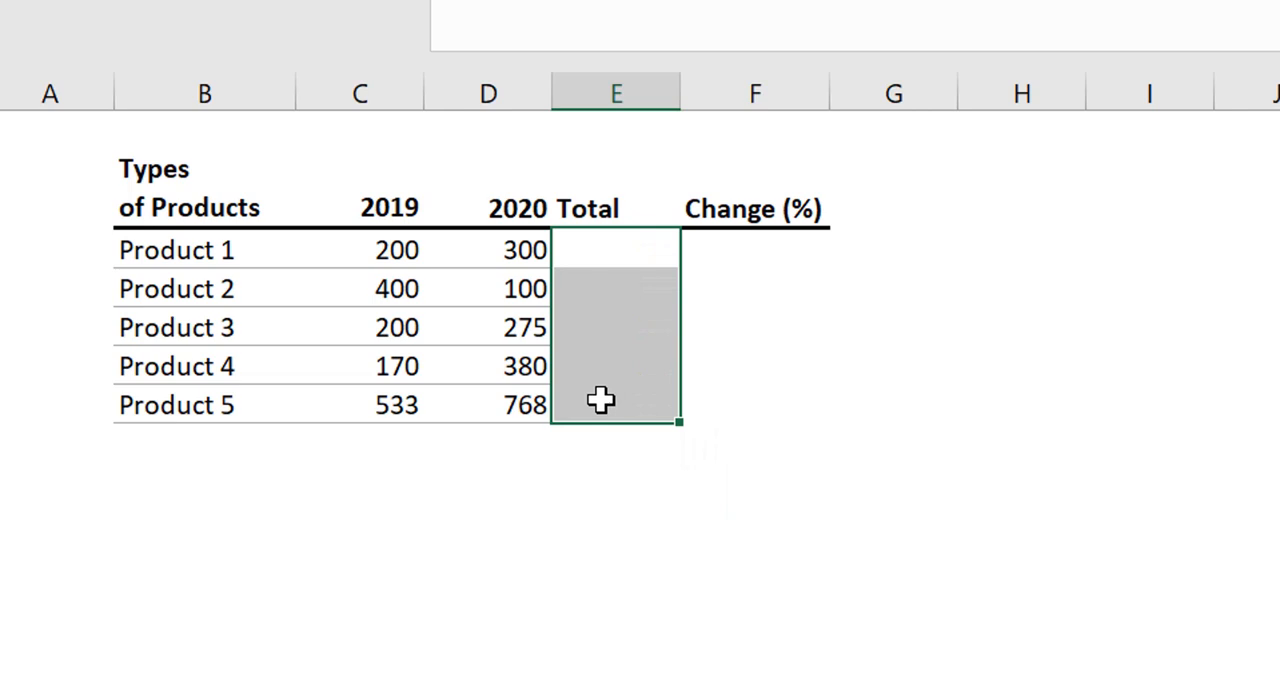
Total Product 1's 2019 and 2020 values in E3 with AutoSum over C3:D3
{"action": "left_click", "coordinate": [617, 250]}
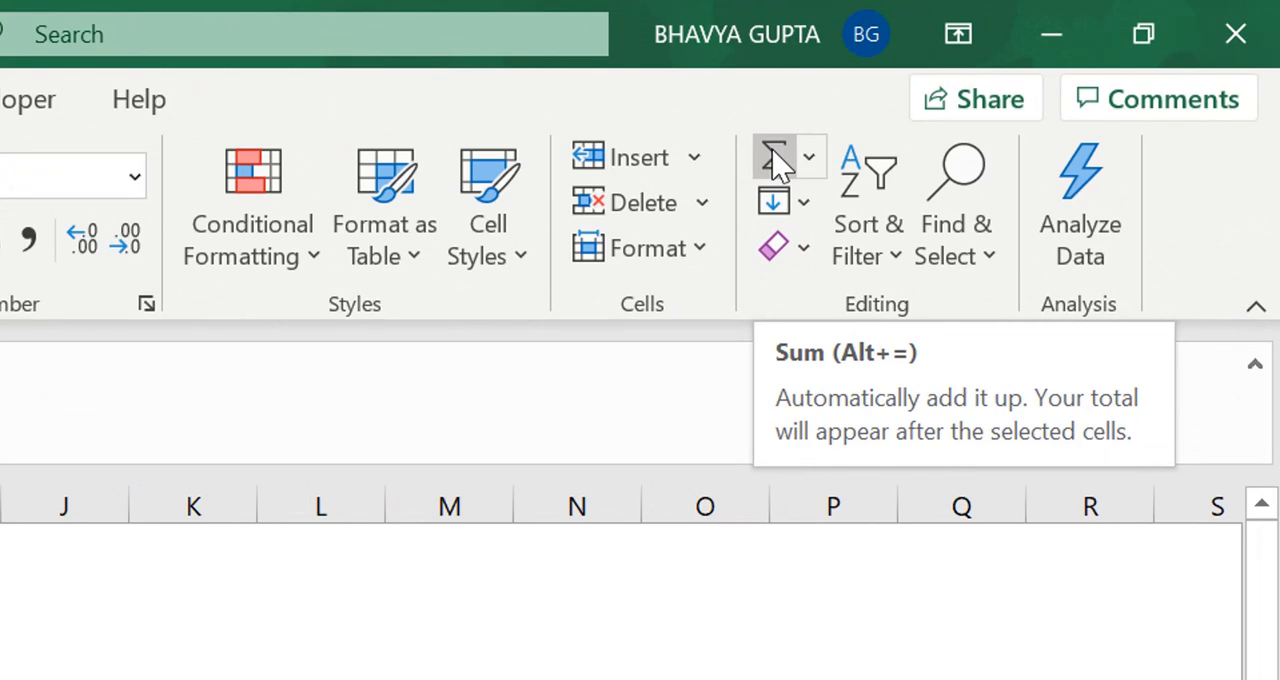
{"action": "left_click", "coordinate": [776, 163]}
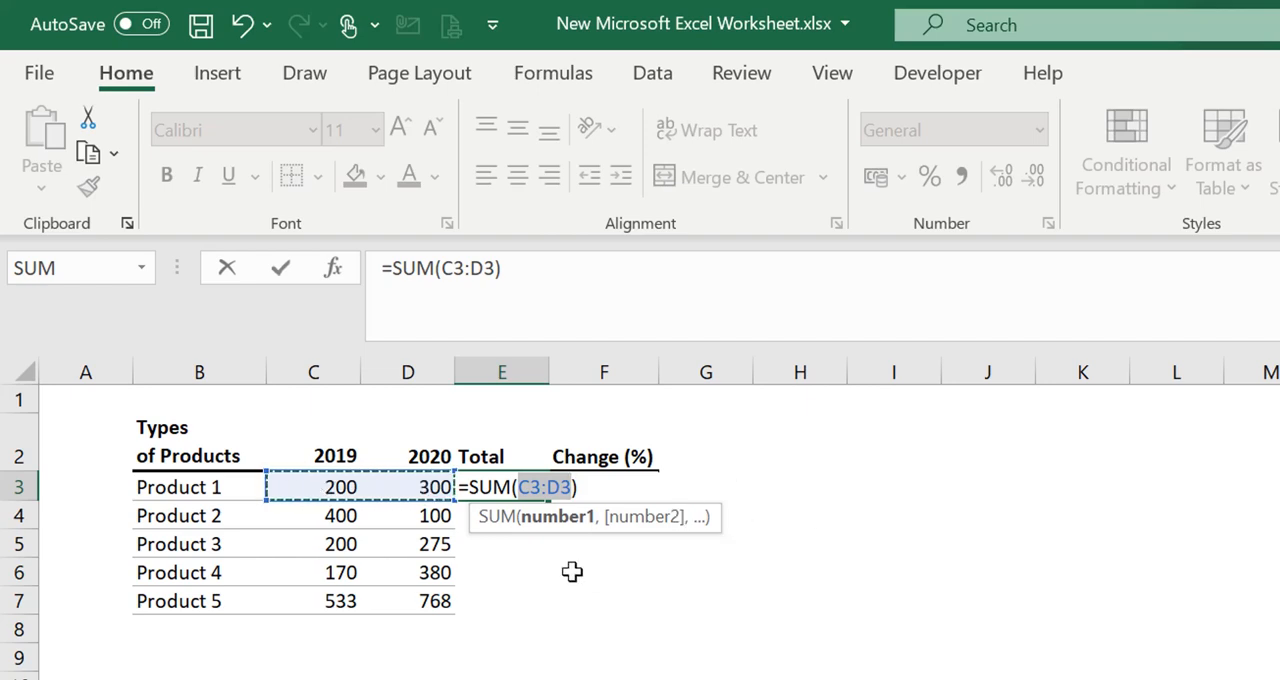
{"action": "key", "text": "Return"}
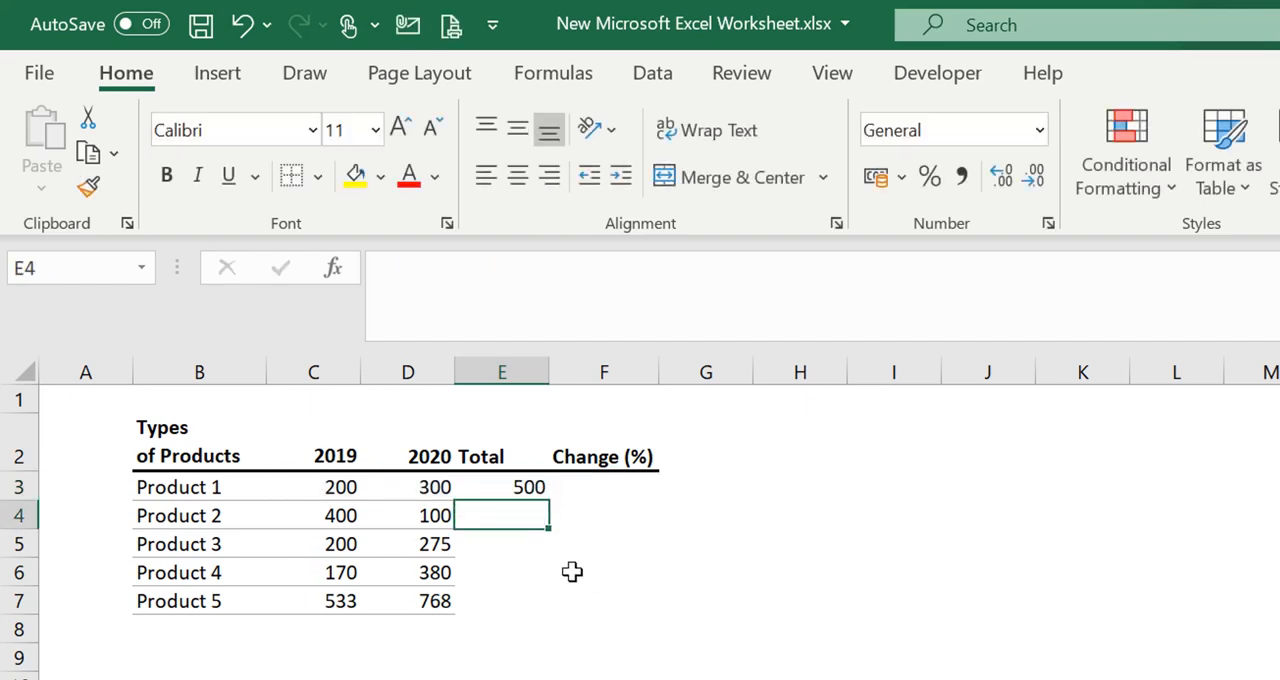
Clear the AutoSum formula from E3
{"action": "left_click", "coordinate": [510, 484]}
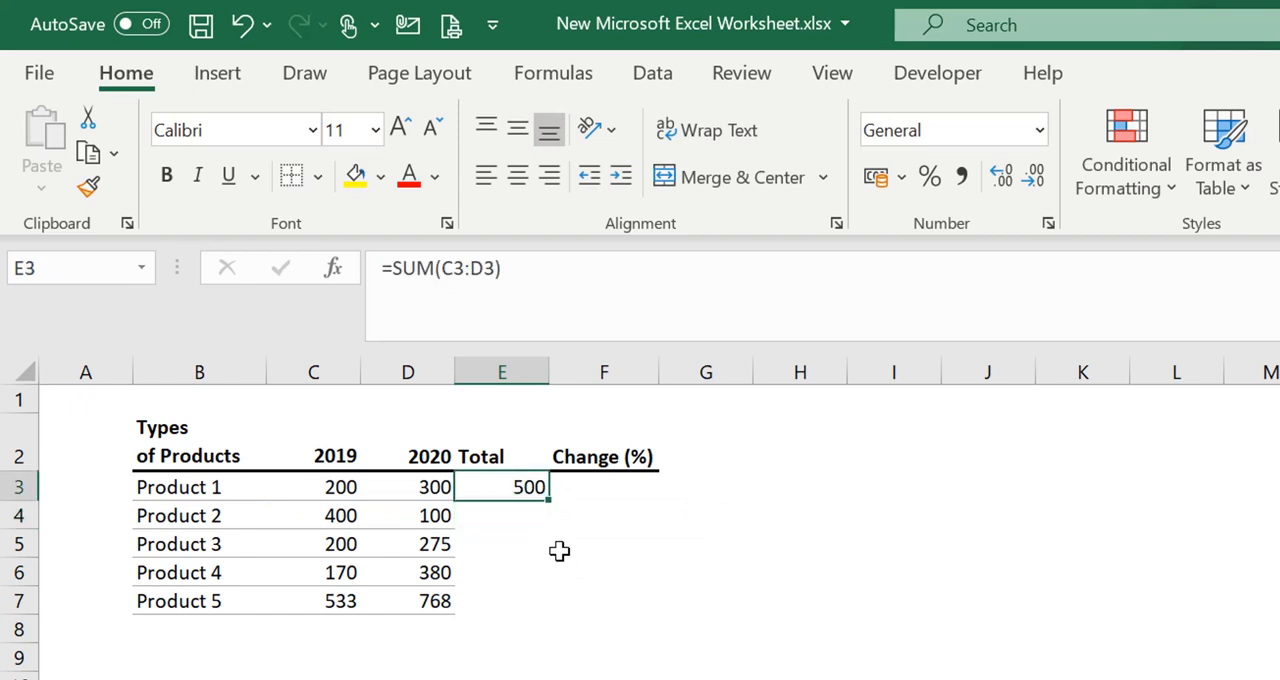
{"action": "key", "text": "Delete"}
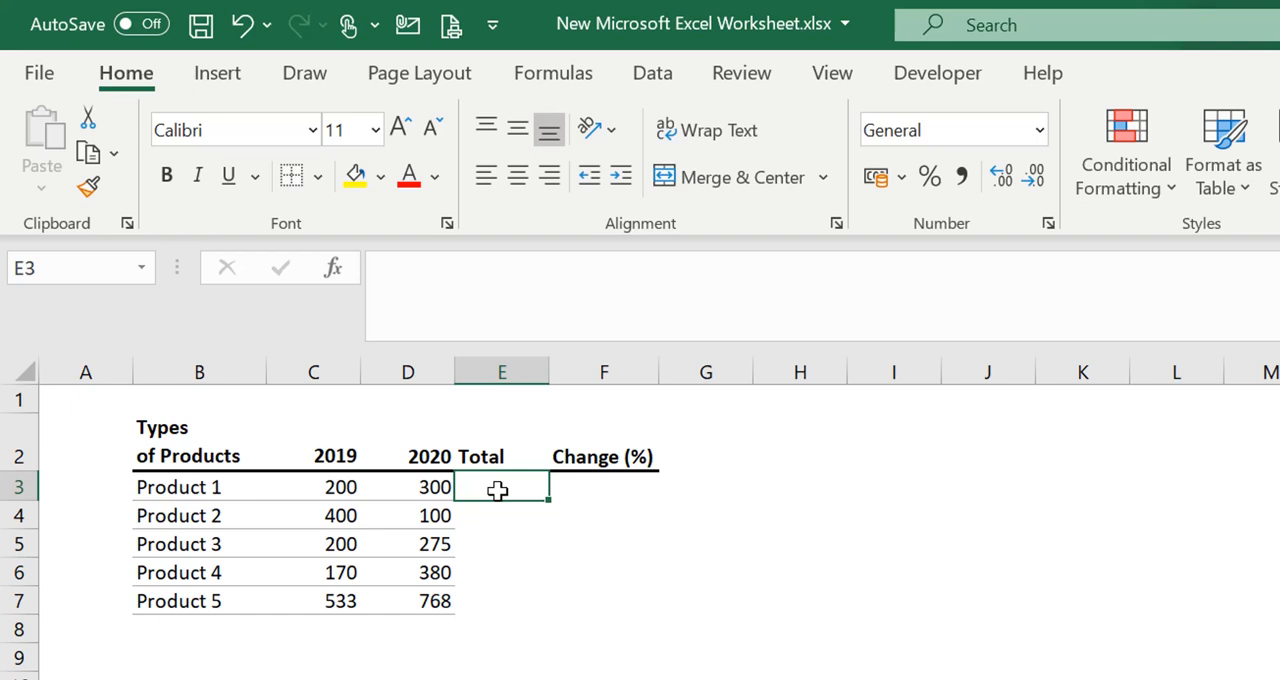
Total Product 1's 2019 and 2020 values in E3 using AutoSum on C3:D3
{"action": "key", "text": "alt+equal"}
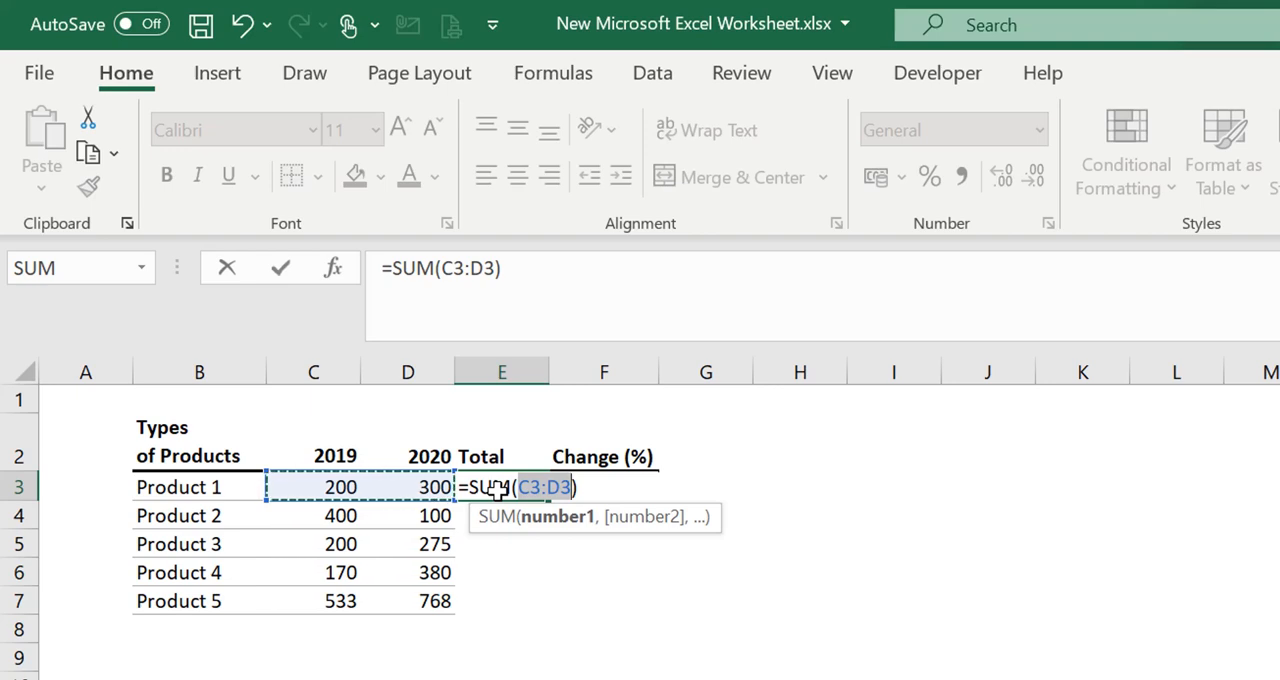
{"action": "key", "text": "Return"}
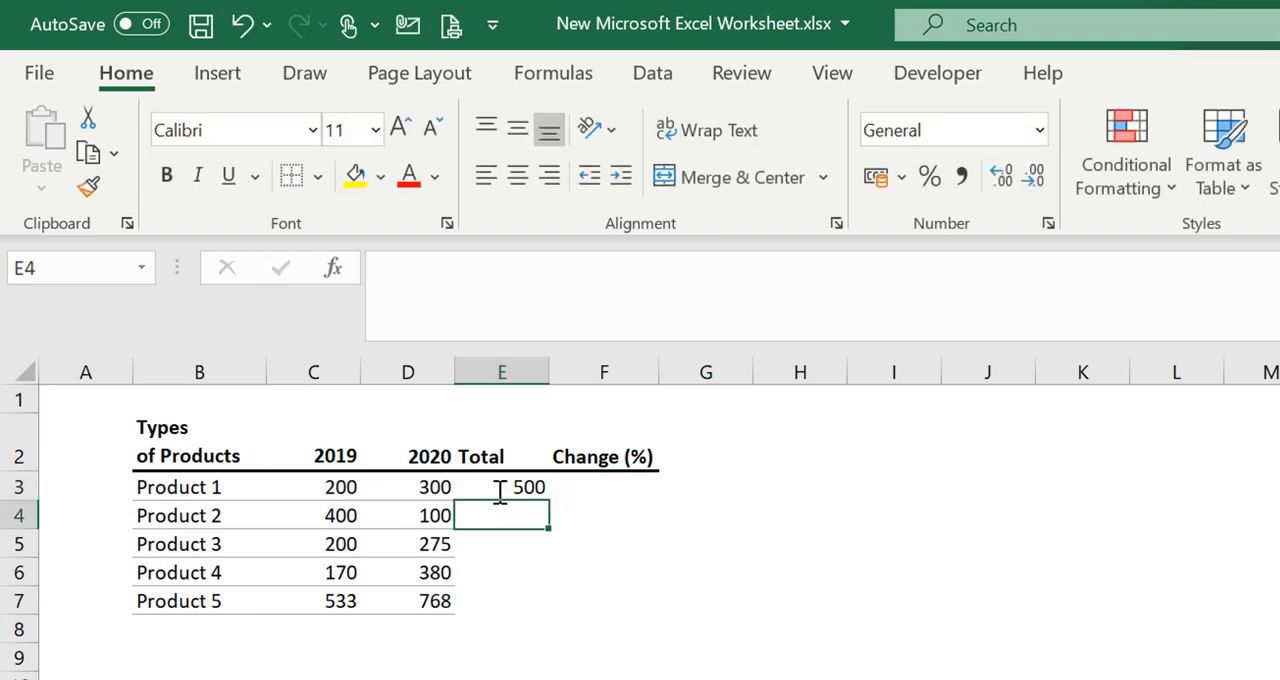
{"action": "left_click", "coordinate": [600, 540]}
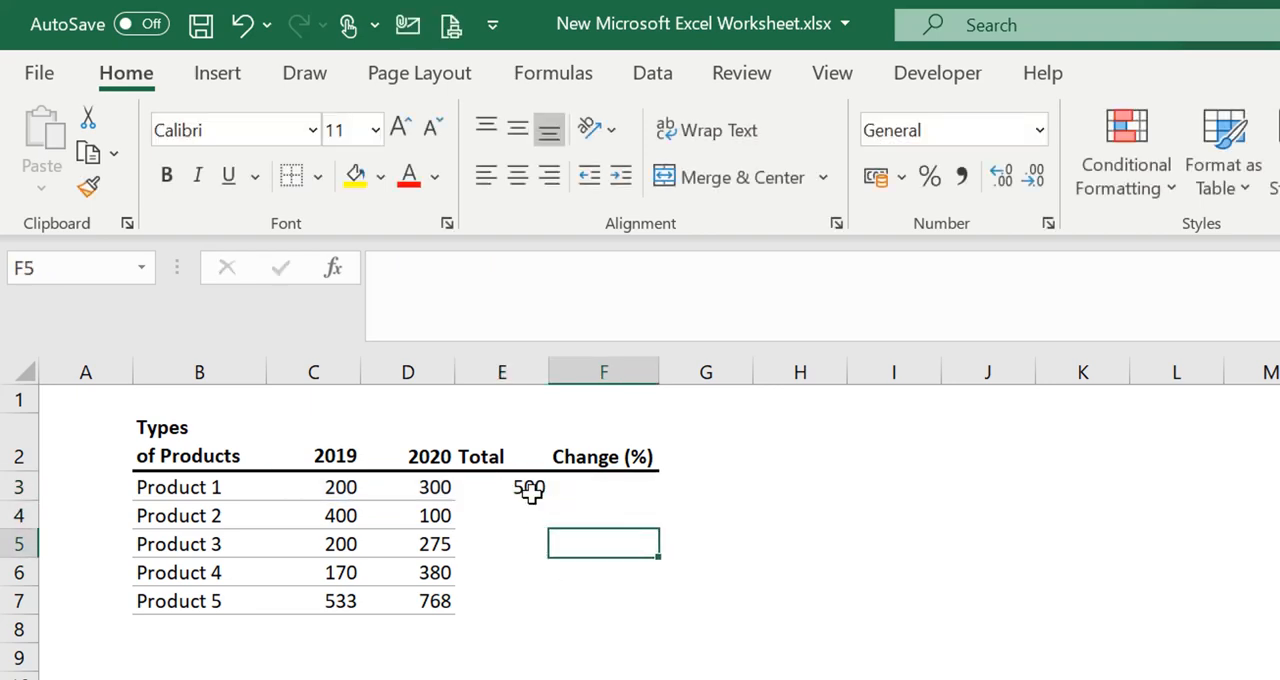
Auto-fill the Product 1 total formula from E3 down to E7 for Products 2 to 5
{"action": "left_click", "coordinate": [530, 490]}
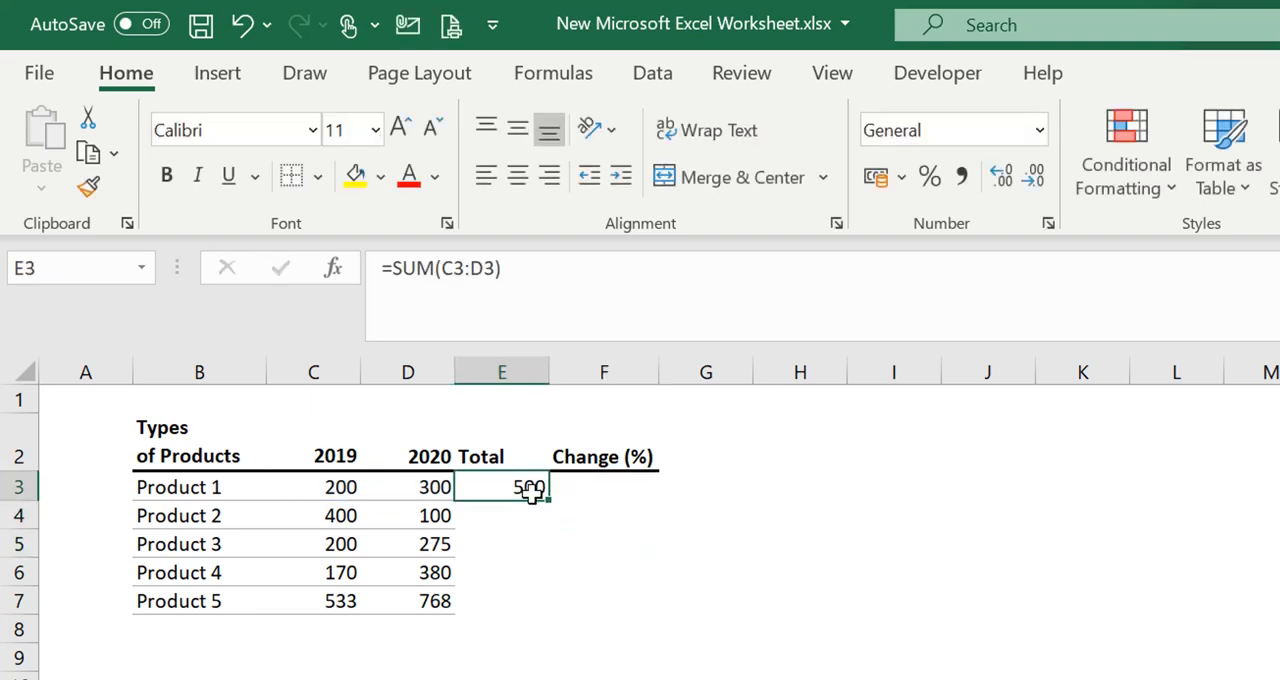
{"action": "double_click", "coordinate": [549, 500]}
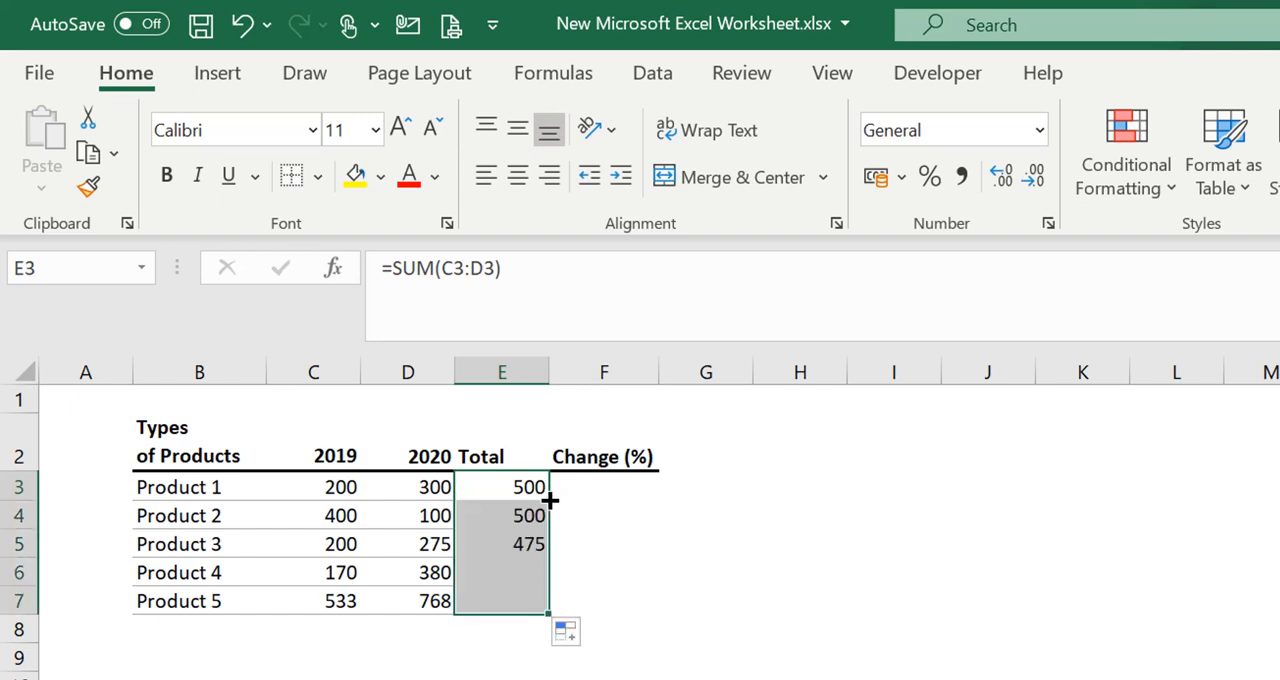
{"action": "left_click", "coordinate": [633, 599]}
{"action": "left_click", "coordinate": [506, 645]}
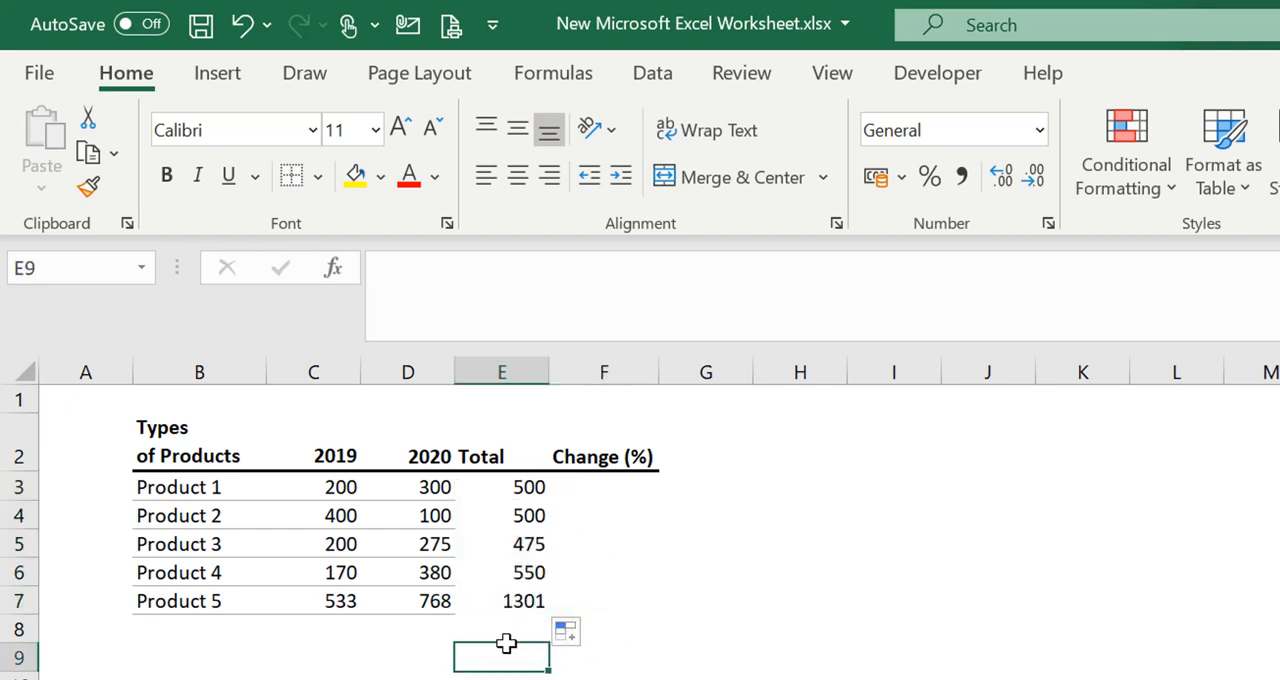
{"action": "left_click", "coordinate": [700, 561]}
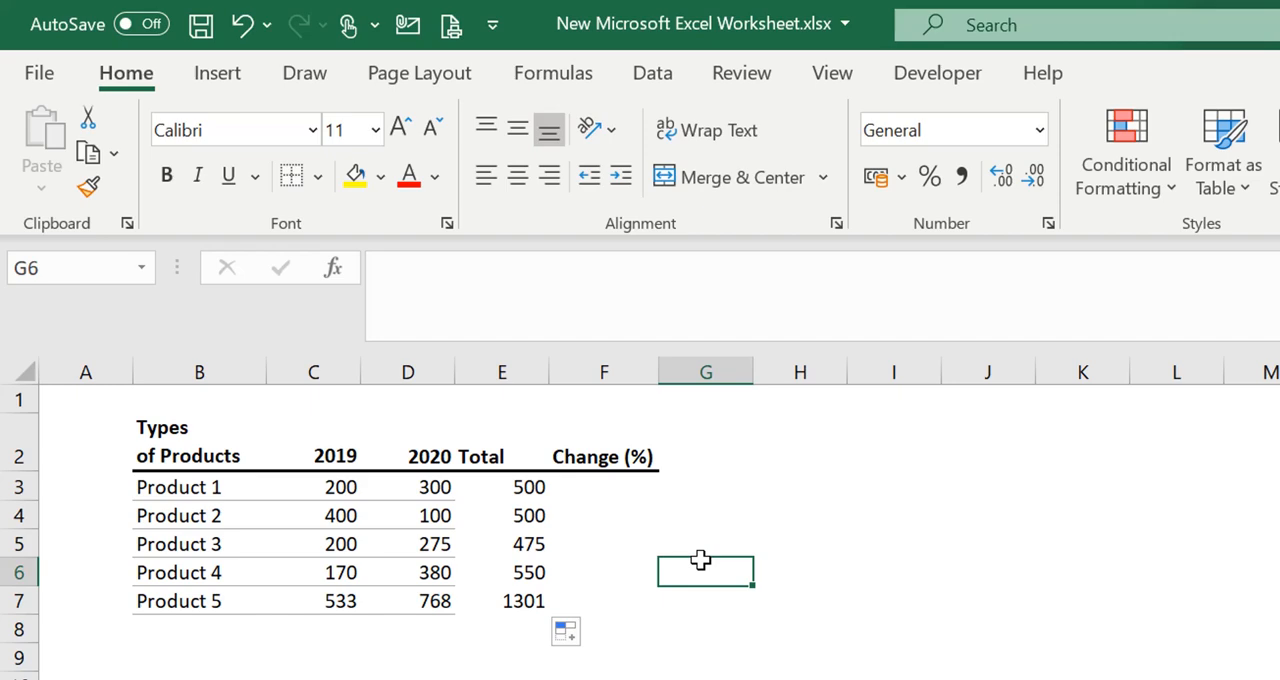
Start Product 1's Change (%) formula in F3 by subtracting C3 from D3
{"action": "left_click", "coordinate": [603, 546]}
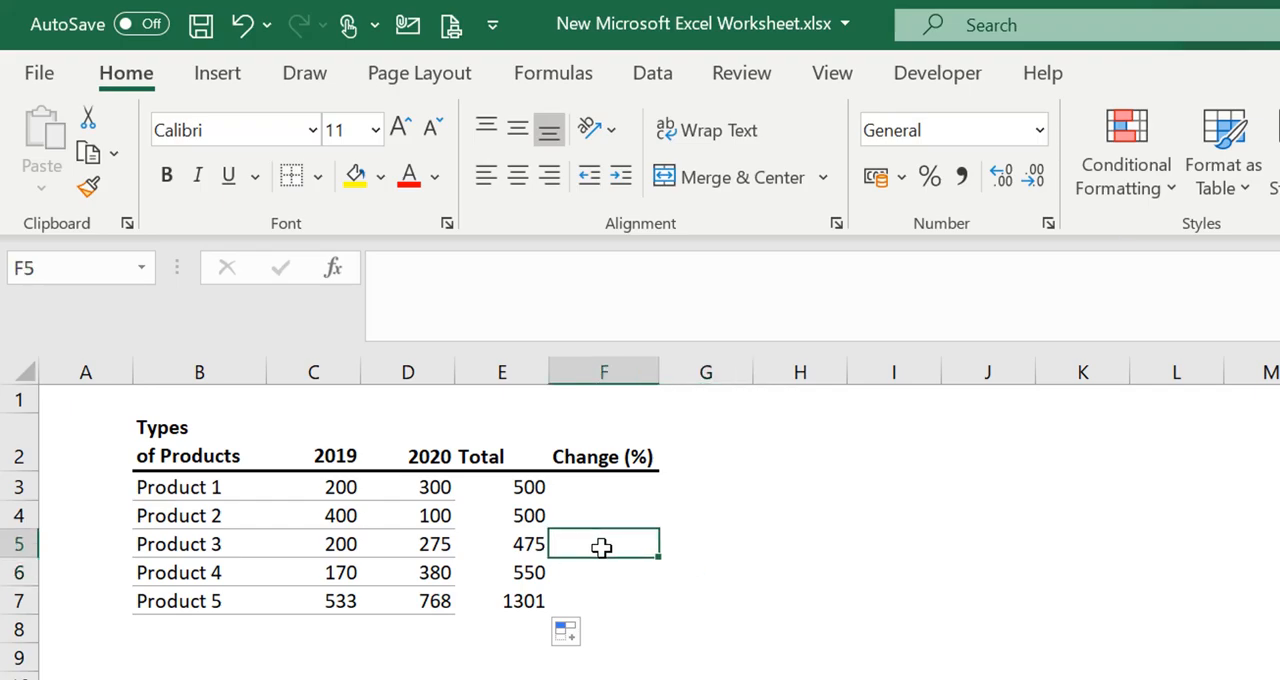
{"action": "left_click", "coordinate": [593, 492]}
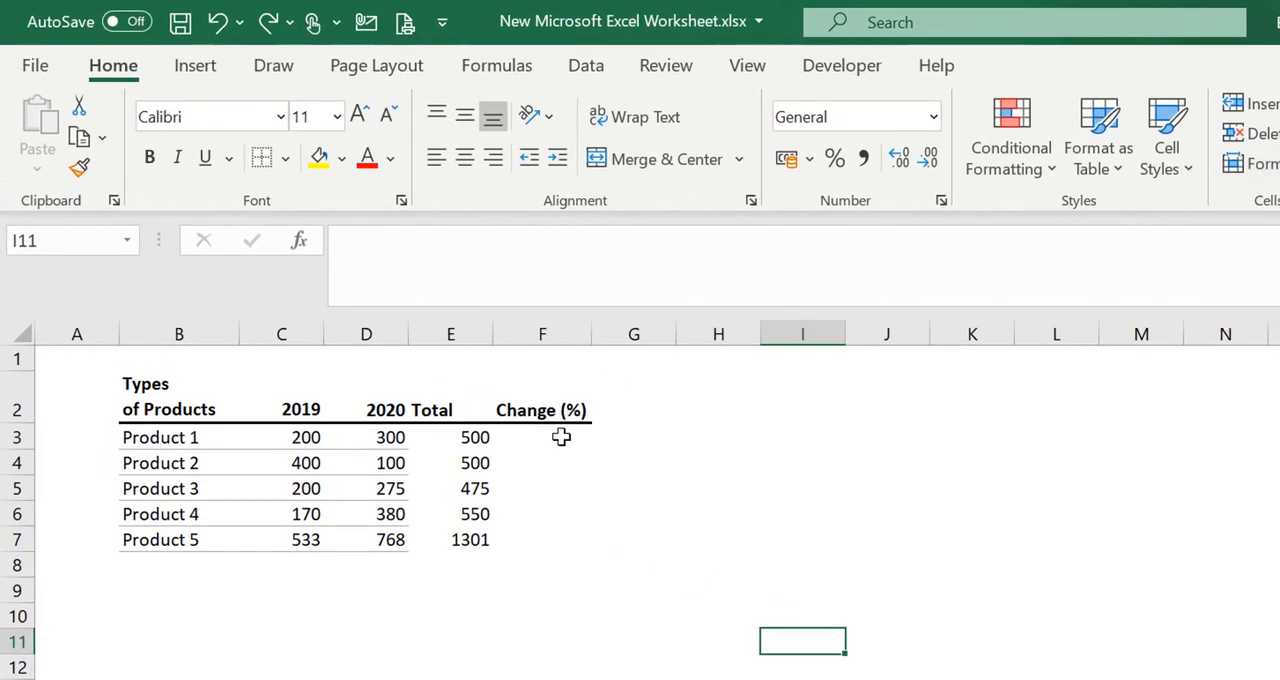
{"action": "left_click", "coordinate": [561, 437]}
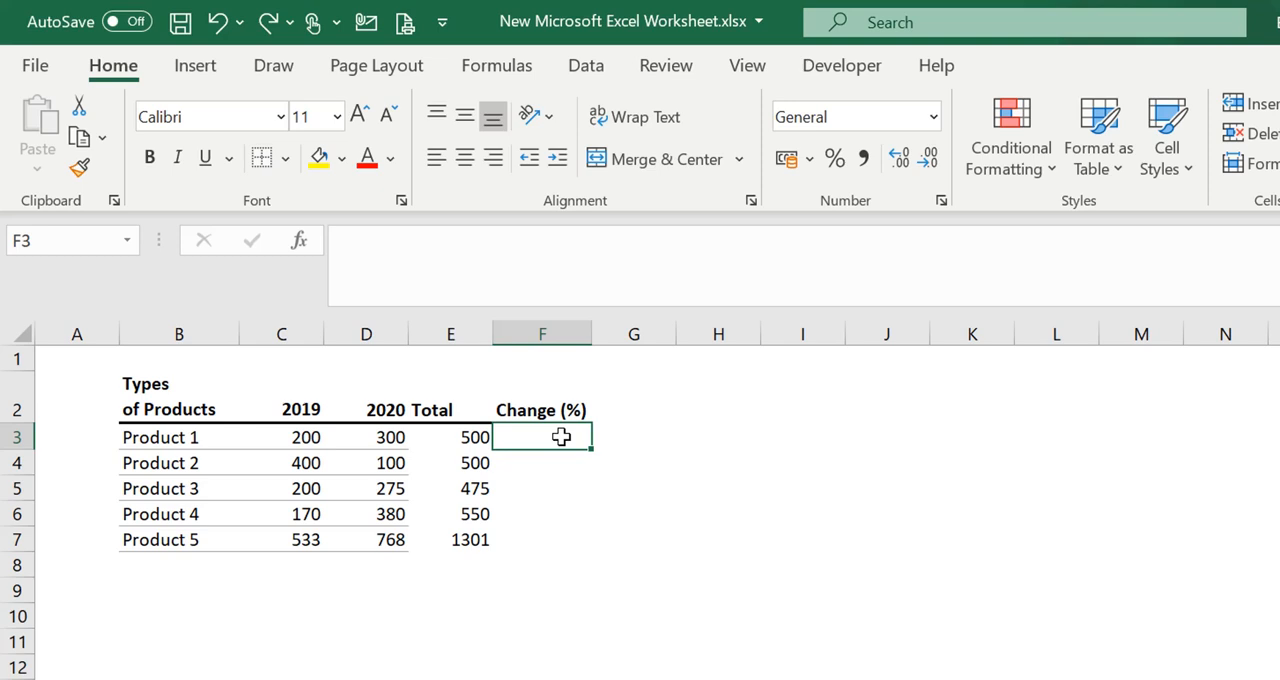
{"action": "type", "text": "="}
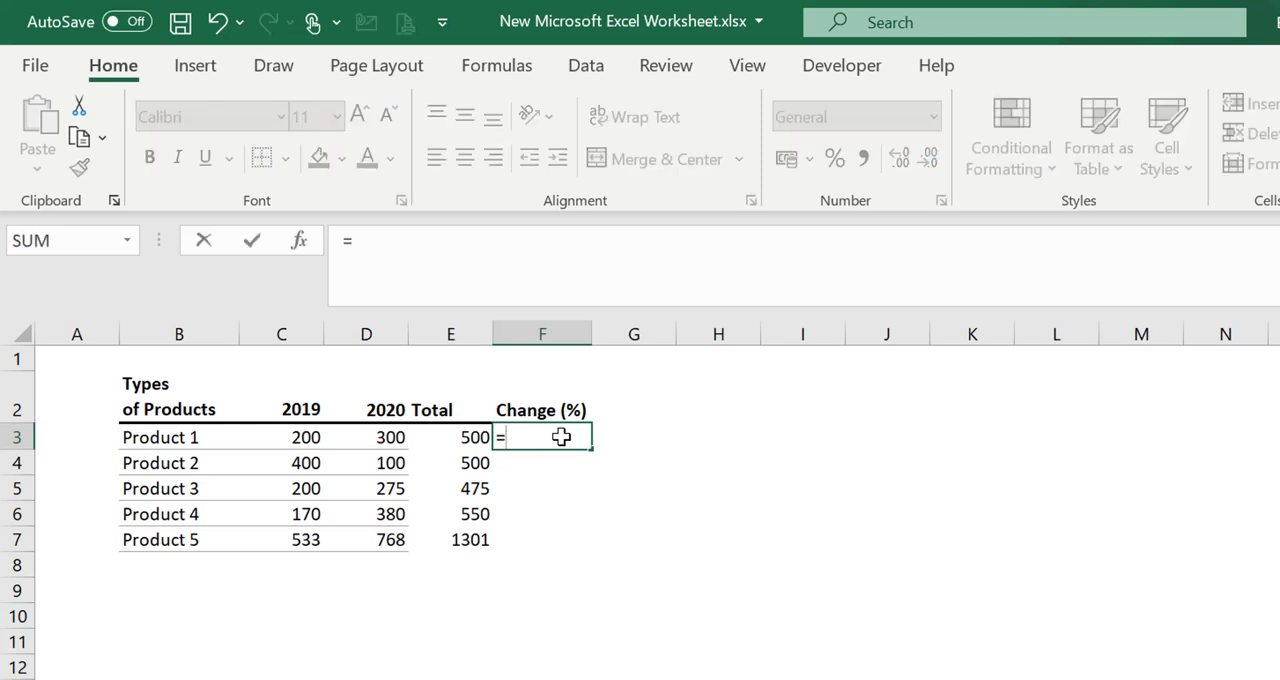
{"action": "left_click", "coordinate": [396, 437]}
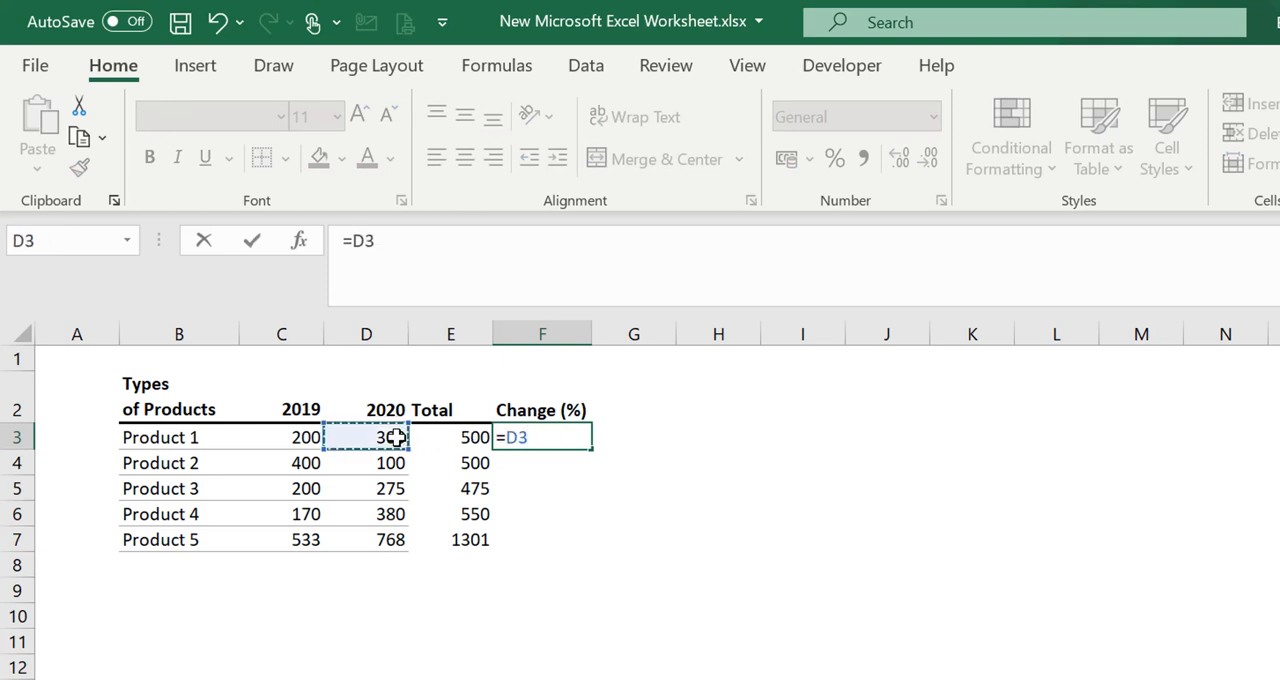
{"action": "type", "text": "-"}
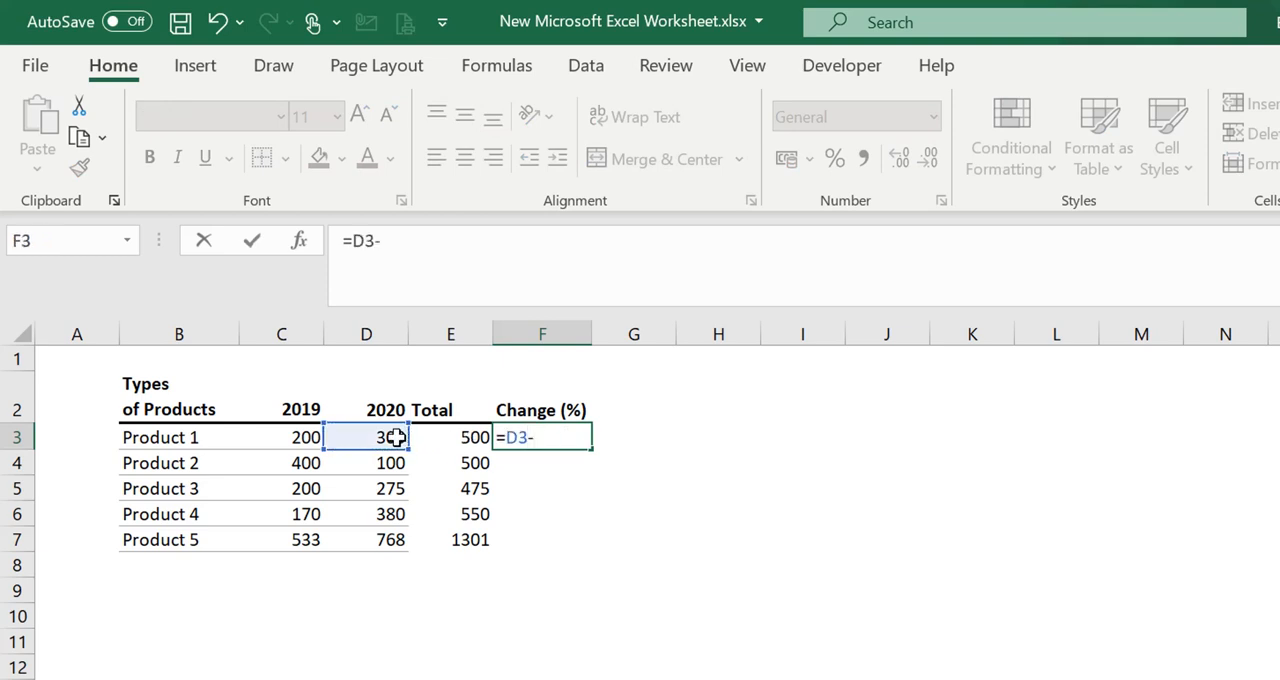
{"action": "left_click", "coordinate": [304, 444]}
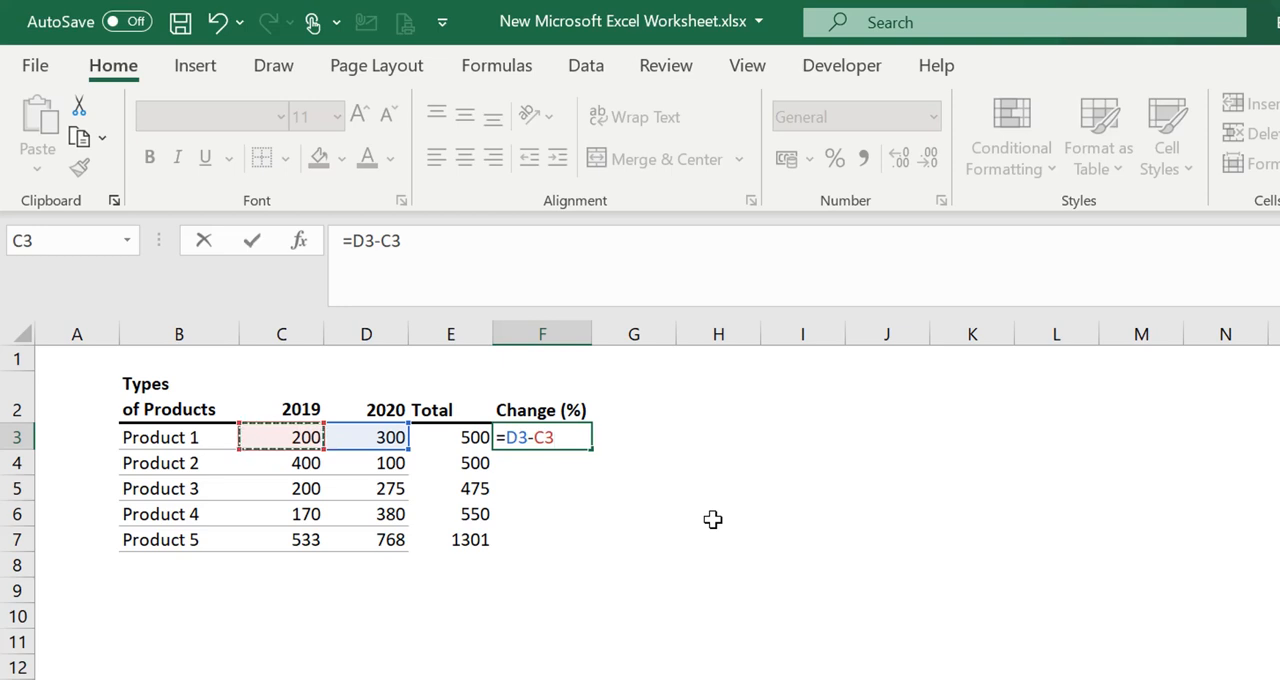
Enclose the difference in parentheses and divide it by C3, completing F3 as =(D3-C3)/C3
{"action": "type", "text": ")"}
{"action": "left_click", "coordinate": [507, 437]}
{"action": "type", "text": "("}
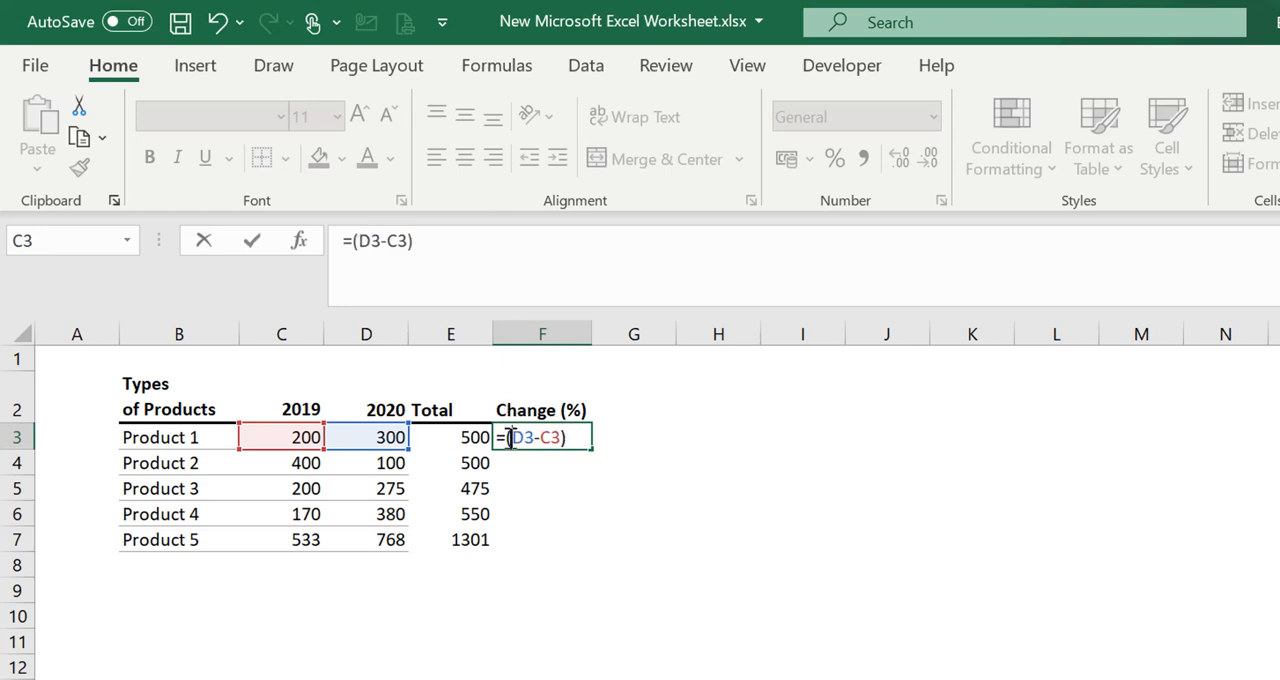
{"action": "left_click", "coordinate": [580, 437]}
{"action": "type", "text": "/"}
{"action": "left_click", "coordinate": [299, 435]}
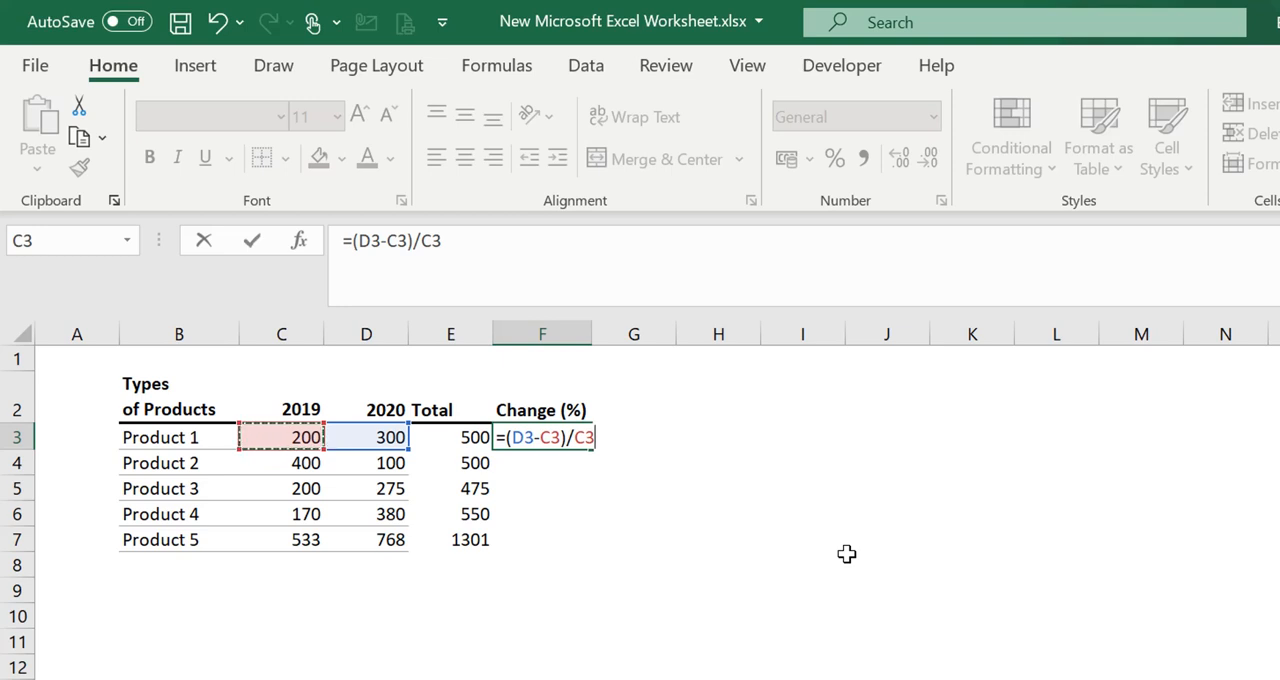
{"action": "key", "text": "Return"}
{"action": "left_click", "coordinate": [640, 557]}
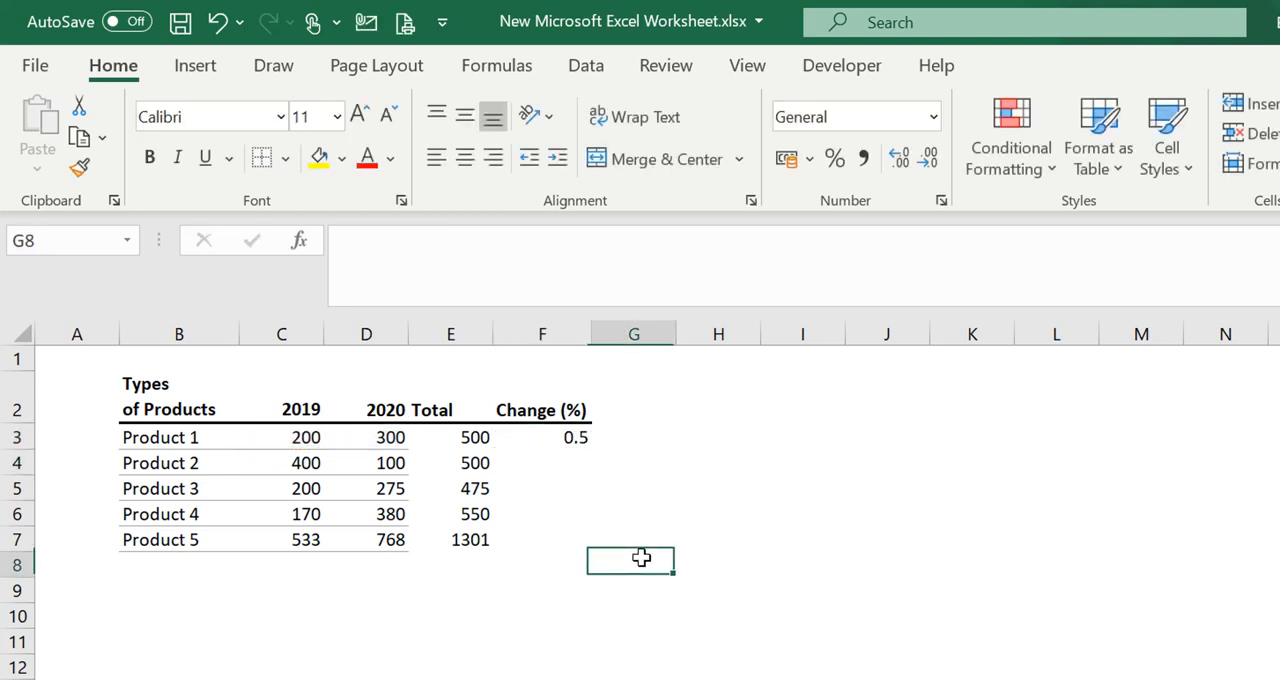
Auto-fill the Change (%) formula from F3 down to F7 for the remaining products
{"action": "left_click", "coordinate": [563, 437]}
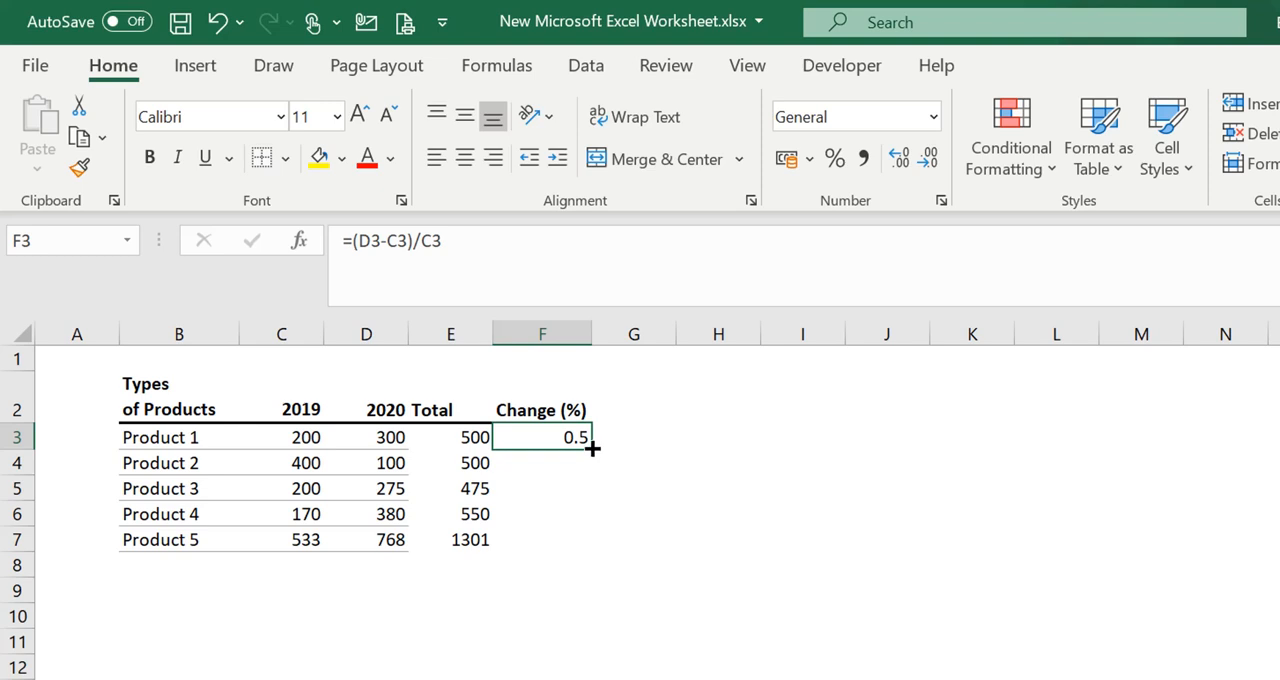
{"action": "double_click", "coordinate": [593, 449]}
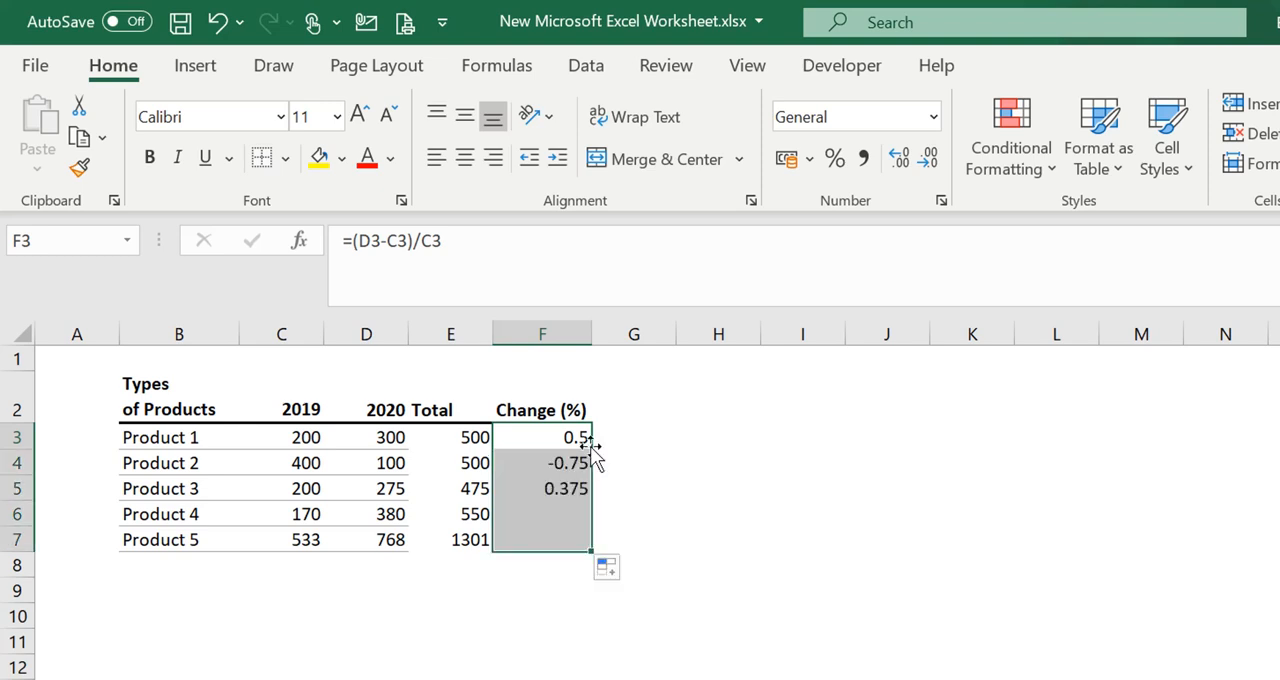
{"action": "left_click", "coordinate": [686, 516]}
{"action": "left_click", "coordinate": [514, 586]}
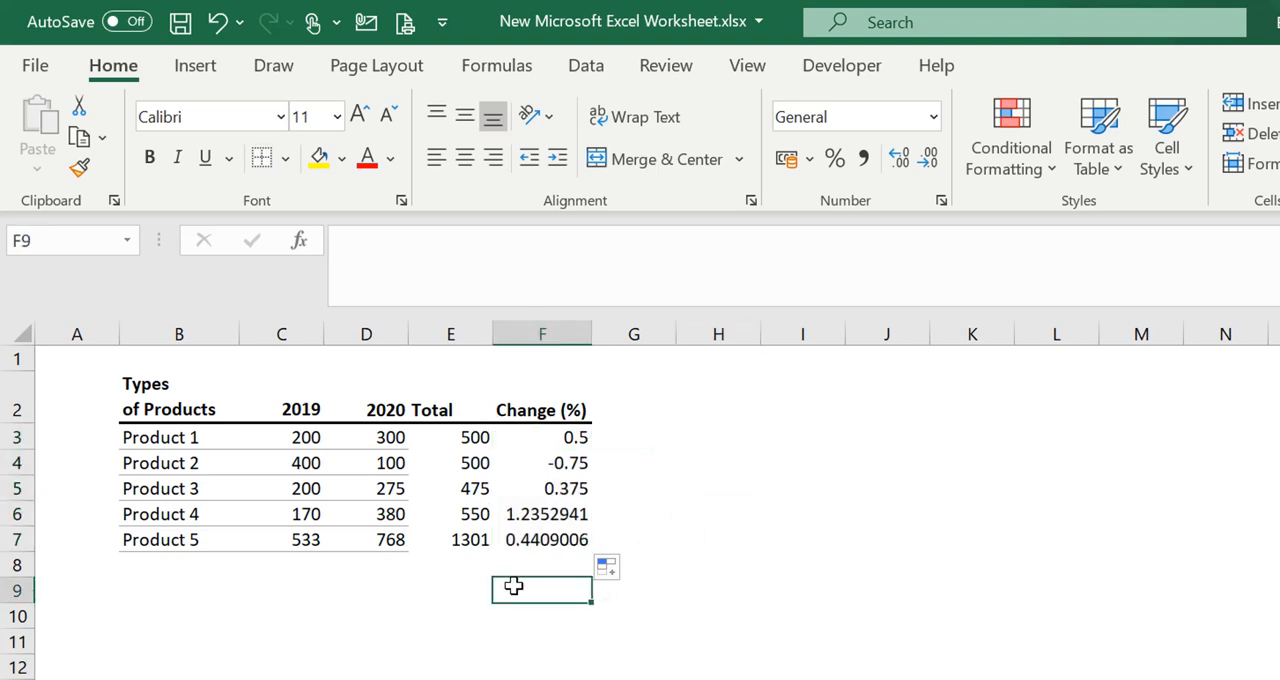
{"action": "left_click", "coordinate": [539, 441]}
{"action": "left_click", "coordinate": [572, 540]}
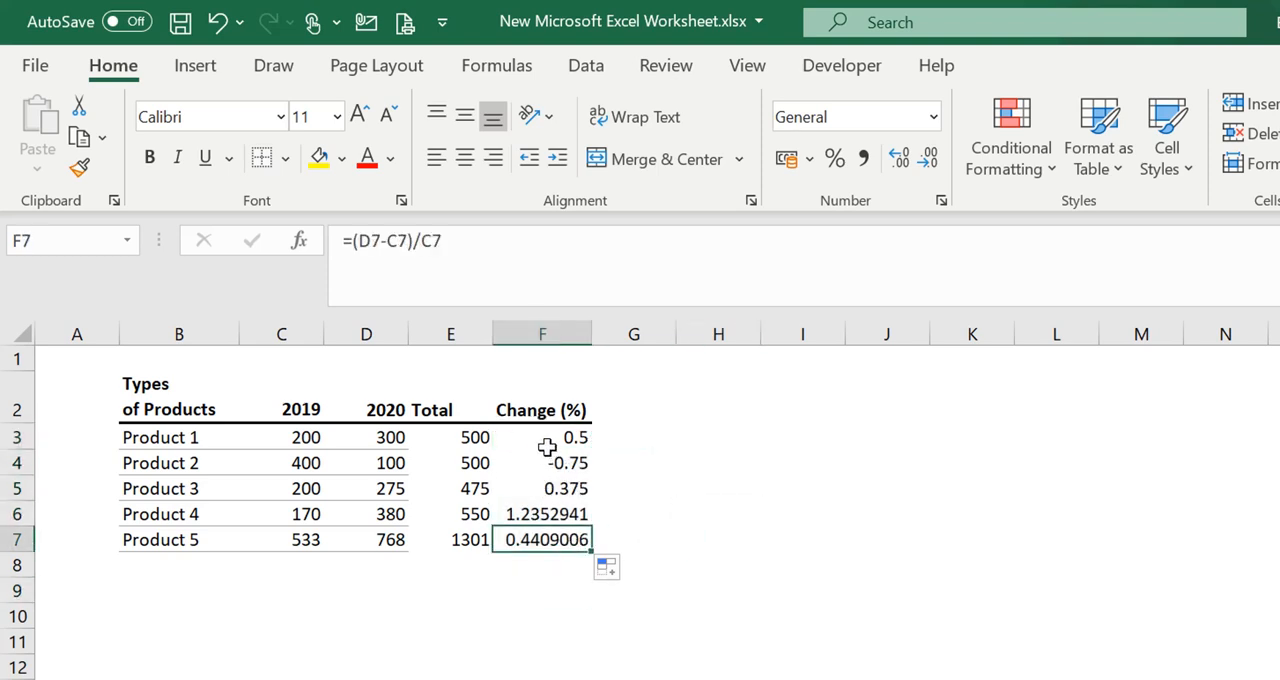
{"action": "left_click_drag", "start_coordinate": [547, 447], "coordinate": [561, 541]}
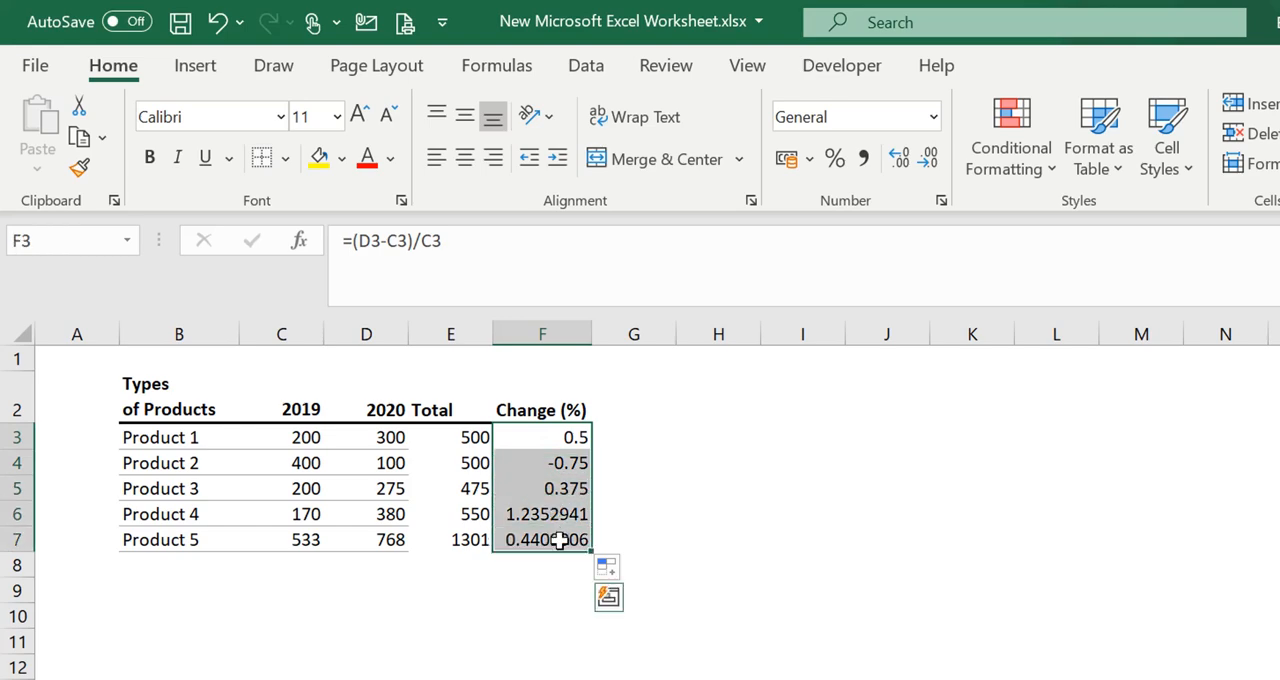
{"action": "left_click", "coordinate": [758, 521]}
{"action": "left_click", "coordinate": [514, 530]}
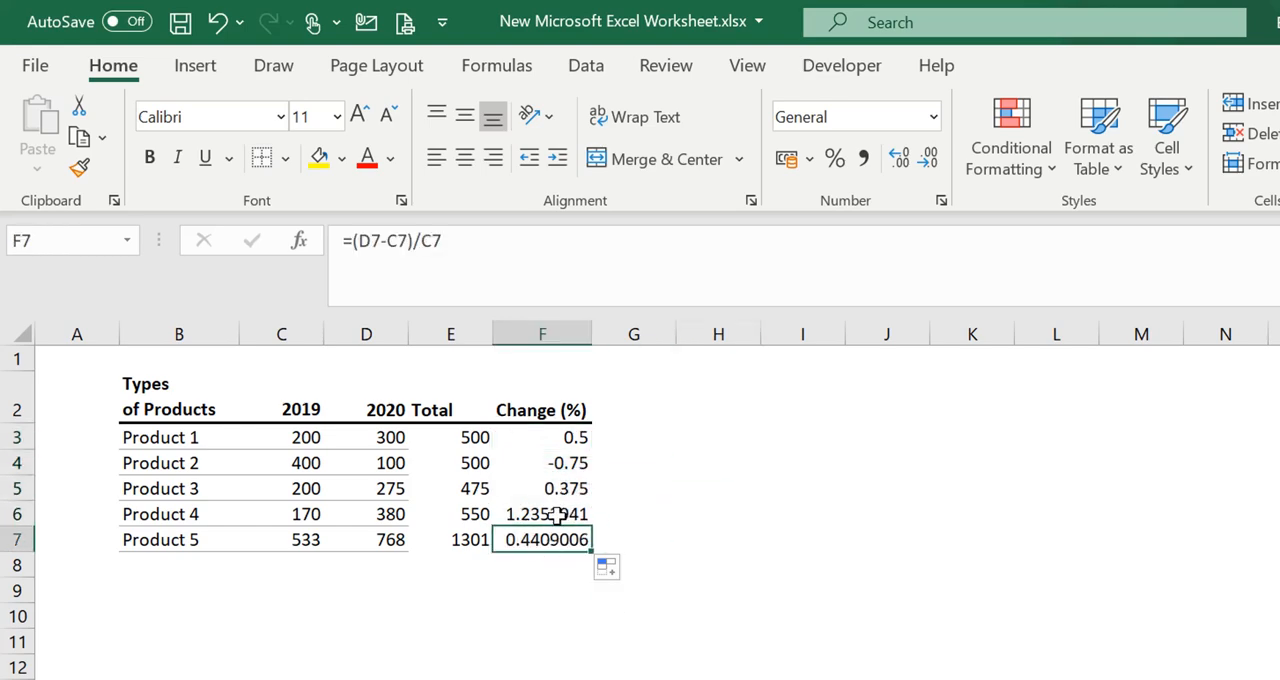
Reduce the Change (%) values of Products 4 and 5 in F6:F7 to two decimal places
{"action": "left_click_drag", "start_coordinate": [557, 514], "coordinate": [557, 540]}
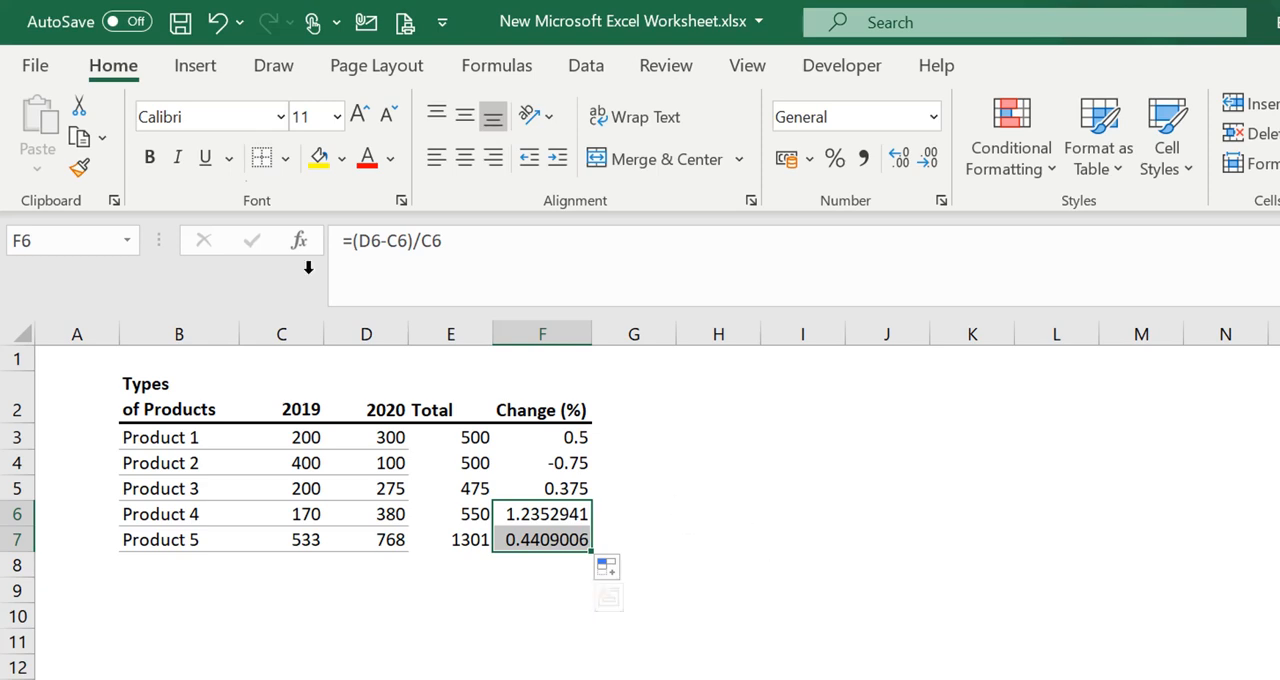
{"action": "left_click", "coordinate": [928, 160]}
{"action": "left_click", "coordinate": [928, 160]}
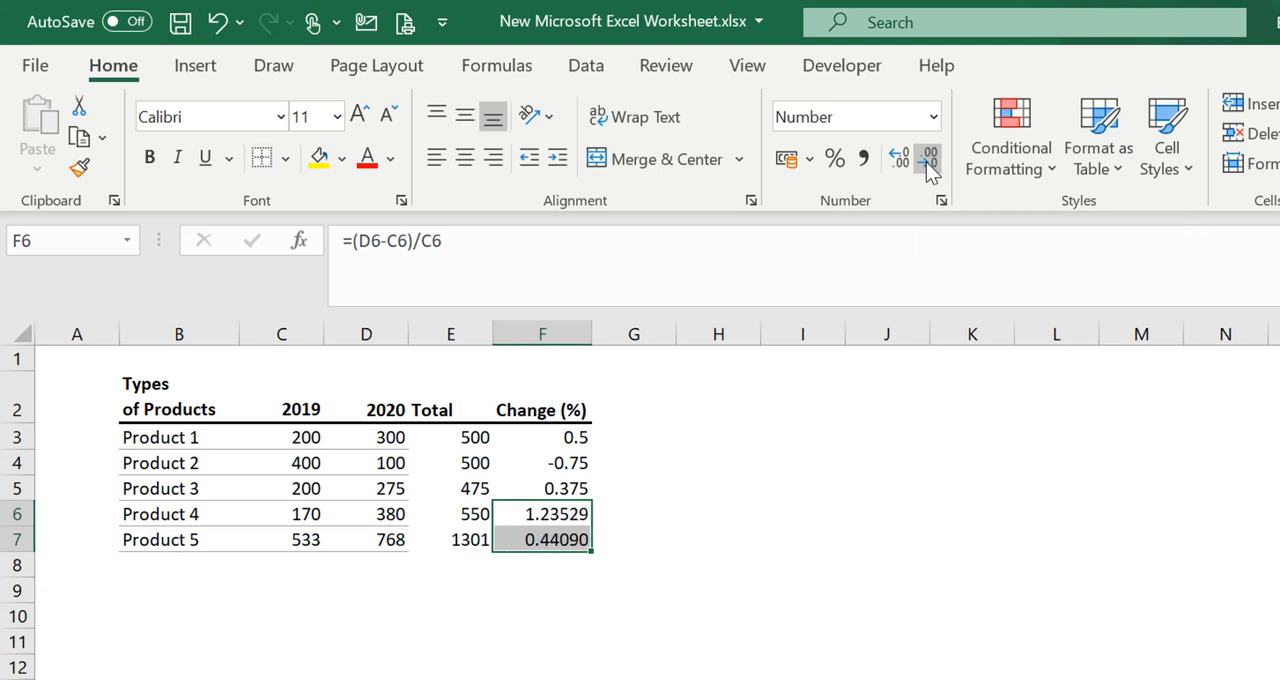
{"action": "left_click", "coordinate": [928, 160]}
{"action": "left_click", "coordinate": [928, 160]}
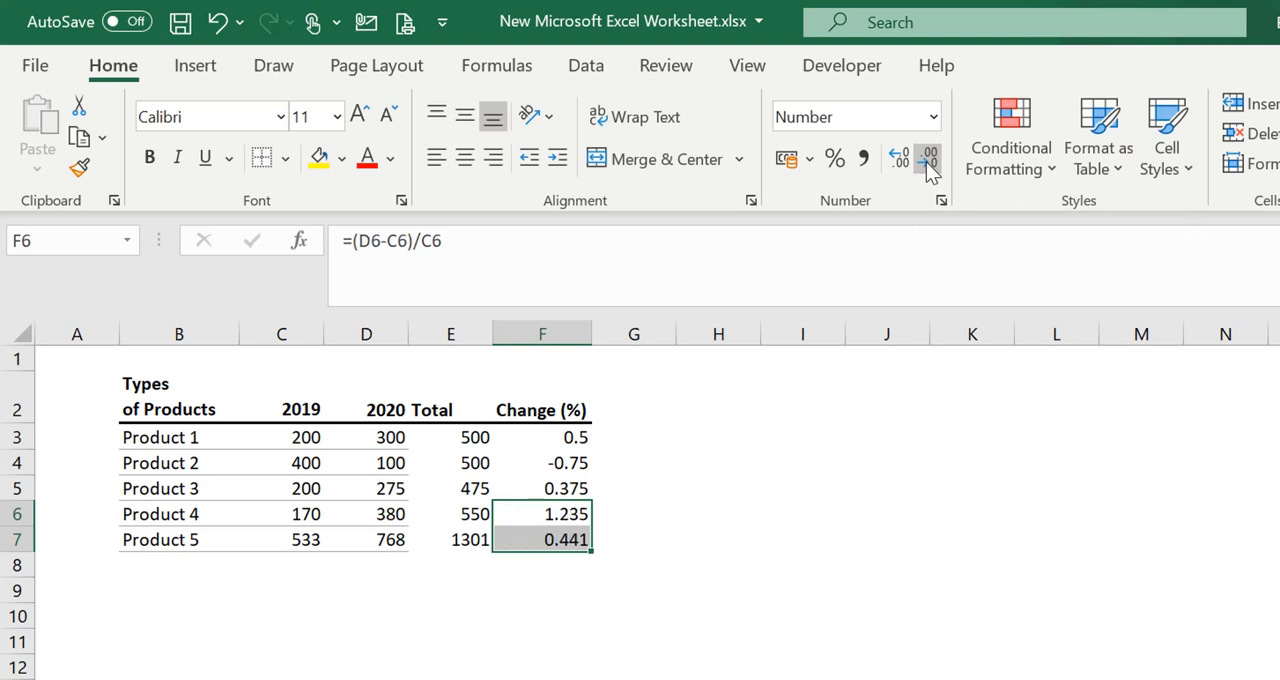
{"action": "left_click", "coordinate": [926, 162]}
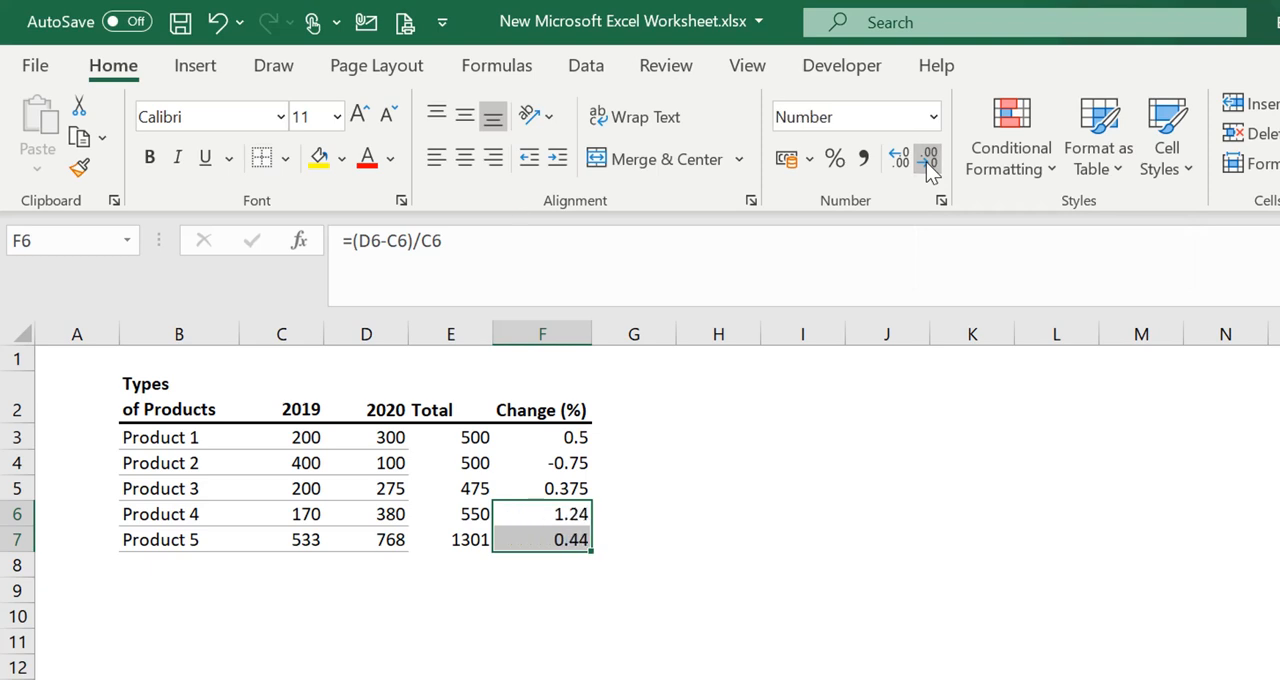
{"action": "left_click", "coordinate": [751, 418]}
{"action": "left_click_drag", "start_coordinate": [557, 517], "coordinate": [560, 537]}
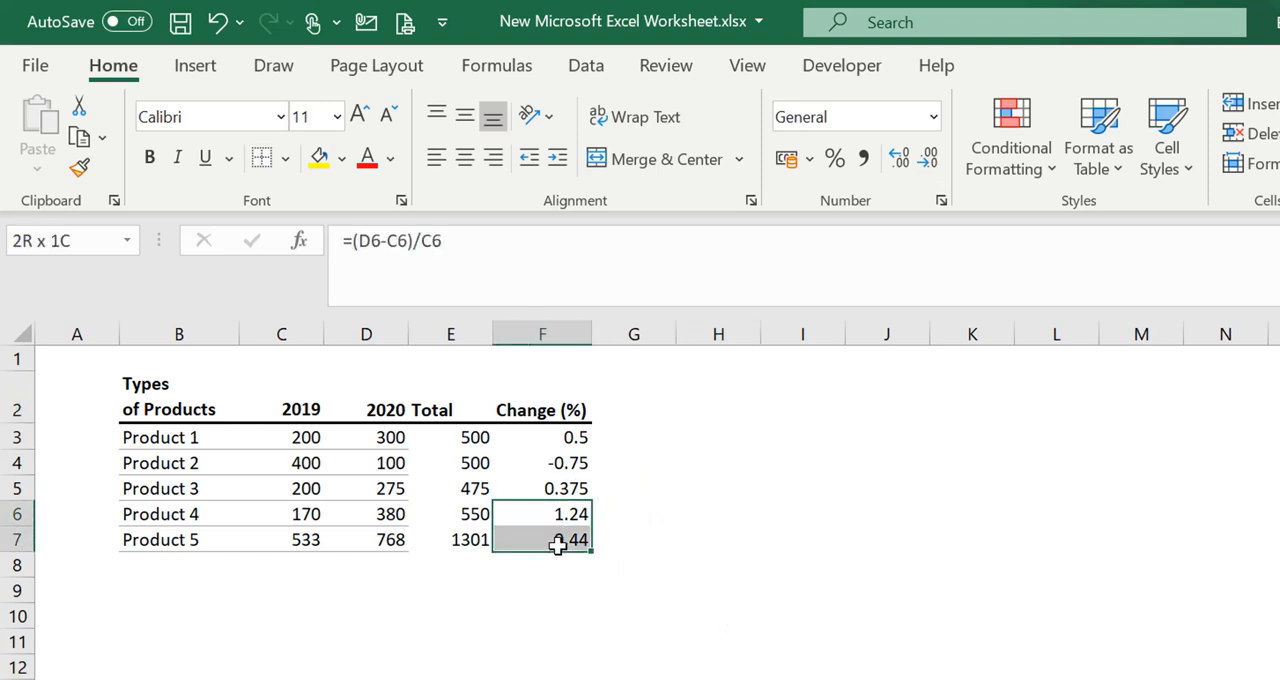
{"action": "left_click", "coordinate": [706, 537]}
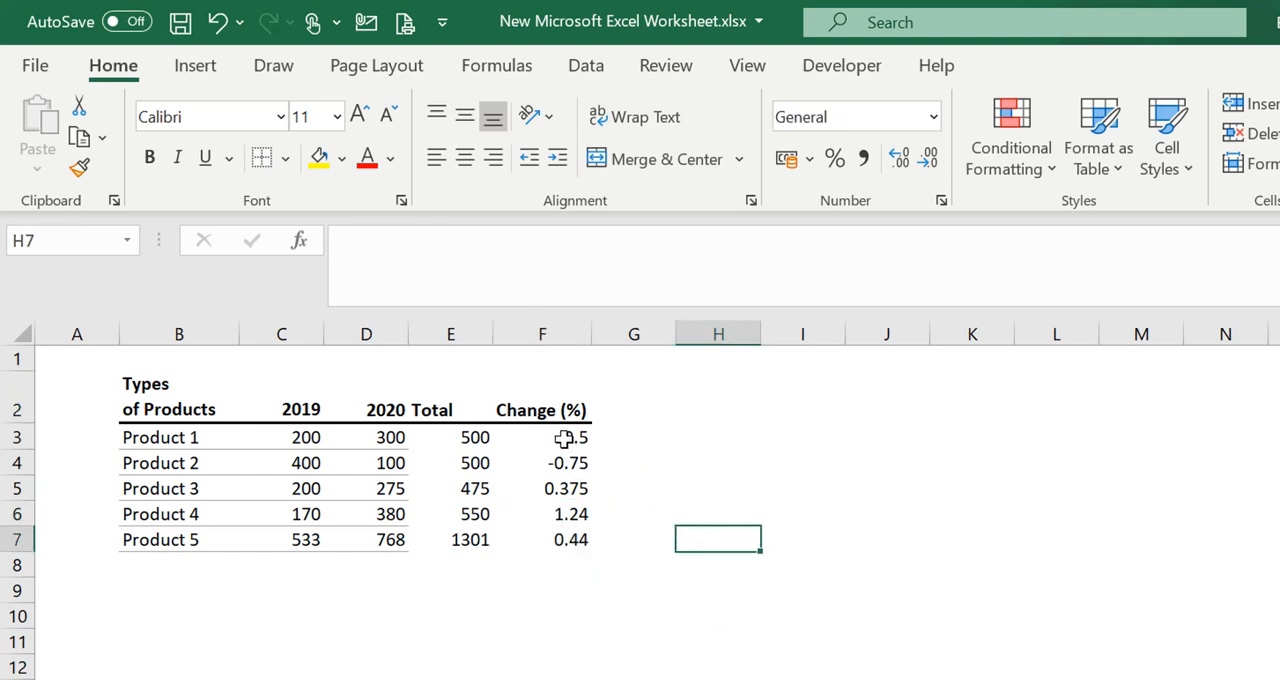
Format the Change (%) values in F3:F7 as percentages with Percent Style
{"action": "left_click_drag", "start_coordinate": [566, 437], "coordinate": [566, 535]}
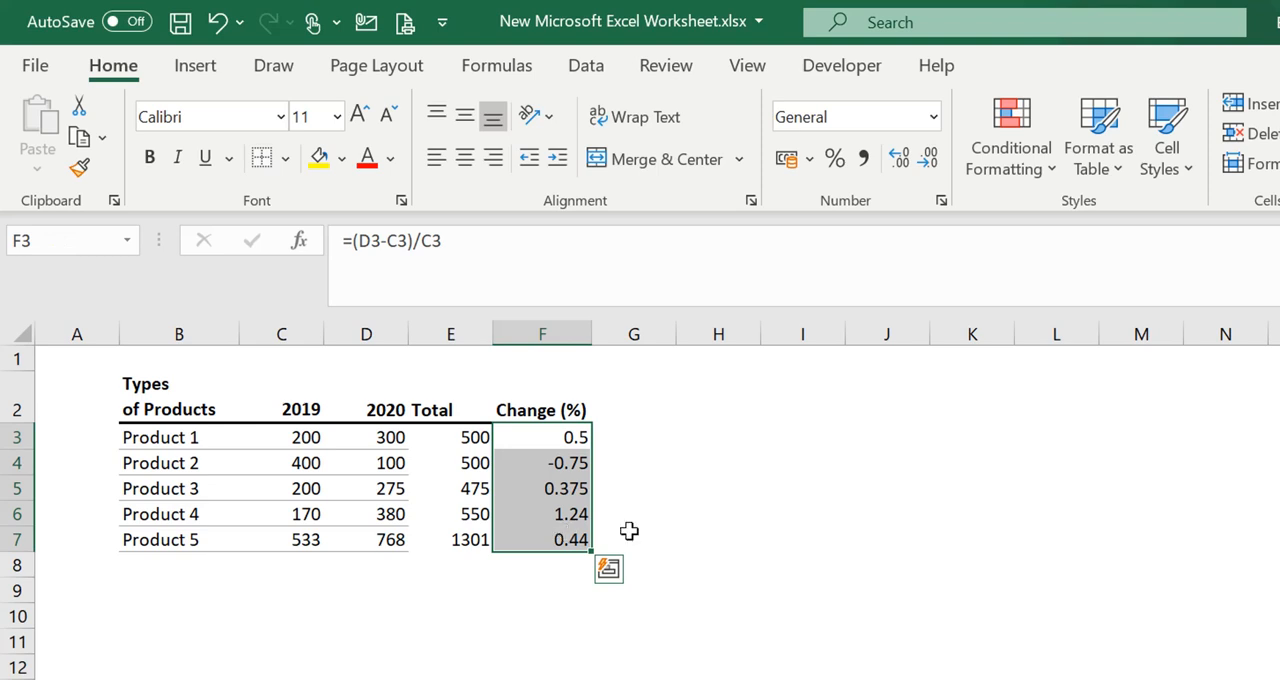
{"action": "left_click", "coordinate": [834, 158]}
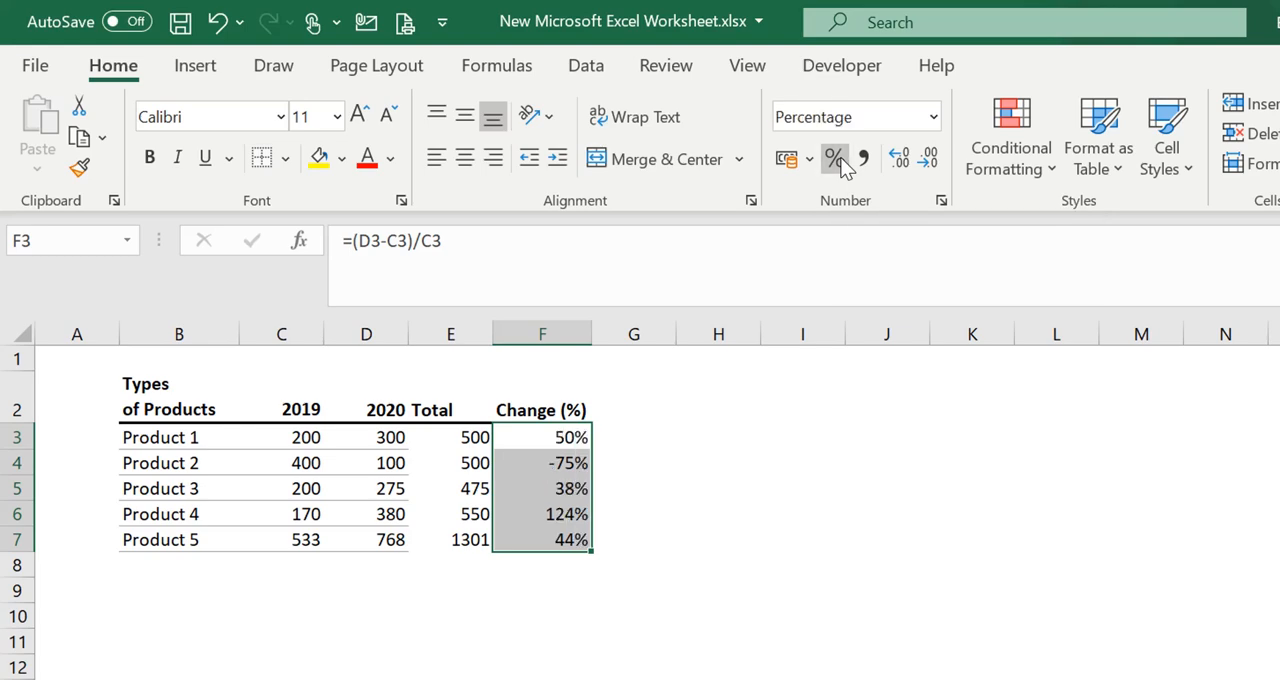
{"action": "left_click", "coordinate": [738, 428]}
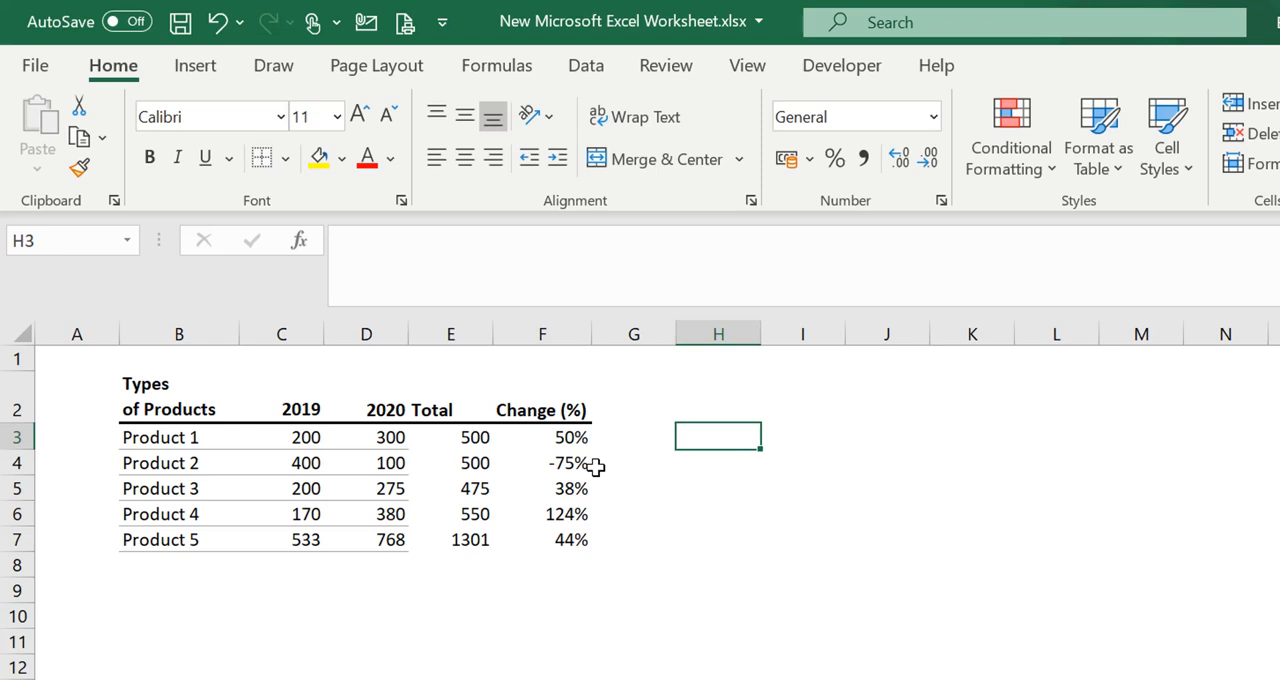
Show the Change (%) values in F3:F7 with two decimal places
{"action": "left_click", "coordinate": [571, 440]}
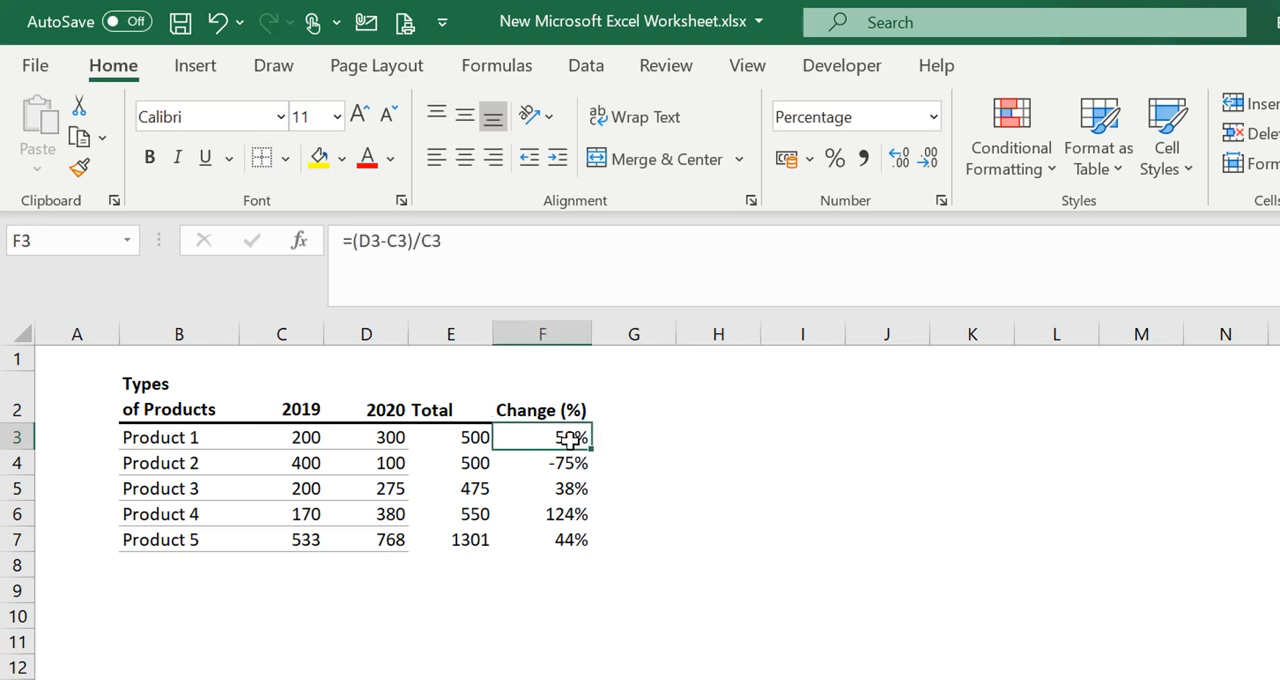
{"action": "left_click_drag", "start_coordinate": [571, 440], "coordinate": [571, 537]}
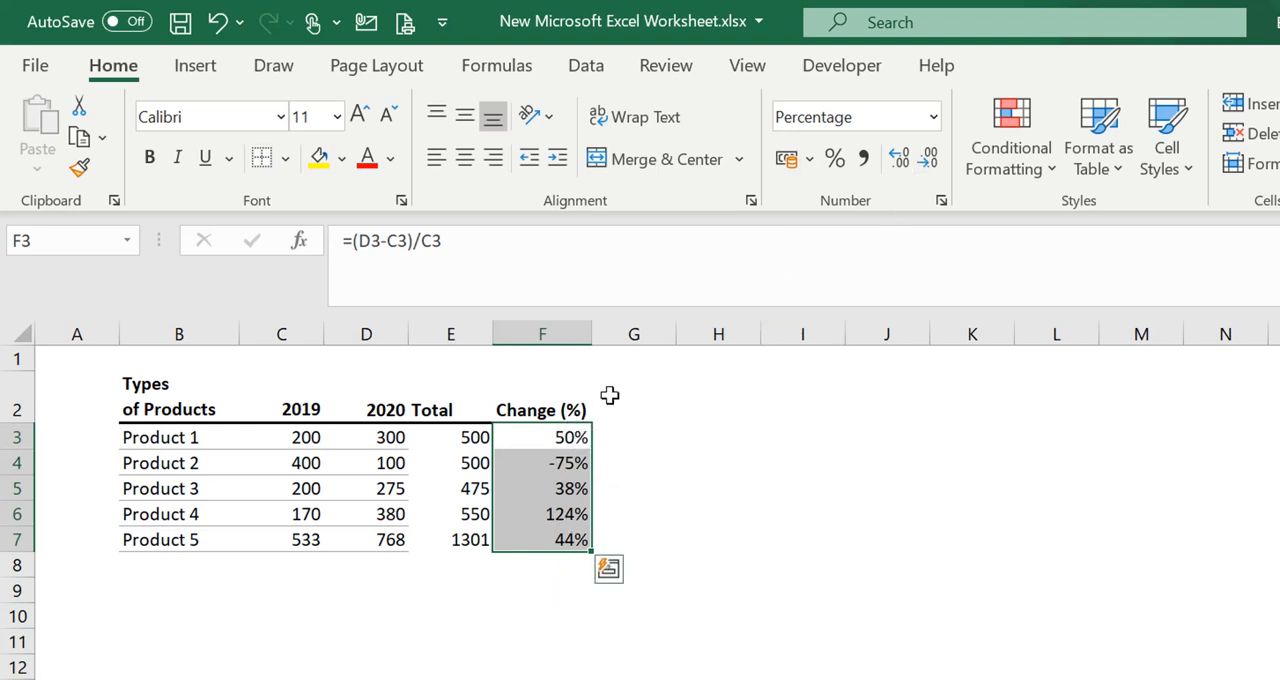
{"action": "left_click", "coordinate": [905, 159]}
{"action": "left_click", "coordinate": [905, 159]}
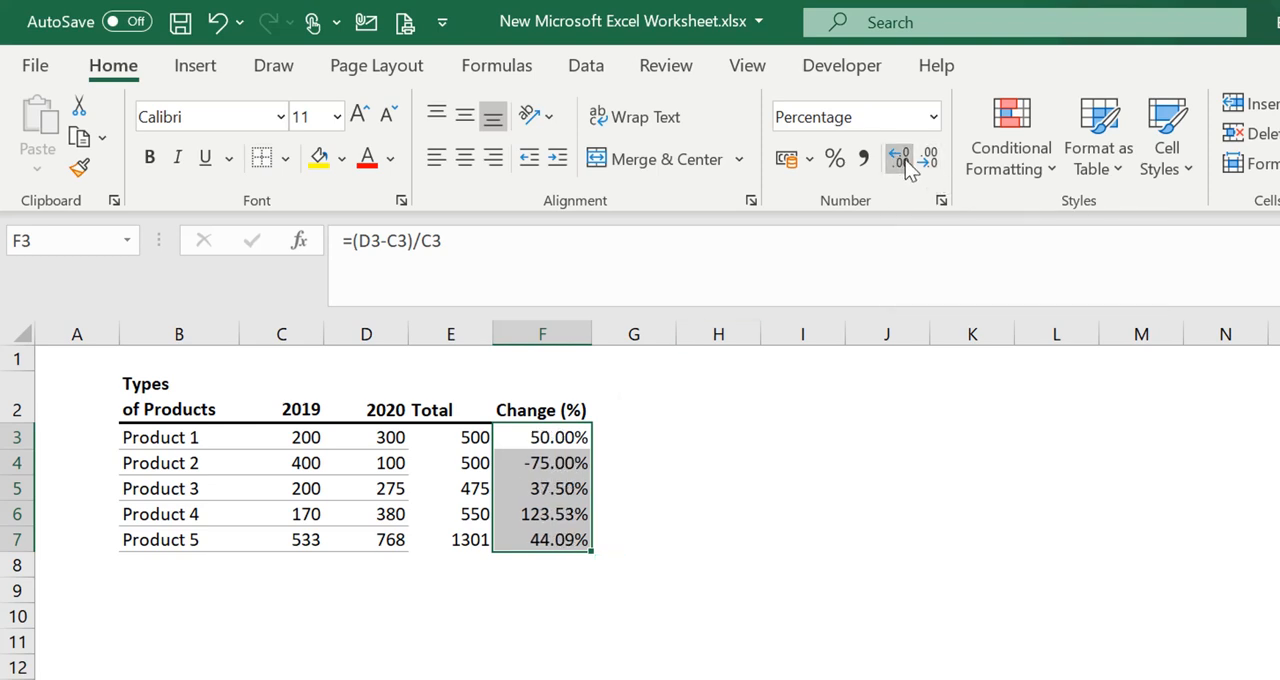
{"action": "left_click", "coordinate": [739, 479]}
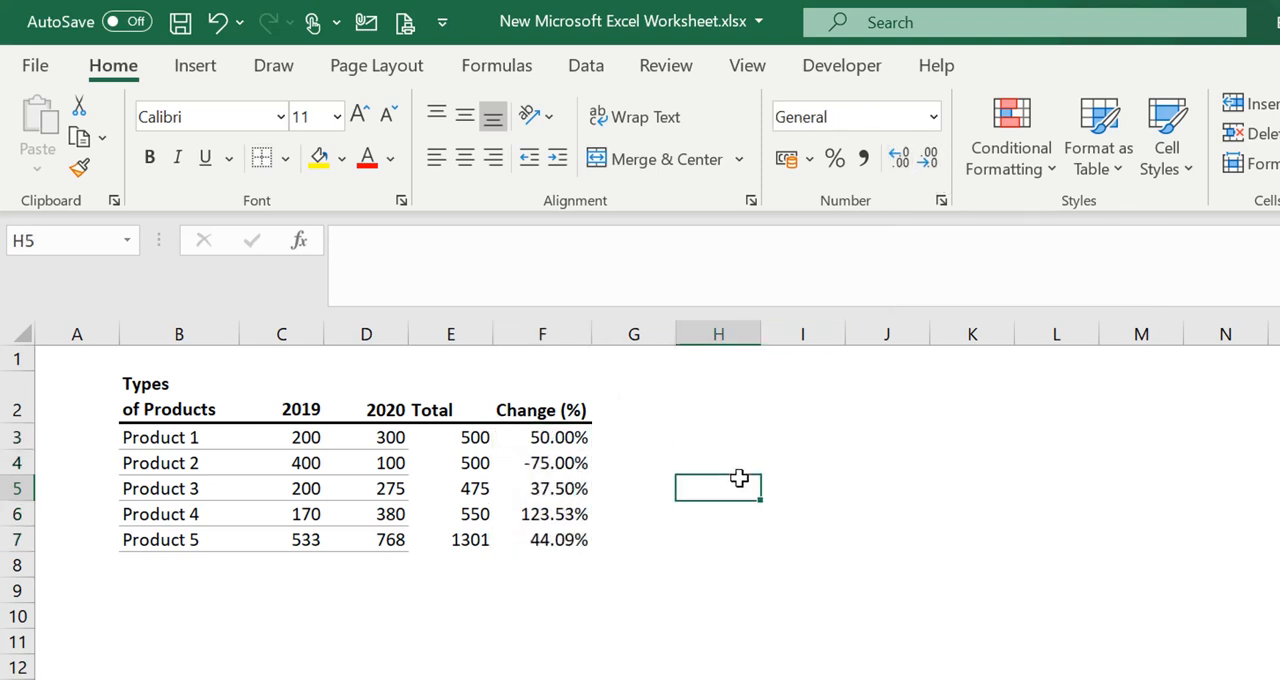
{"action": "left_click", "coordinate": [562, 632]}
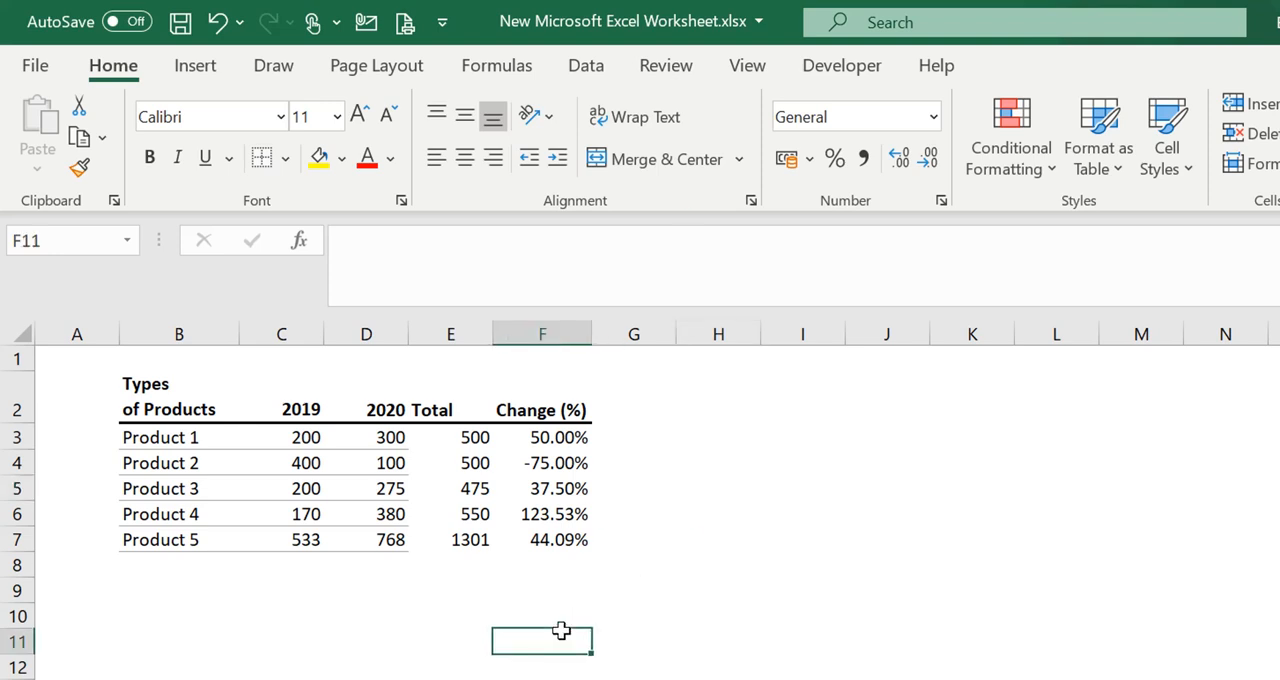
{"action": "left_click", "coordinate": [306, 539]}
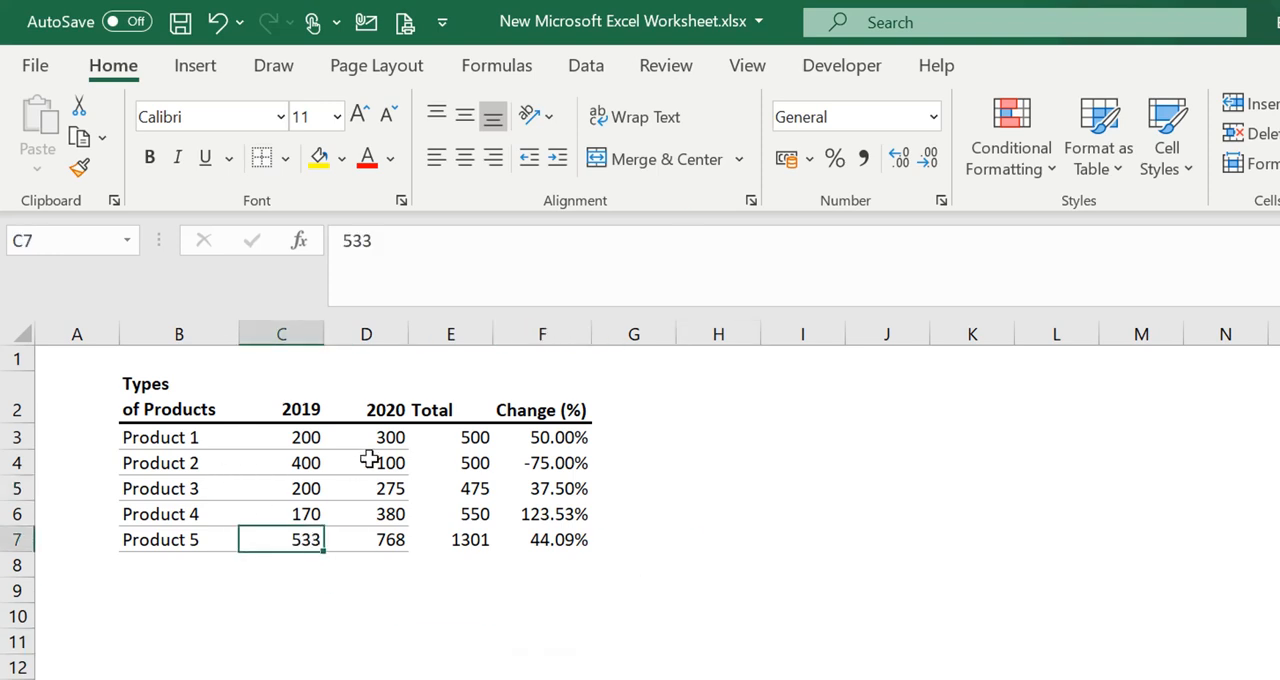
{"action": "left_click", "coordinate": [306, 442]}
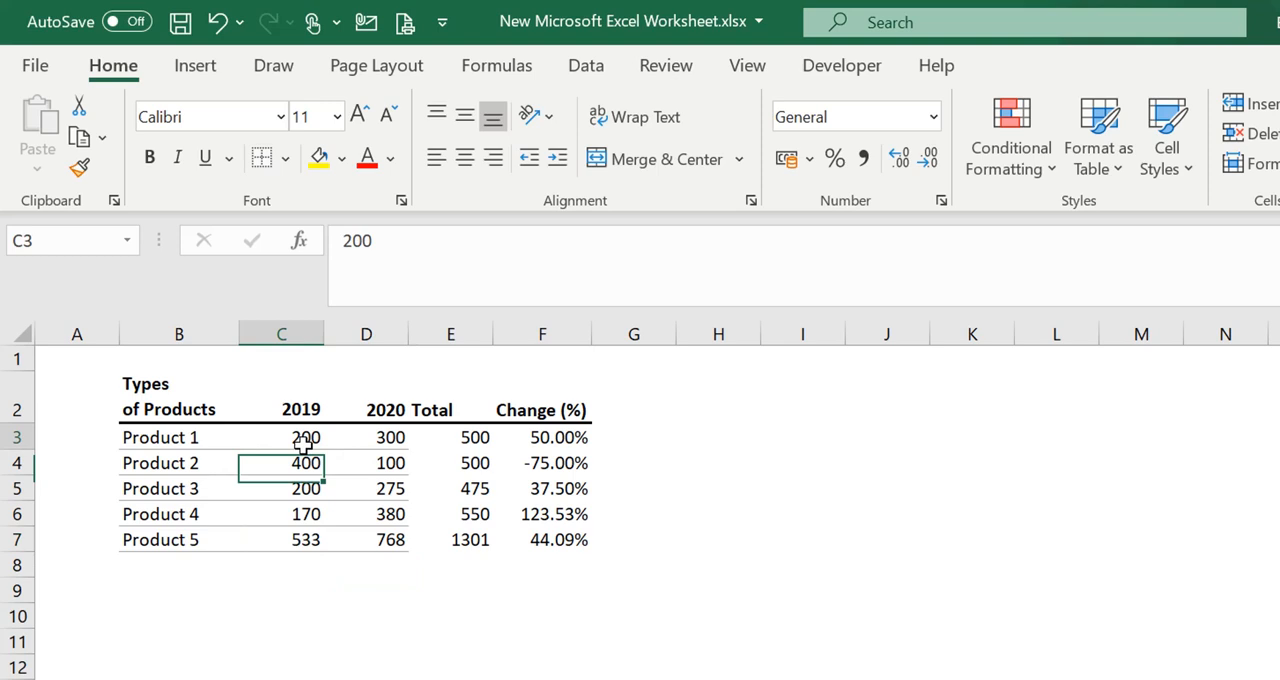
{"action": "left_click", "coordinate": [222, 445]}
{"action": "left_click", "coordinate": [318, 460]}
{"action": "left_click", "coordinate": [378, 480]}
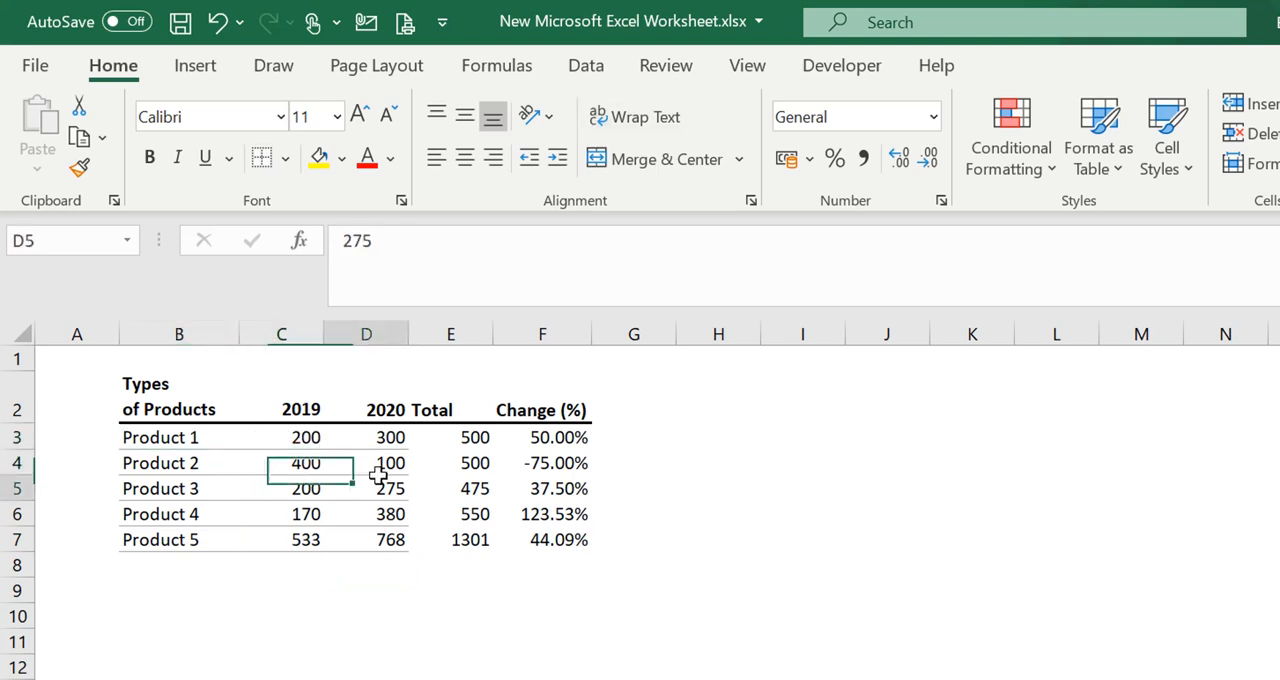
{"action": "left_click", "coordinate": [497, 488]}
Copy the formatting of D3 with Format Painter onto the Total and Change (%) cells E3:F7
{"action": "left_click_drag", "start_coordinate": [485, 440], "coordinate": [530, 448]}
{"action": "left_click", "coordinate": [307, 489]}
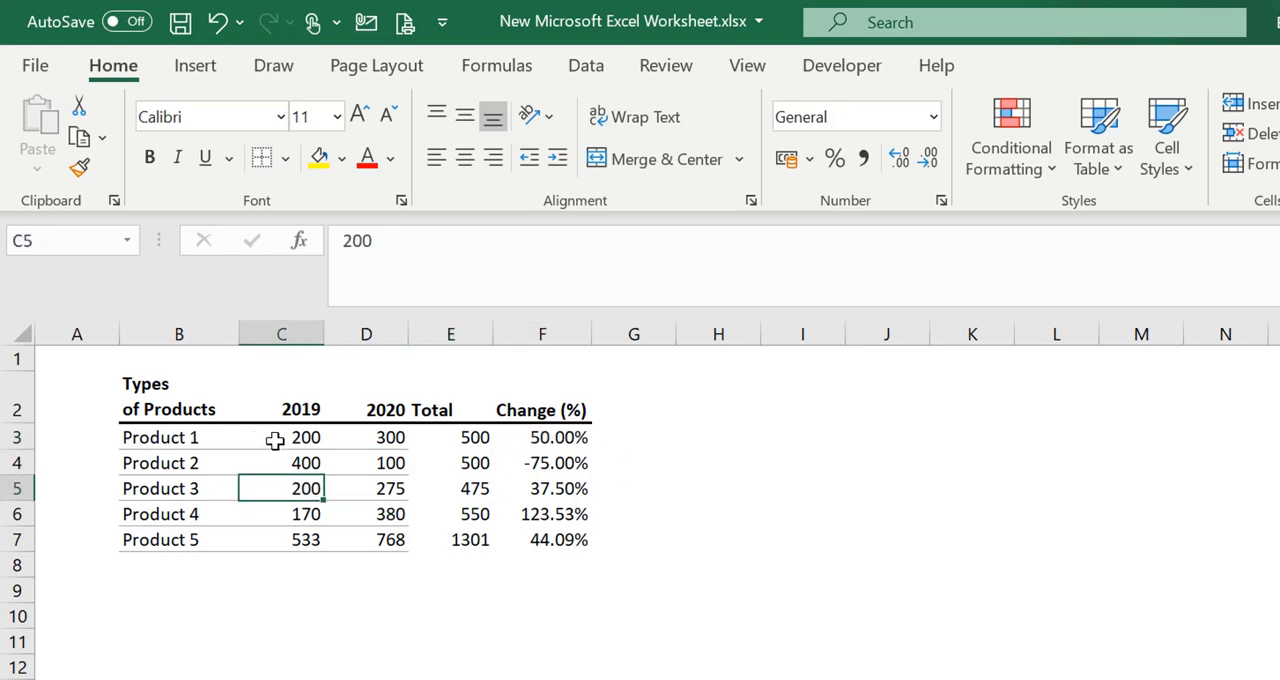
{"action": "left_click", "coordinate": [80, 168]}
{"action": "mouse_move", "coordinate": [462, 432]}
{"action": "left_mouse_down"}
{"action": "mouse_move", "coordinate": [483, 509]}
{"action": "mouse_move", "coordinate": [571, 526]}
{"action": "mouse_move", "coordinate": [563, 538]}
{"action": "left_mouse_up"}
{"action": "left_click", "coordinate": [718, 562]}
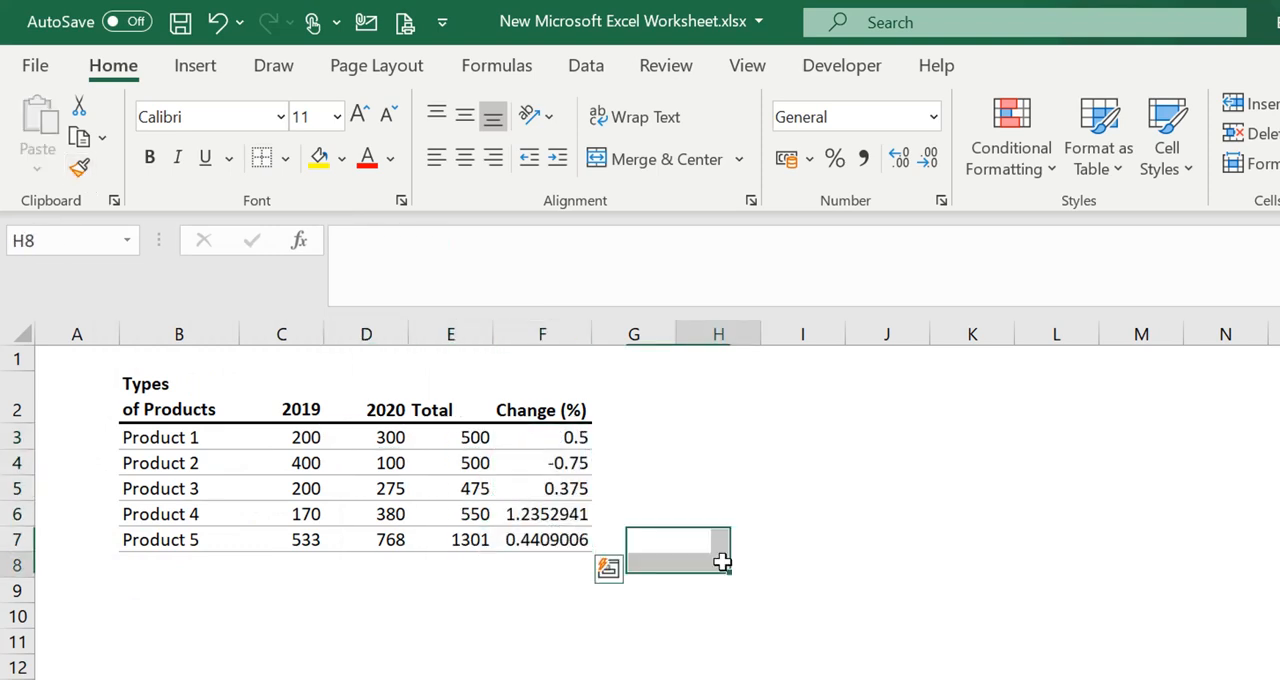
{"action": "left_click", "coordinate": [394, 556]}
{"action": "left_click", "coordinate": [265, 580]}
{"action": "left_click", "coordinate": [525, 562]}
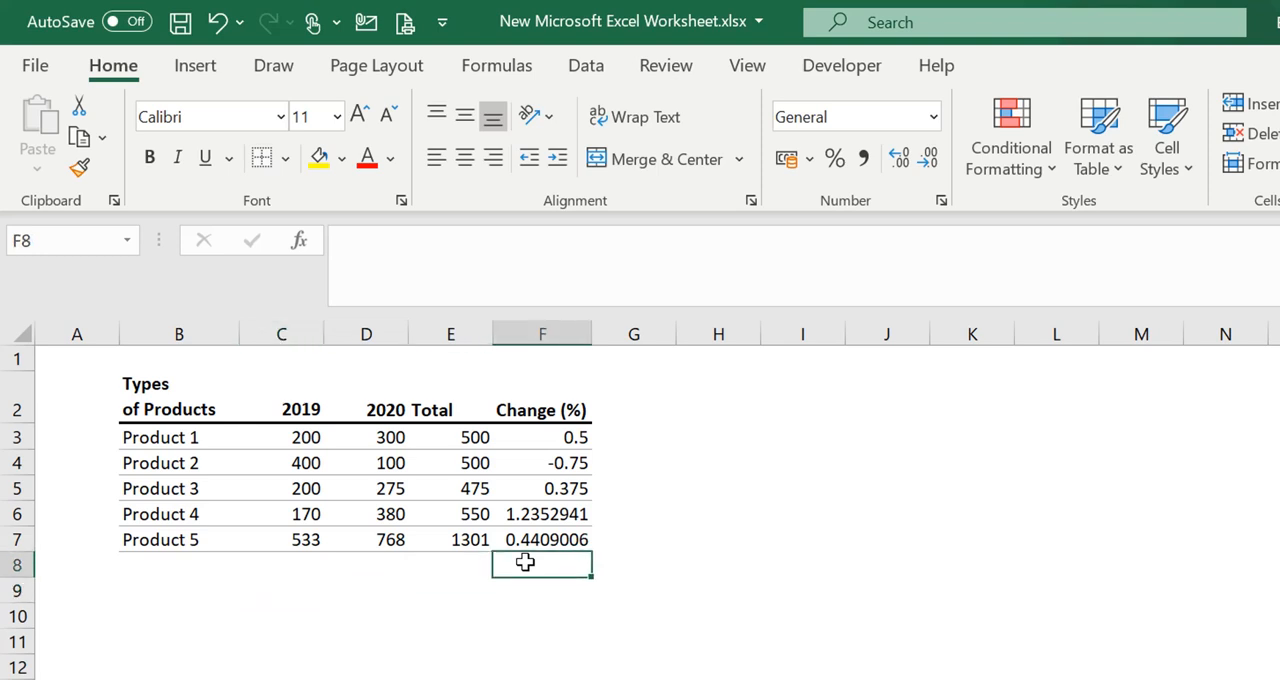
Format the Change (%) values in F3:F7 as percentages with two decimal places
{"action": "left_click_drag", "start_coordinate": [545, 440], "coordinate": [538, 535]}
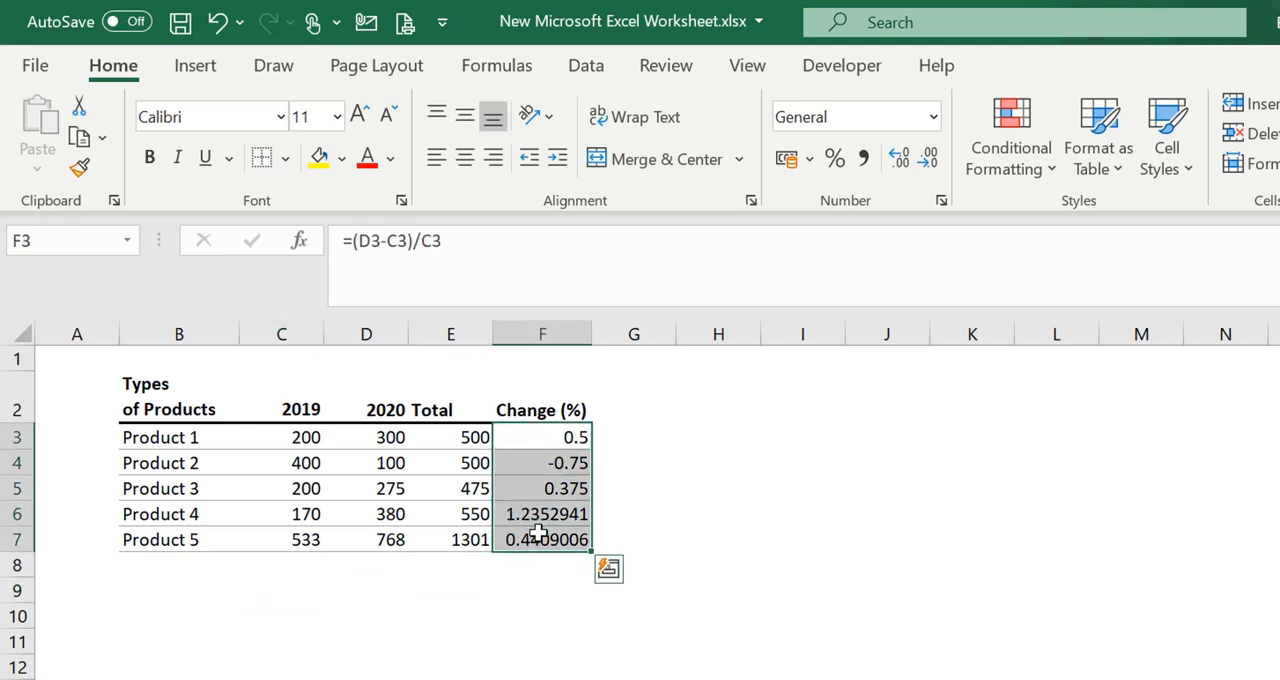
{"action": "left_click", "coordinate": [836, 160]}
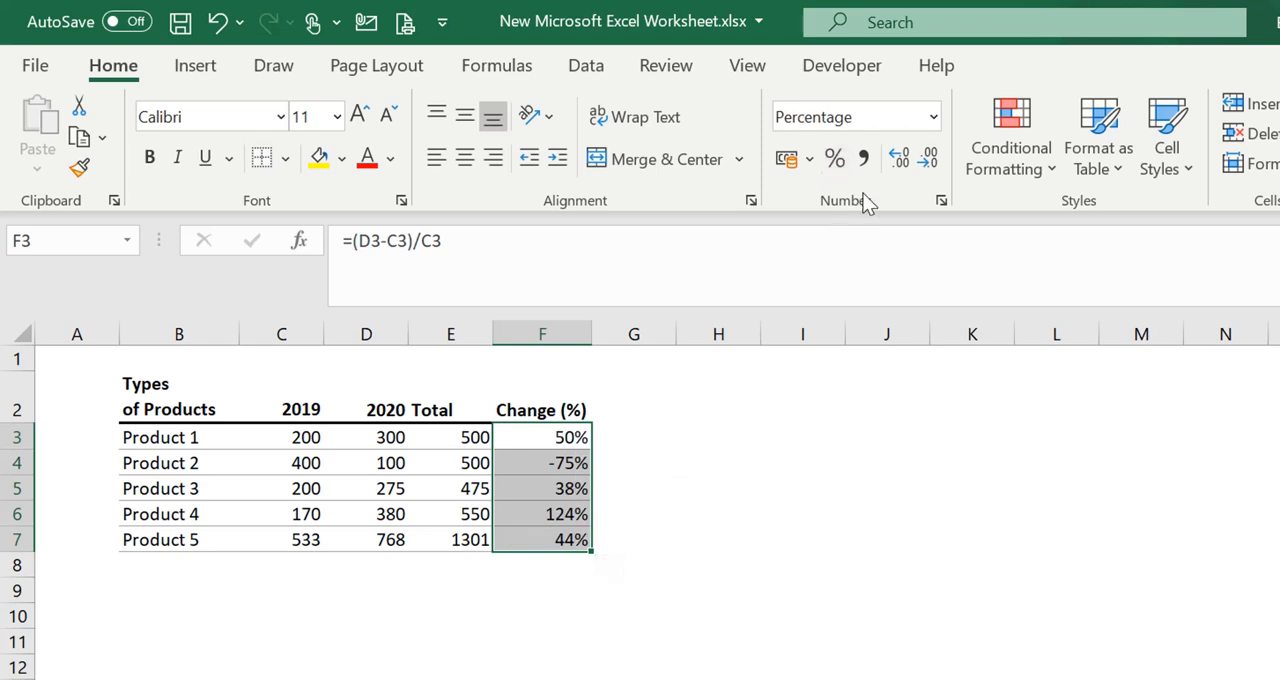
{"action": "double_click", "coordinate": [899, 160]}
{"action": "left_click", "coordinate": [738, 432]}
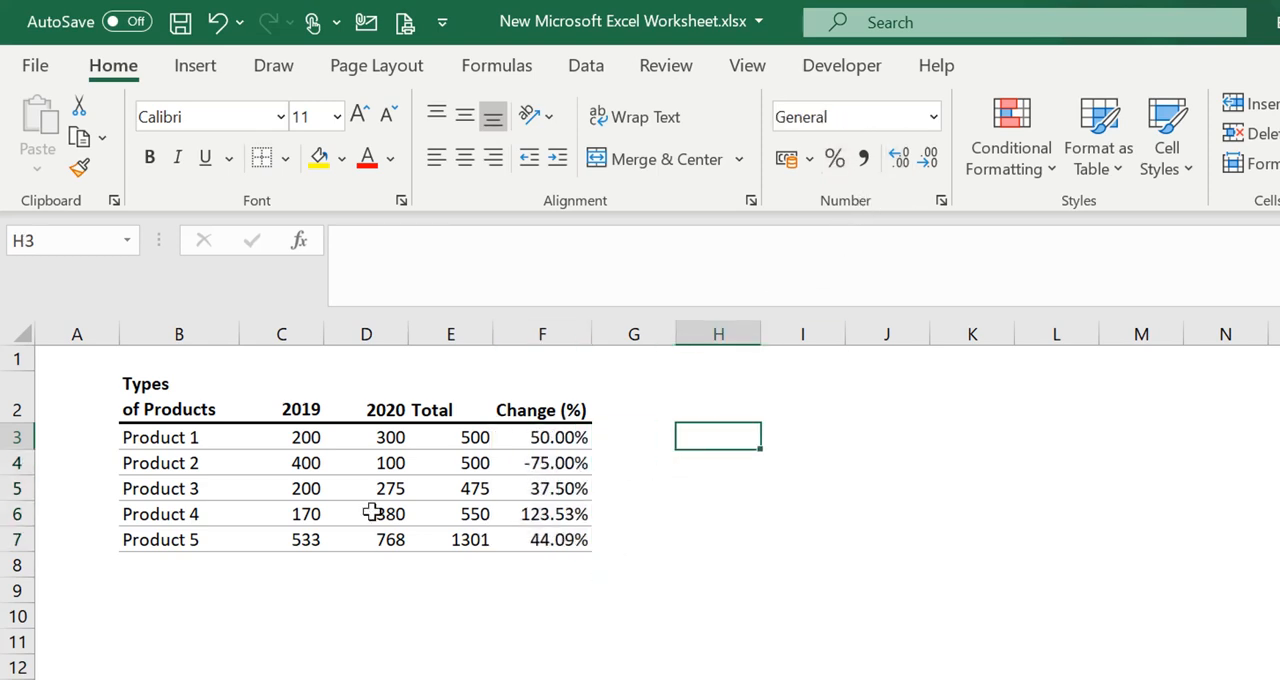
Examine the number formats applied to E3 and F3 and look through the number formats available for F3
{"action": "left_click", "coordinate": [329, 481]}
{"action": "left_click", "coordinate": [415, 470]}
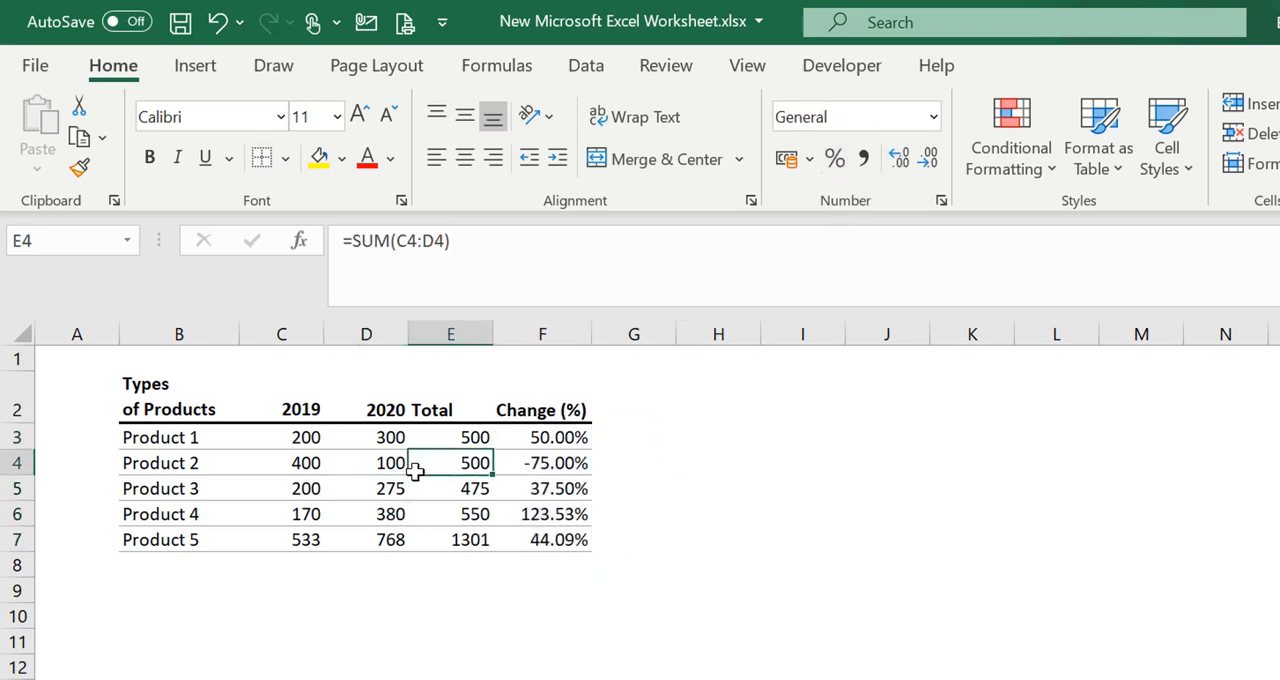
{"action": "left_click", "coordinate": [480, 437]}
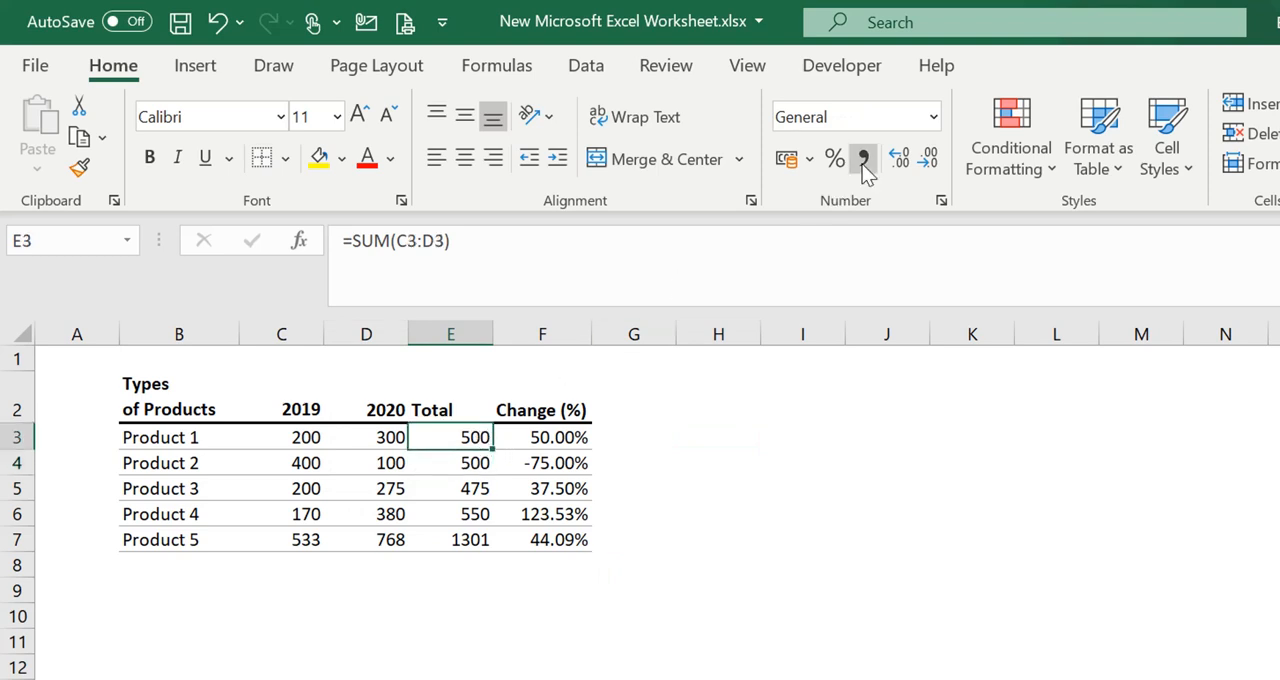
{"action": "left_click", "coordinate": [852, 116]}
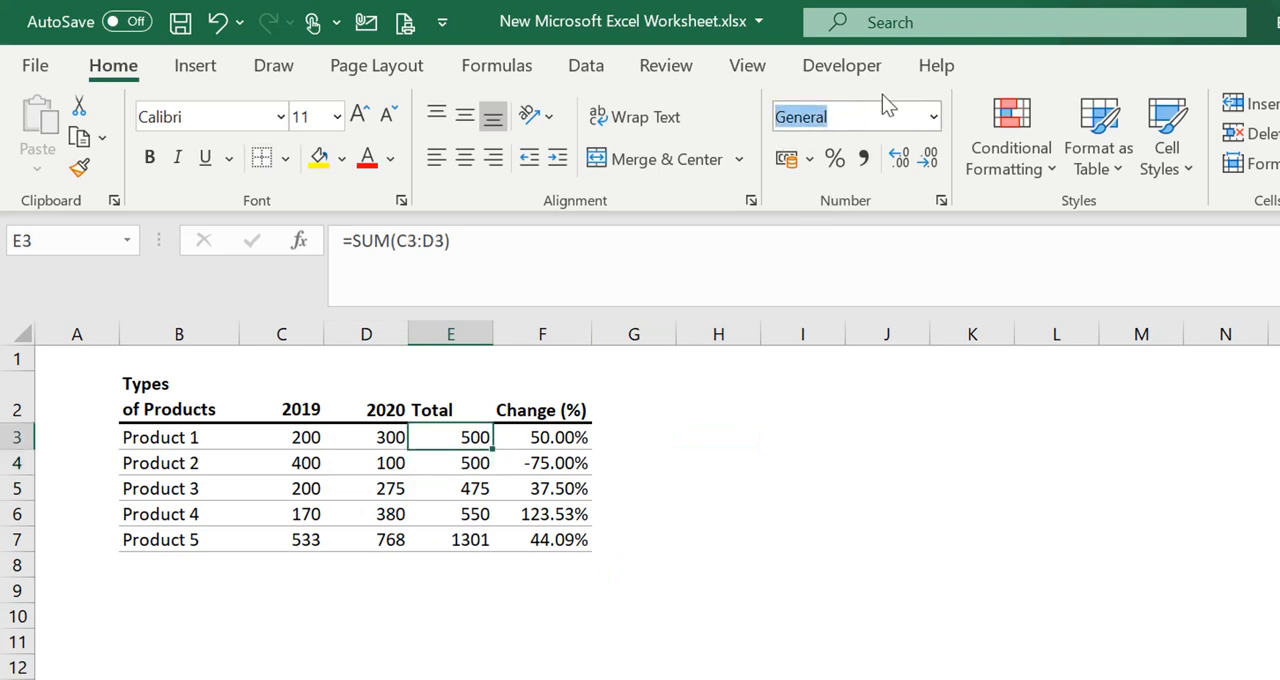
{"action": "left_click", "coordinate": [574, 438]}
{"action": "left_click", "coordinate": [458, 437]}
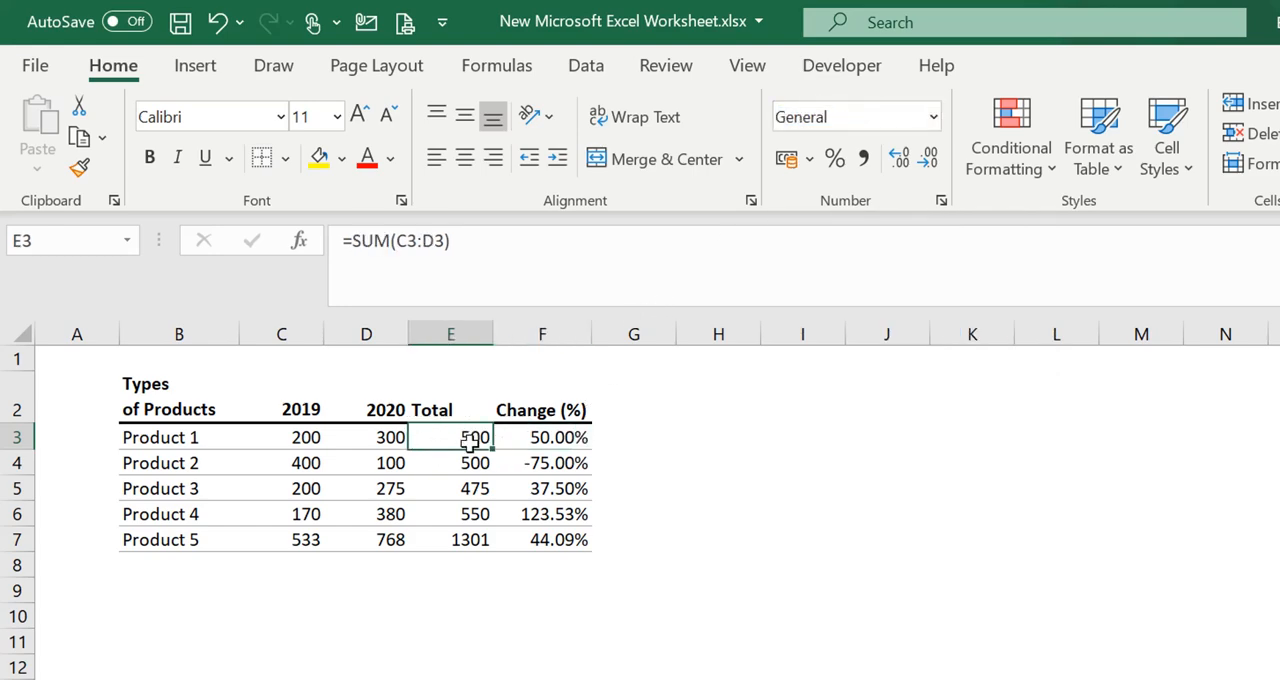
{"action": "left_click", "coordinate": [566, 440]}
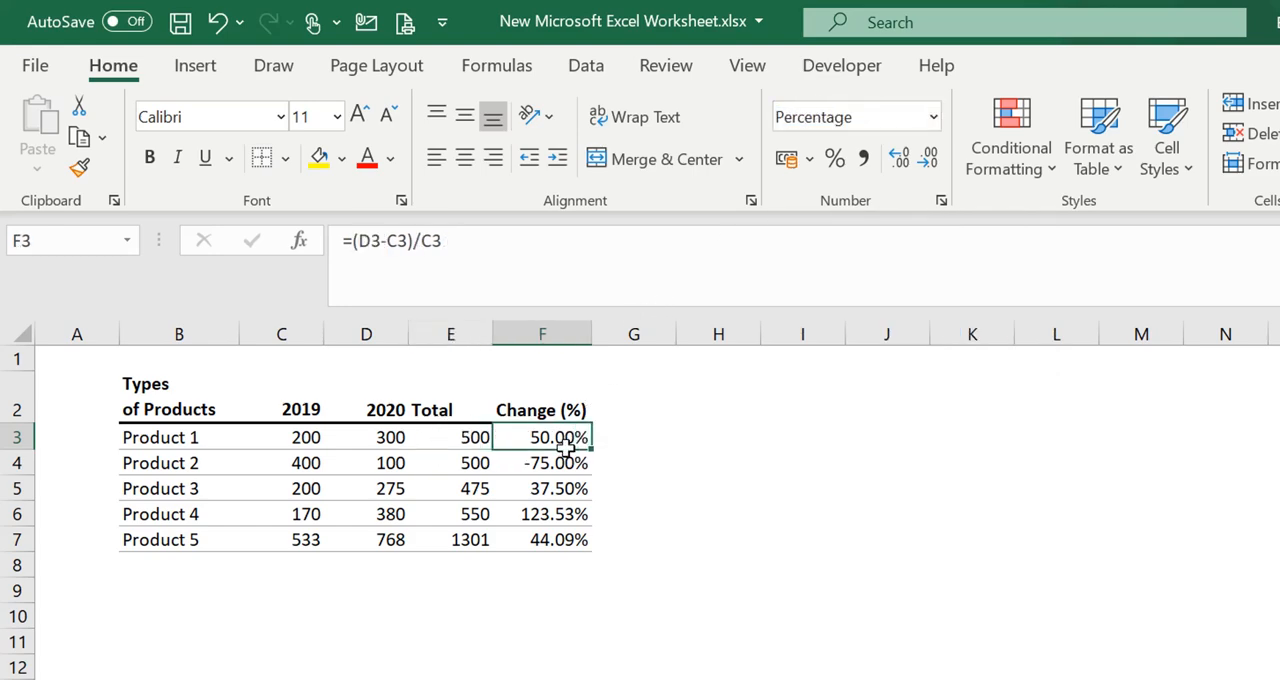
{"action": "left_click", "coordinate": [933, 117]}
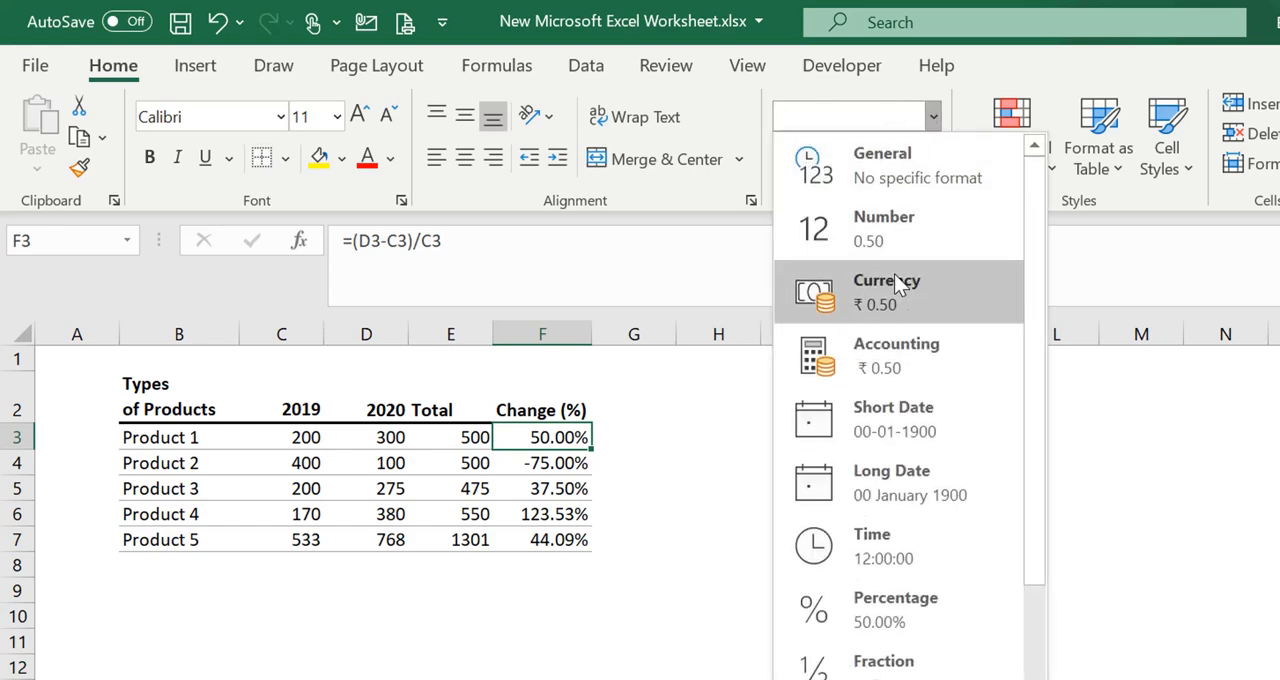
{"action": "left_click_drag", "start_coordinate": [1033, 410], "coordinate": [1037, 295]}
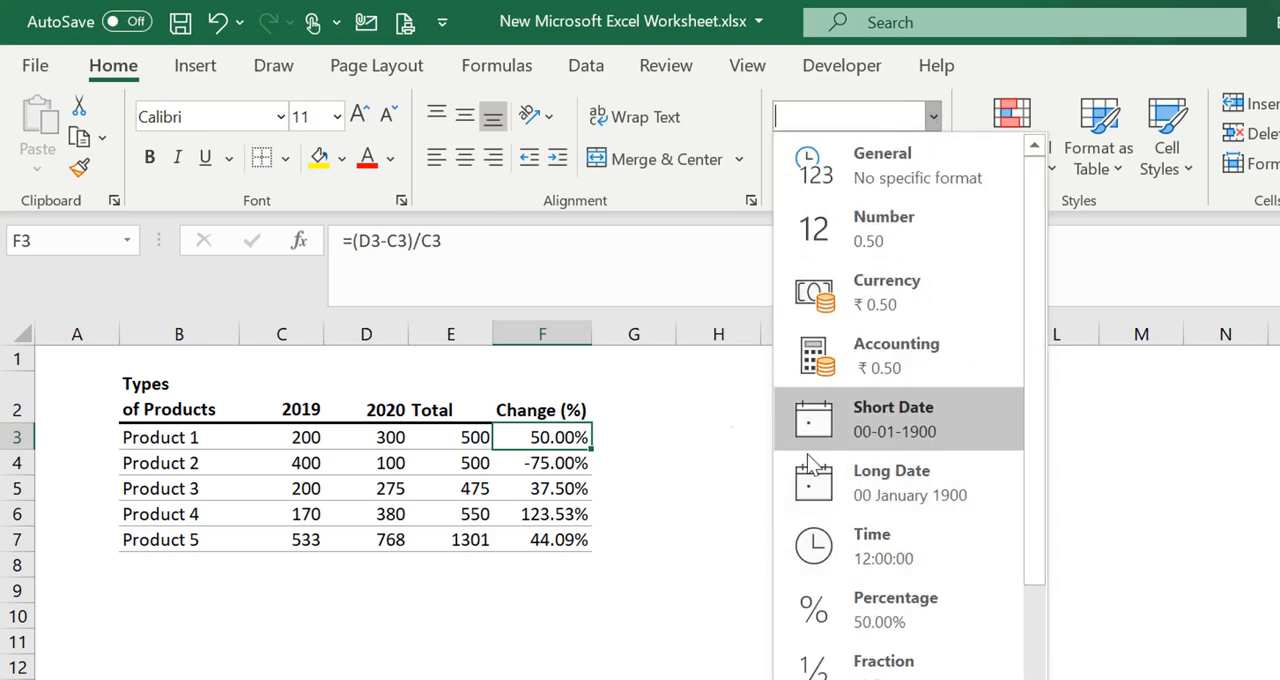
{"action": "left_click", "coordinate": [609, 446]}
{"action": "left_click", "coordinate": [706, 507]}
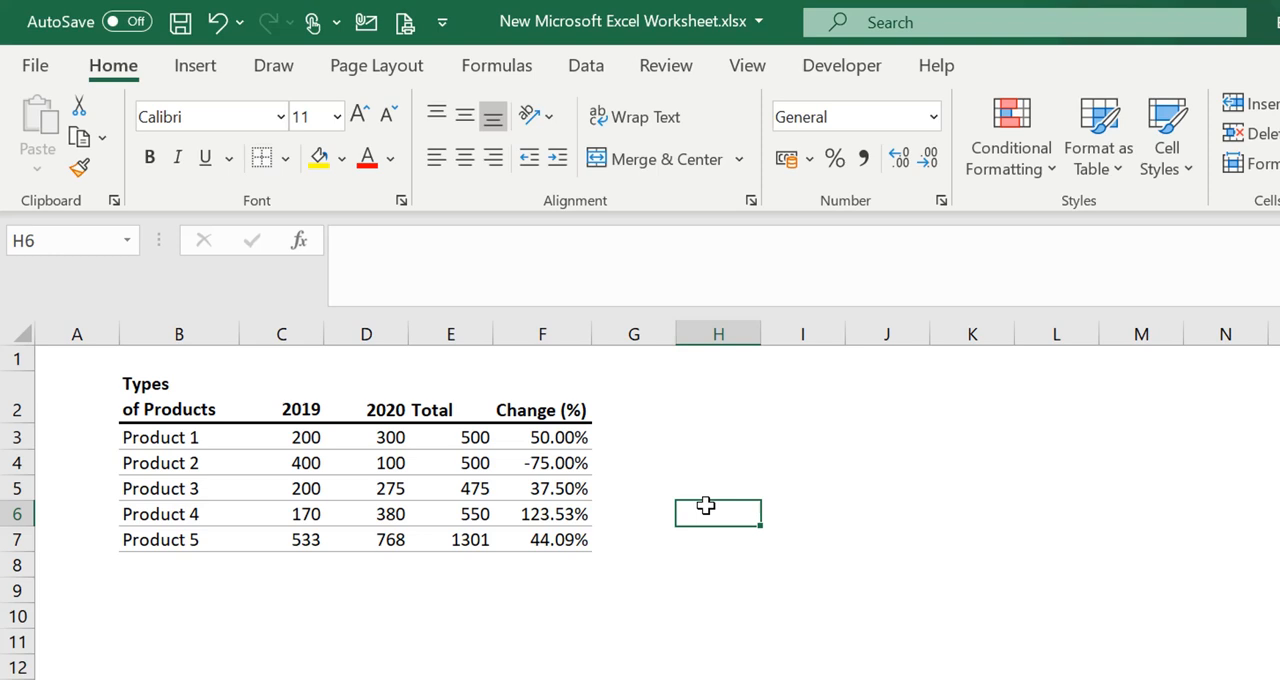
Apply the ₹ English (India) accounting format to the 2019, 2020 and Total amounts in C3:E7
{"action": "left_click", "coordinate": [456, 562]}
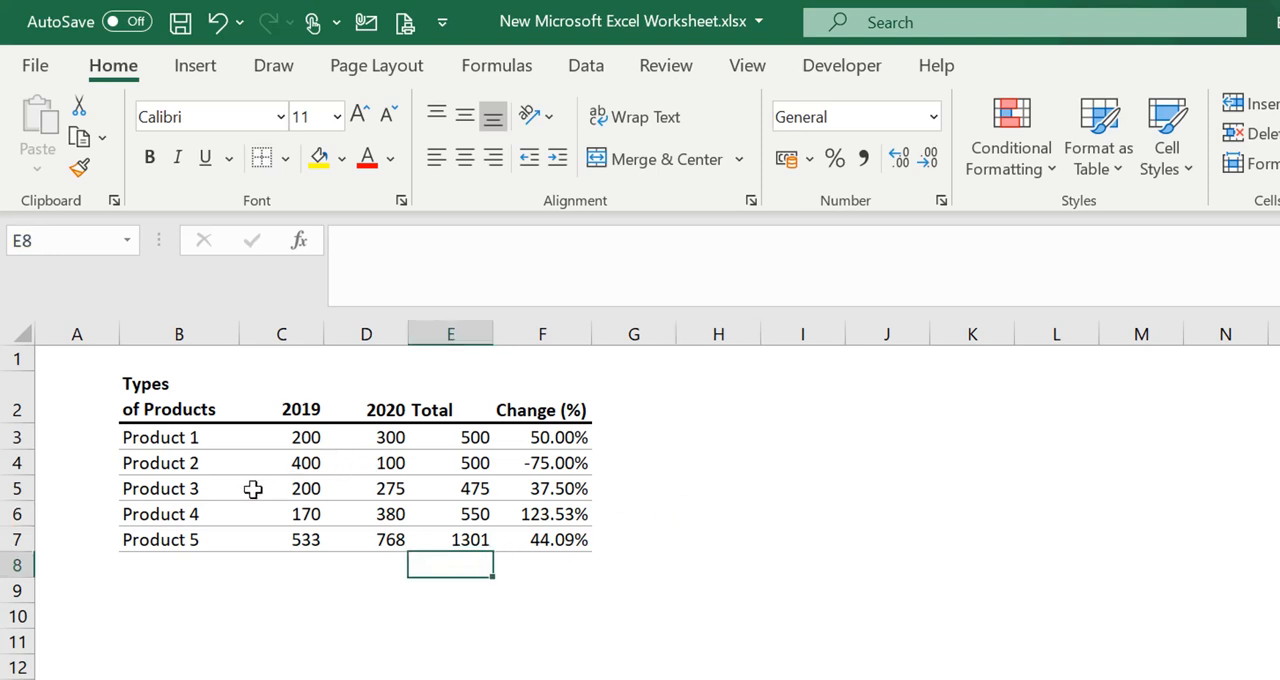
{"action": "left_click_drag", "start_coordinate": [286, 437], "coordinate": [451, 540]}
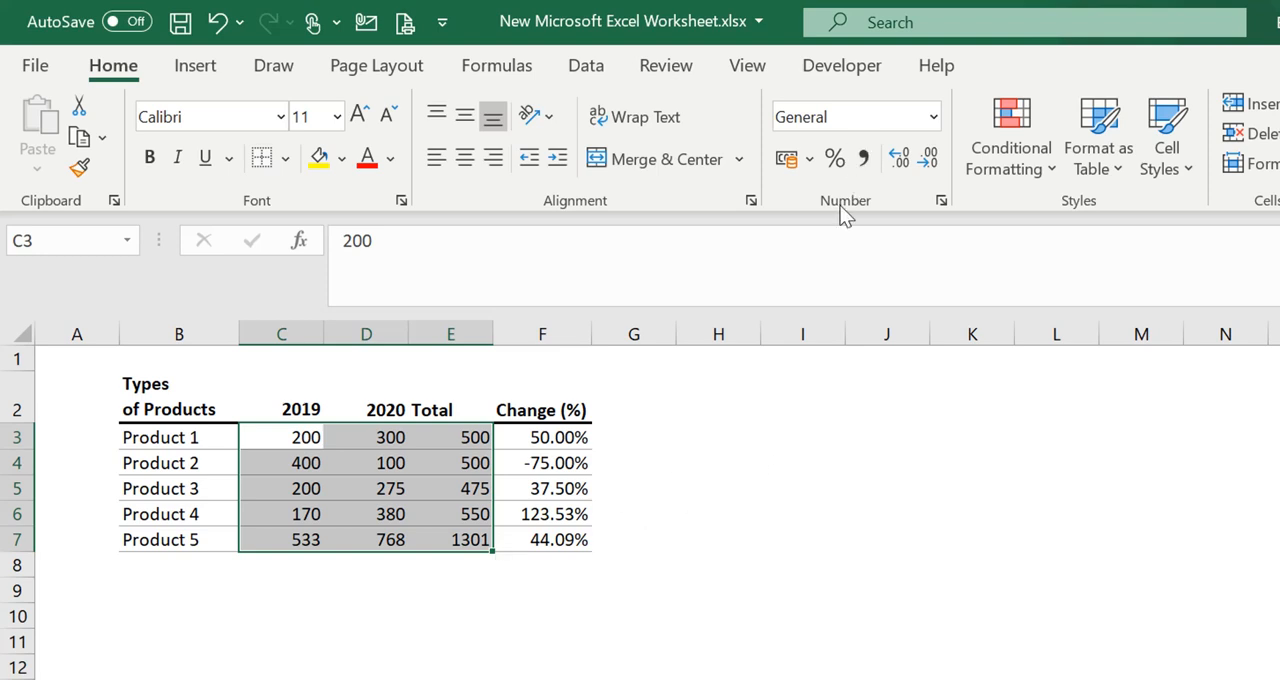
{"action": "left_click", "coordinate": [810, 160]}
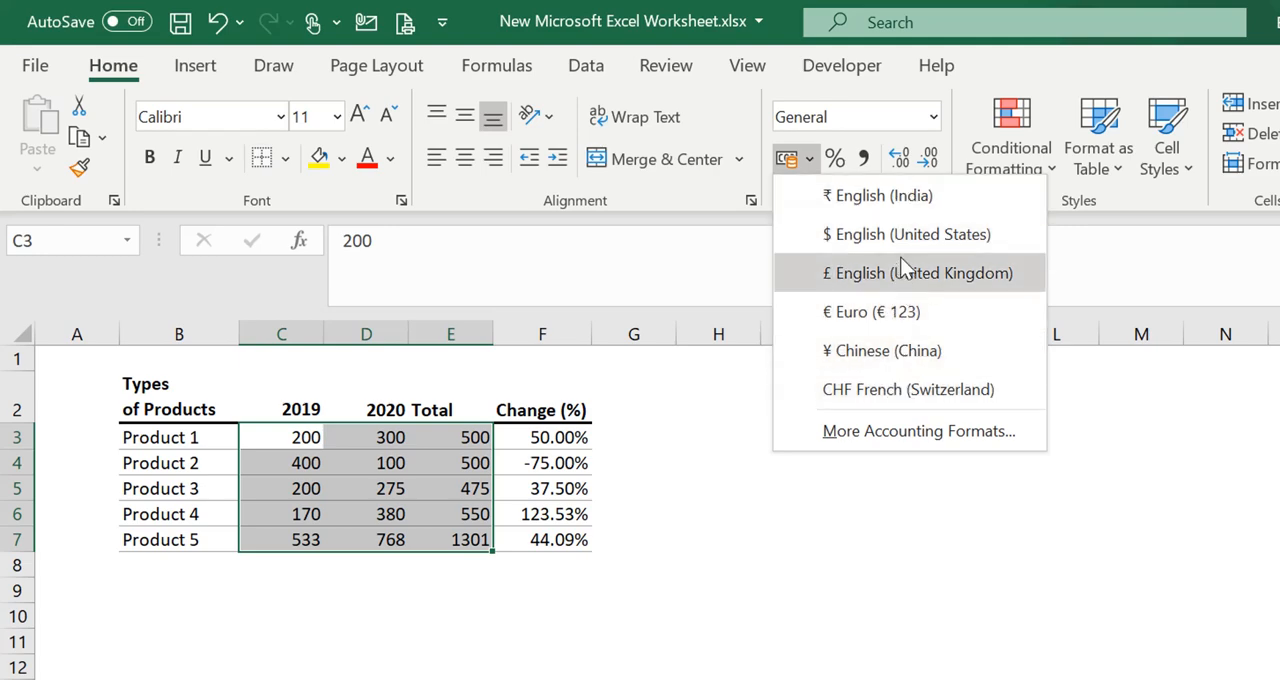
{"action": "left_click", "coordinate": [861, 197]}
{"action": "left_click", "coordinate": [714, 517]}
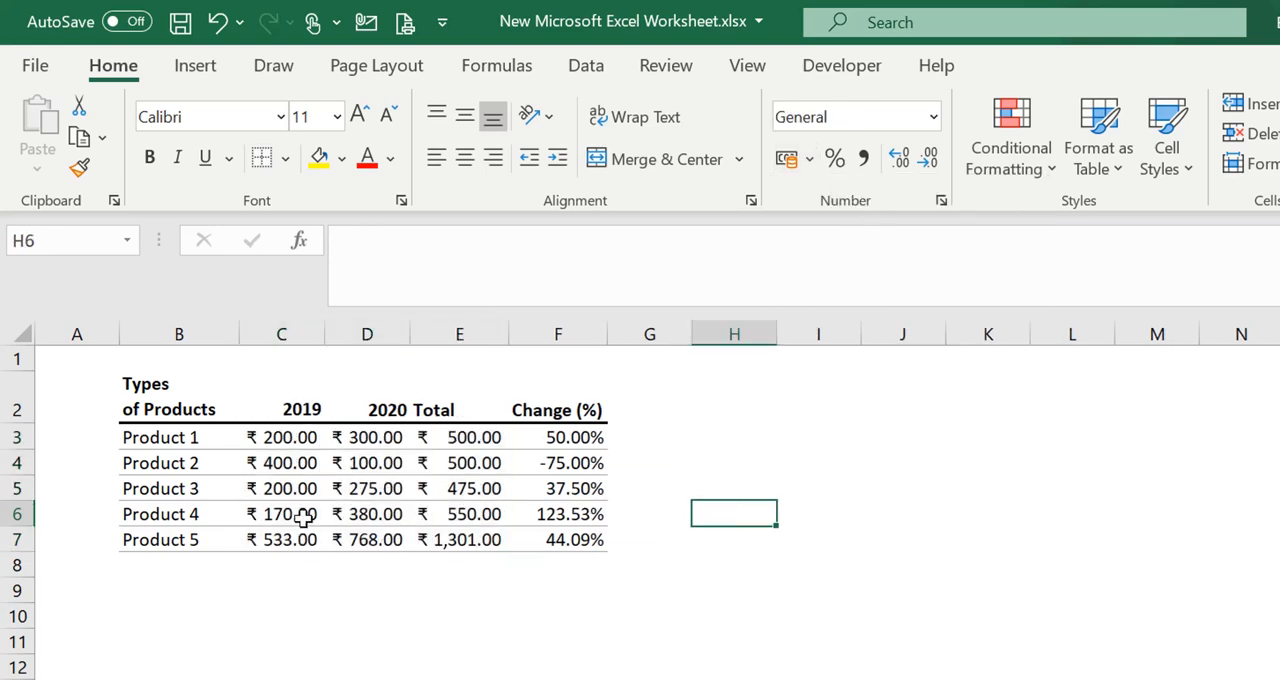
Remove the decimal places from the rupee amounts in C3:E7
{"action": "left_click_drag", "start_coordinate": [285, 440], "coordinate": [434, 537]}
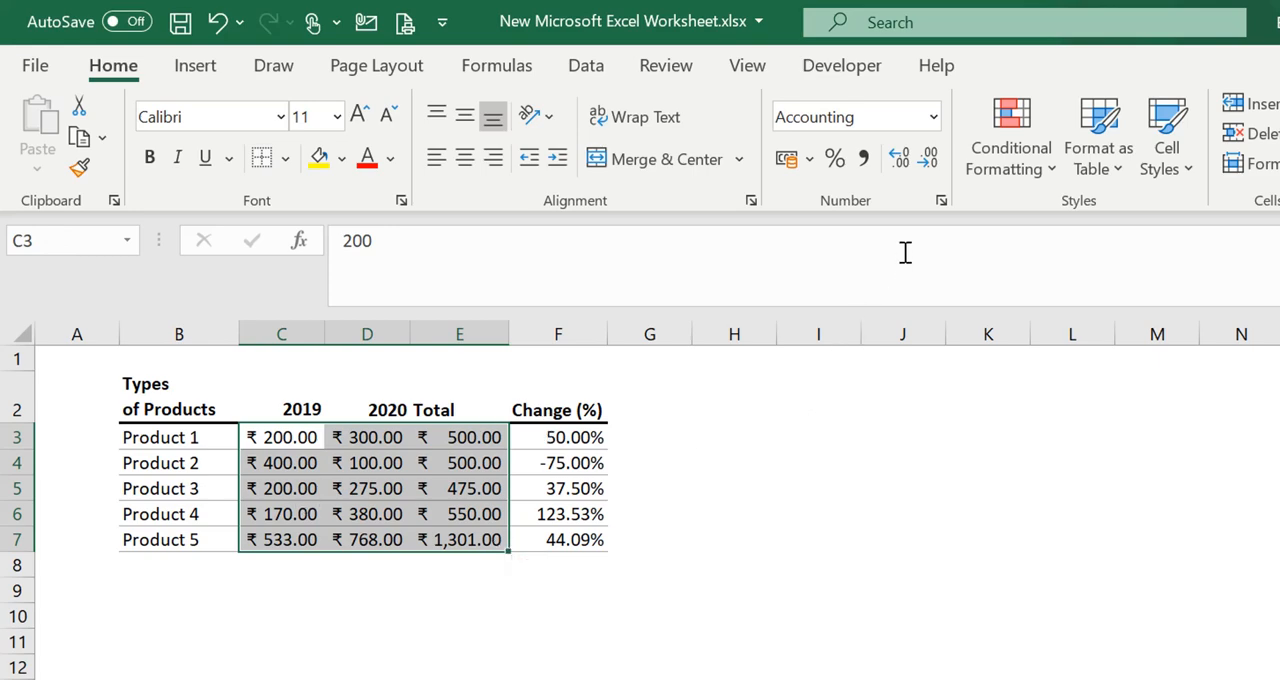
{"action": "left_click", "coordinate": [934, 164]}
{"action": "left_click", "coordinate": [934, 164]}
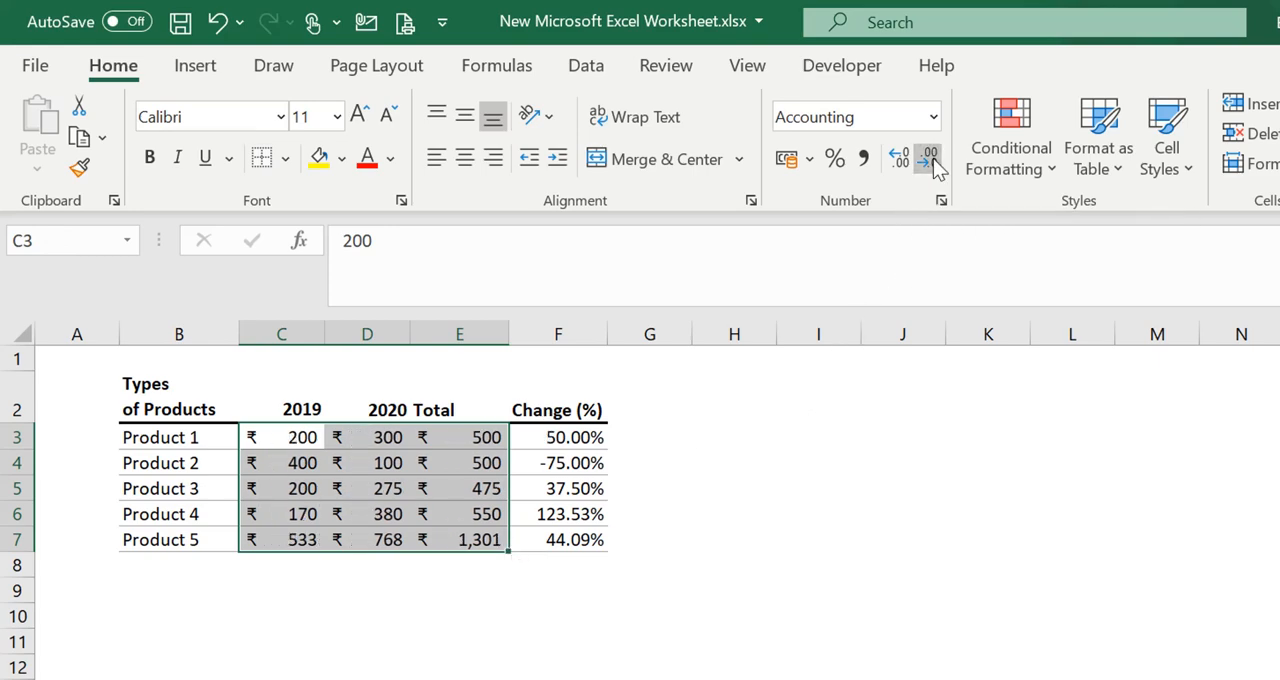
{"action": "left_click", "coordinate": [840, 482]}
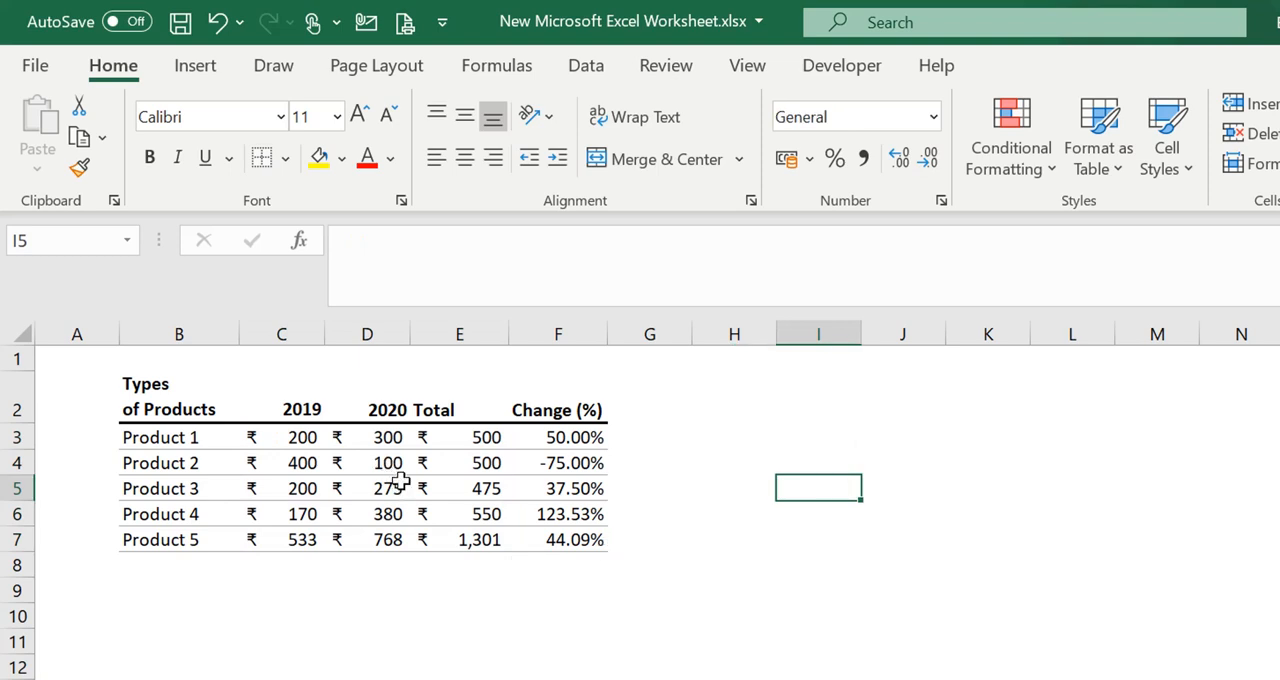
{"action": "left_click_drag", "start_coordinate": [306, 445], "coordinate": [457, 543]}
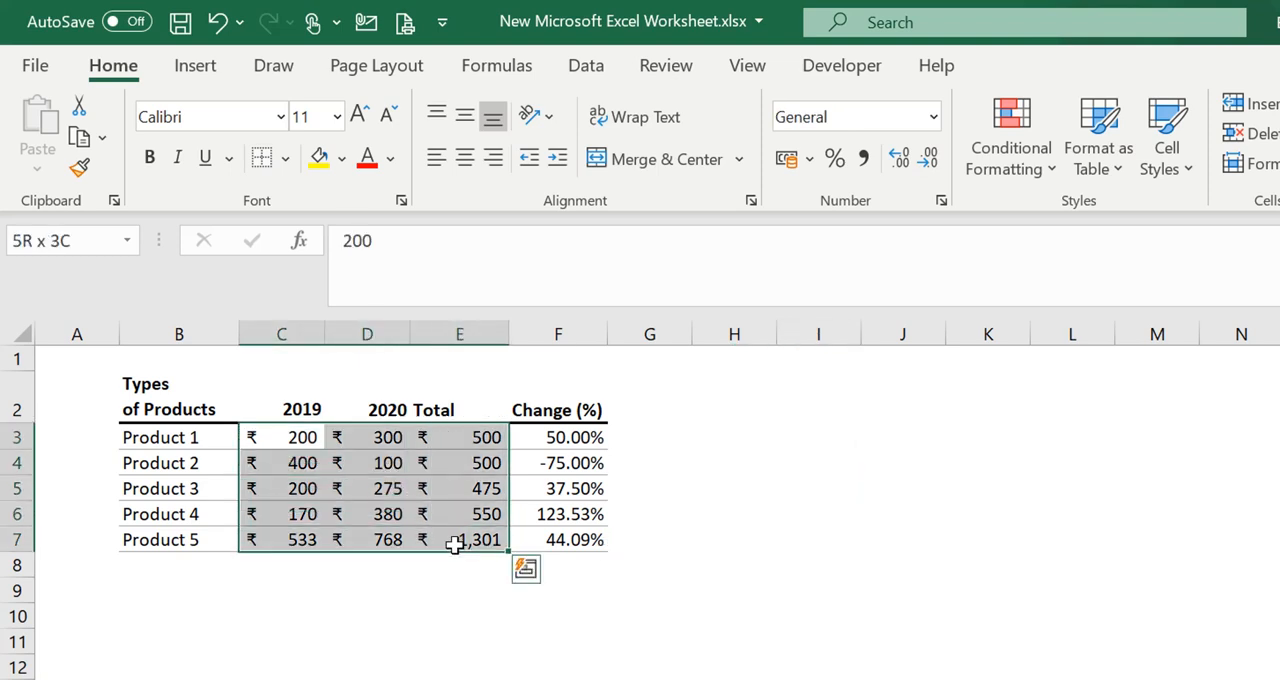
{"action": "left_click", "coordinate": [455, 540]}
{"action": "left_click", "coordinate": [399, 647]}
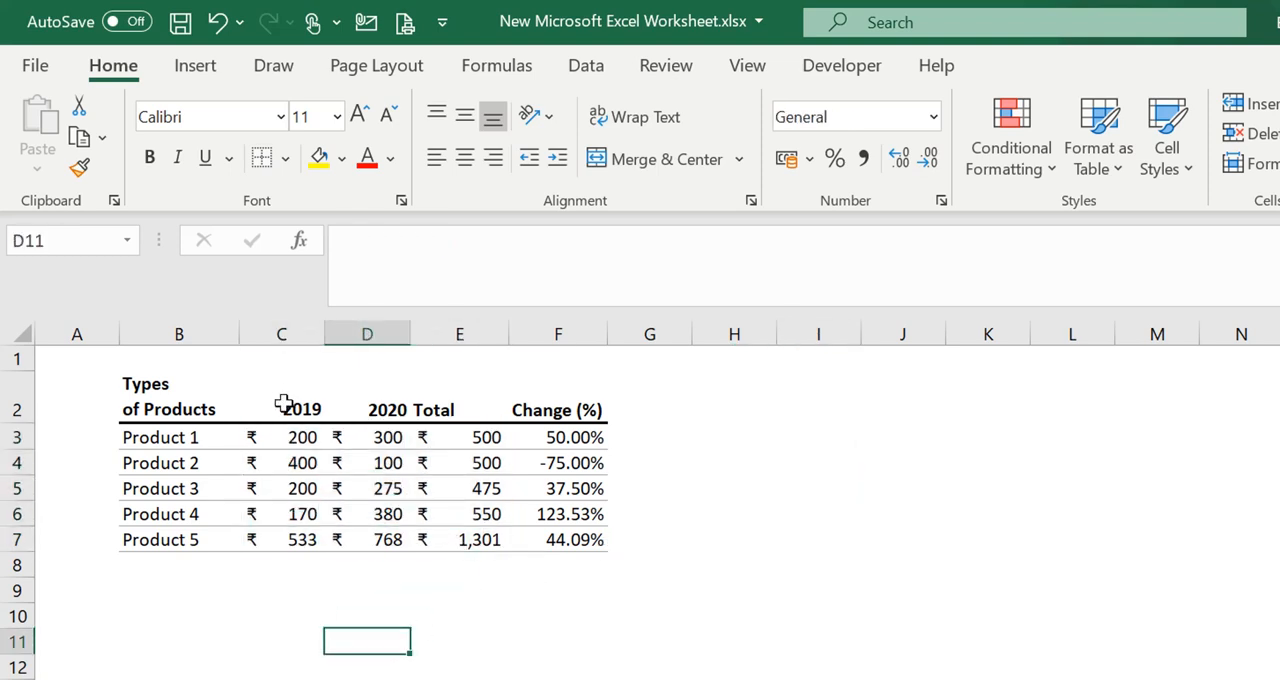
Right-align the 2019, 2020 and Total headers in C2:E2 and set their vertical alignment to middle
{"action": "left_click_drag", "start_coordinate": [284, 404], "coordinate": [441, 409]}
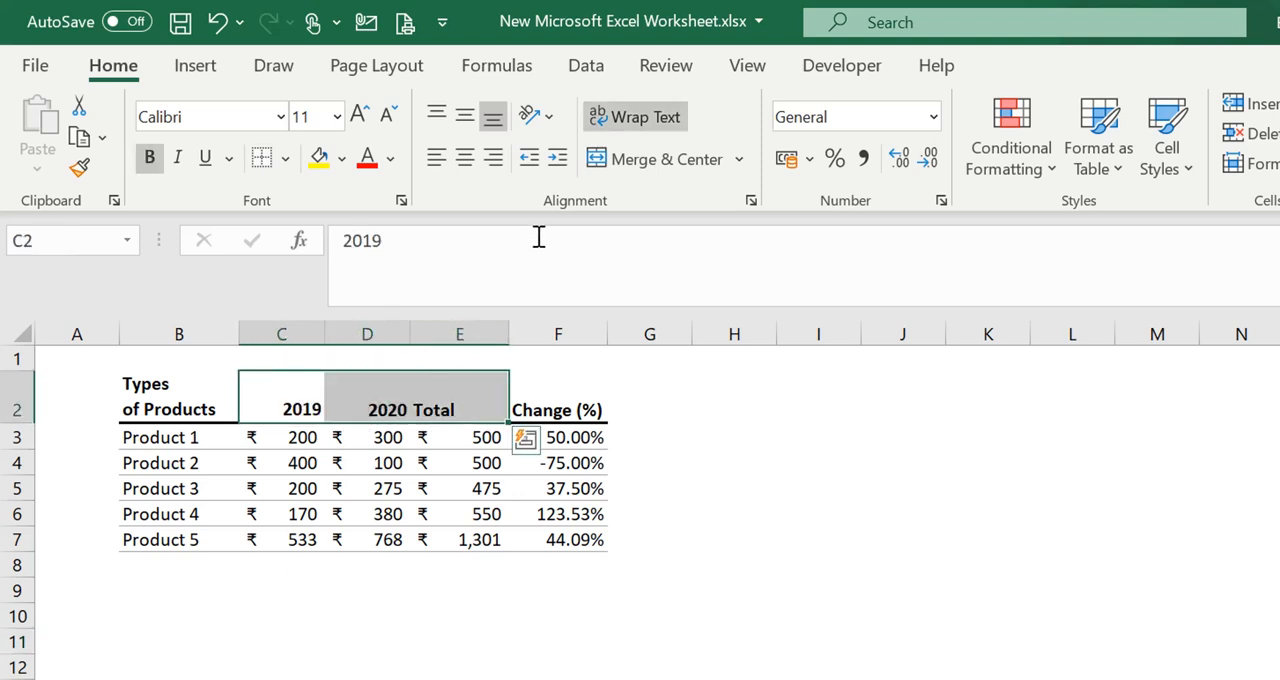
{"action": "left_click", "coordinate": [494, 162]}
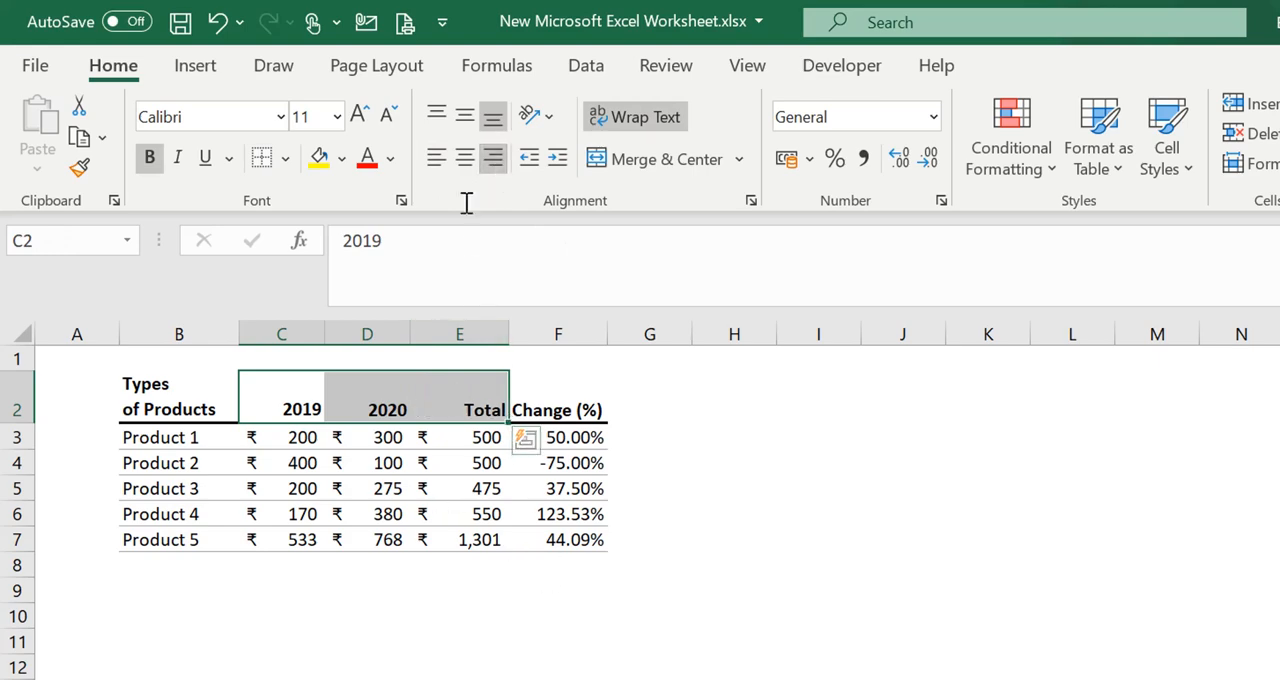
{"action": "left_click", "coordinate": [460, 130]}
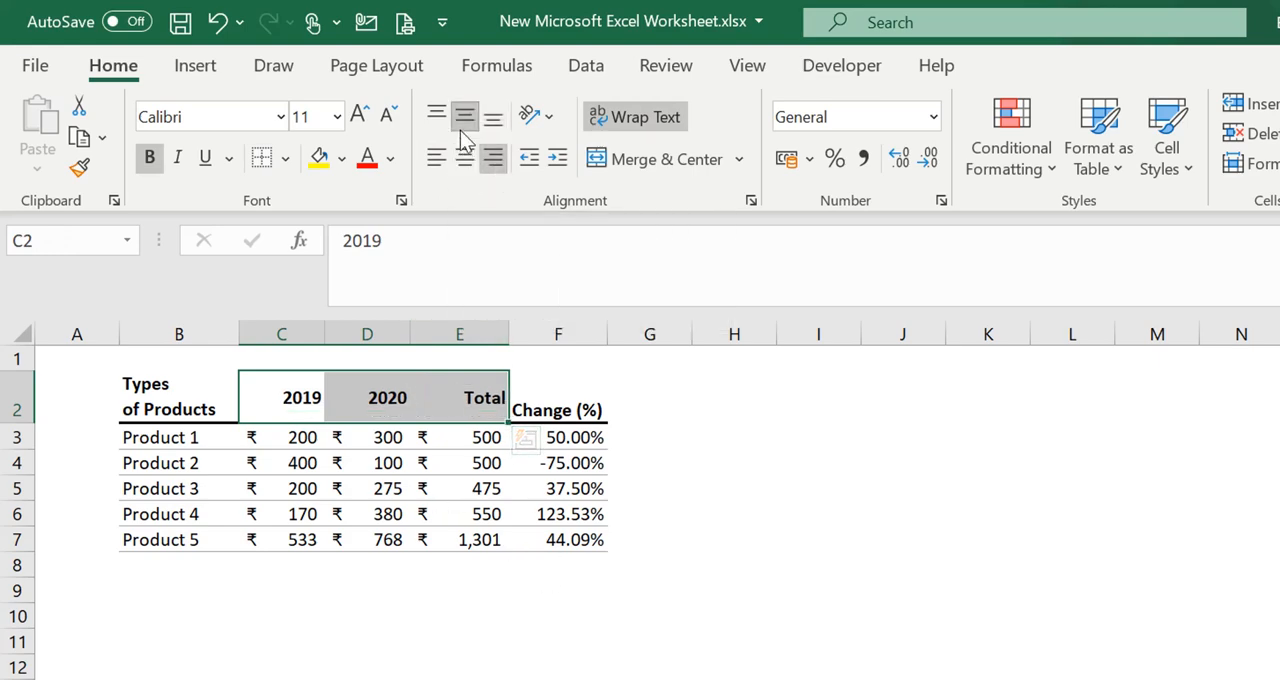
{"action": "left_click", "coordinate": [799, 618]}
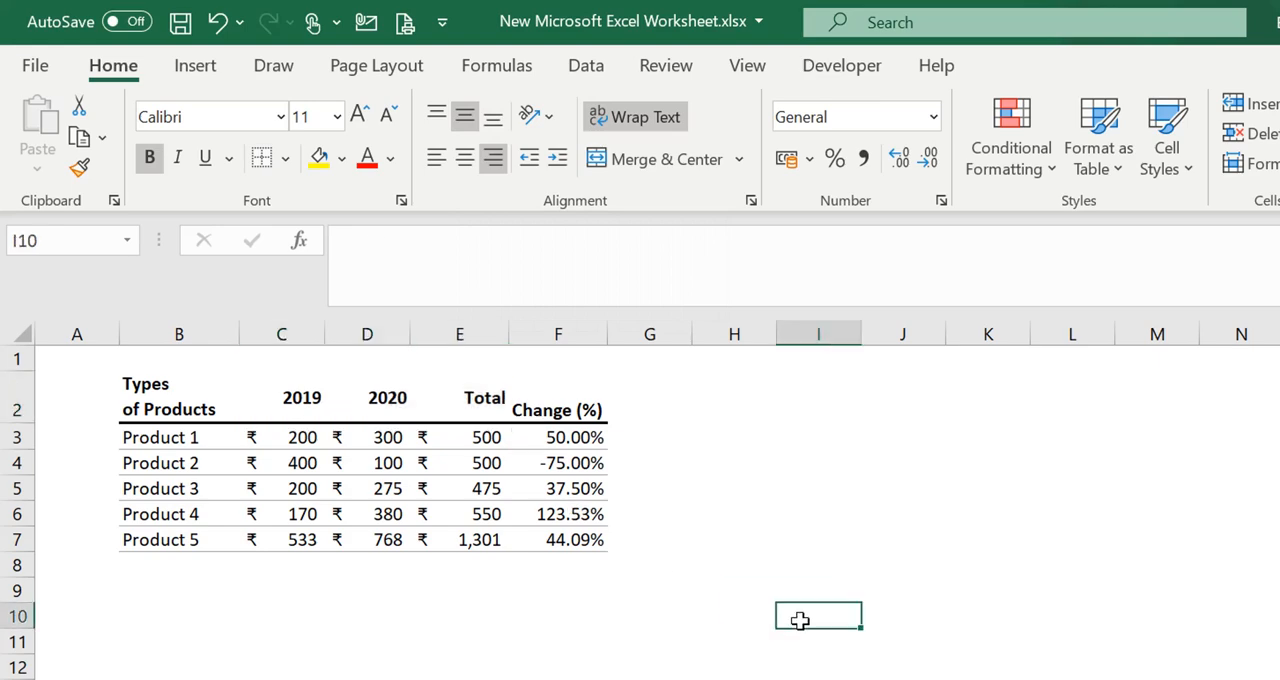
Middle-align the header cells B2:F2 vertically and align them to the right horizontally
{"action": "left_click", "coordinate": [214, 410]}
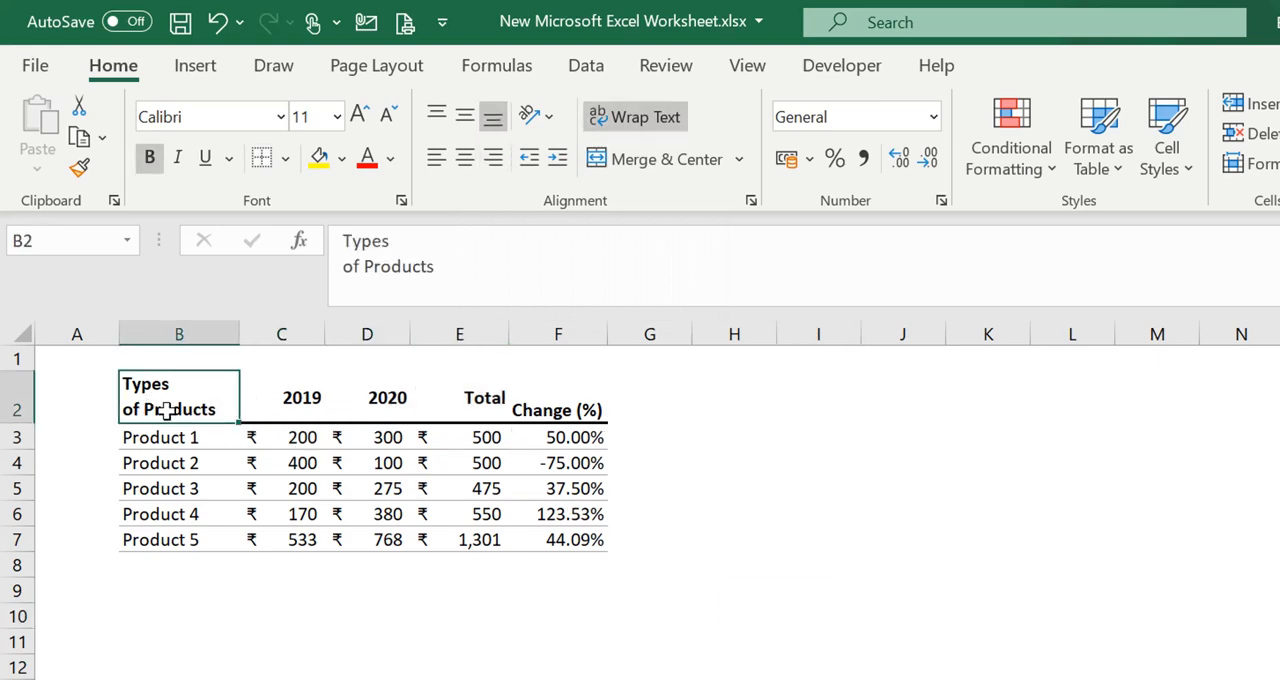
{"action": "left_click_drag", "start_coordinate": [163, 408], "coordinate": [543, 406]}
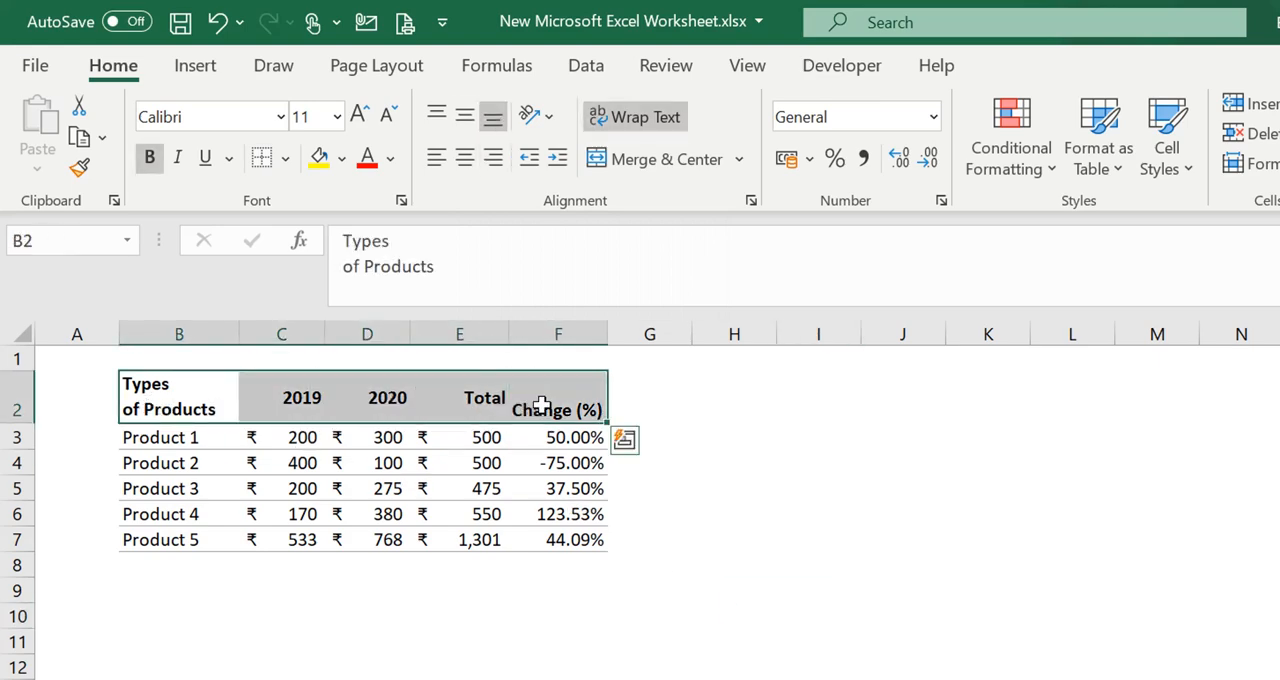
{"action": "left_click", "coordinate": [470, 119]}
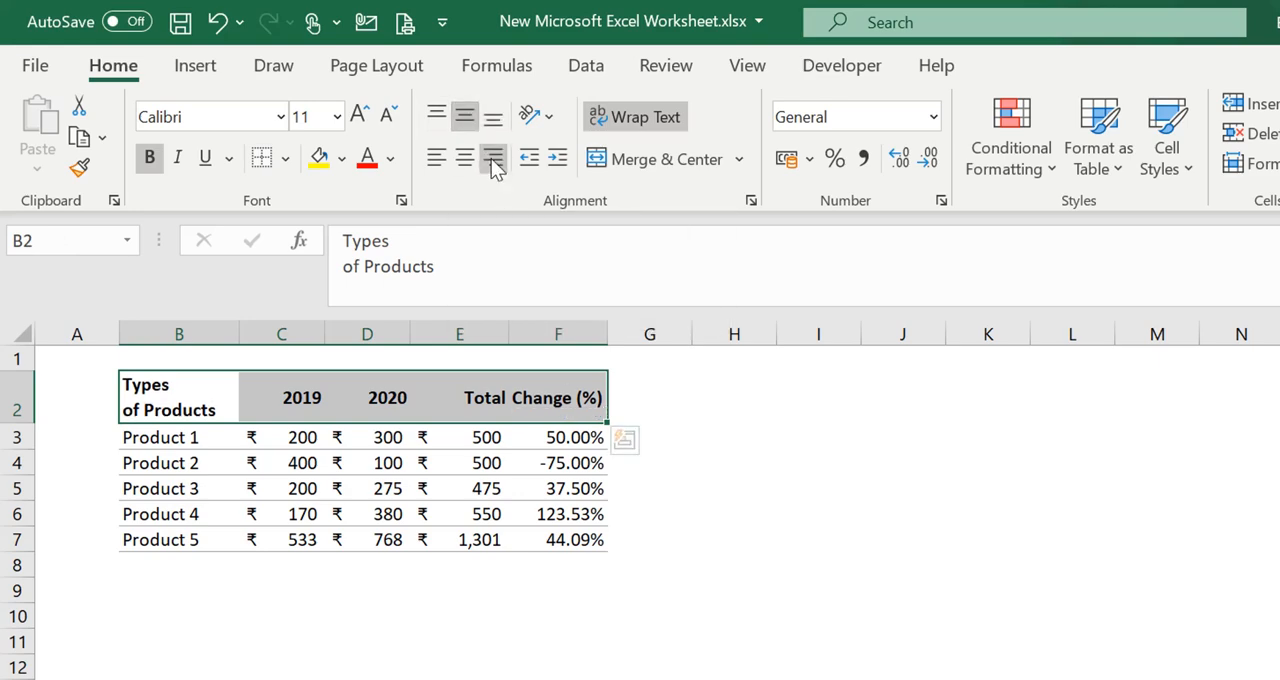
{"action": "left_click", "coordinate": [491, 158]}
{"action": "left_click", "coordinate": [860, 490]}
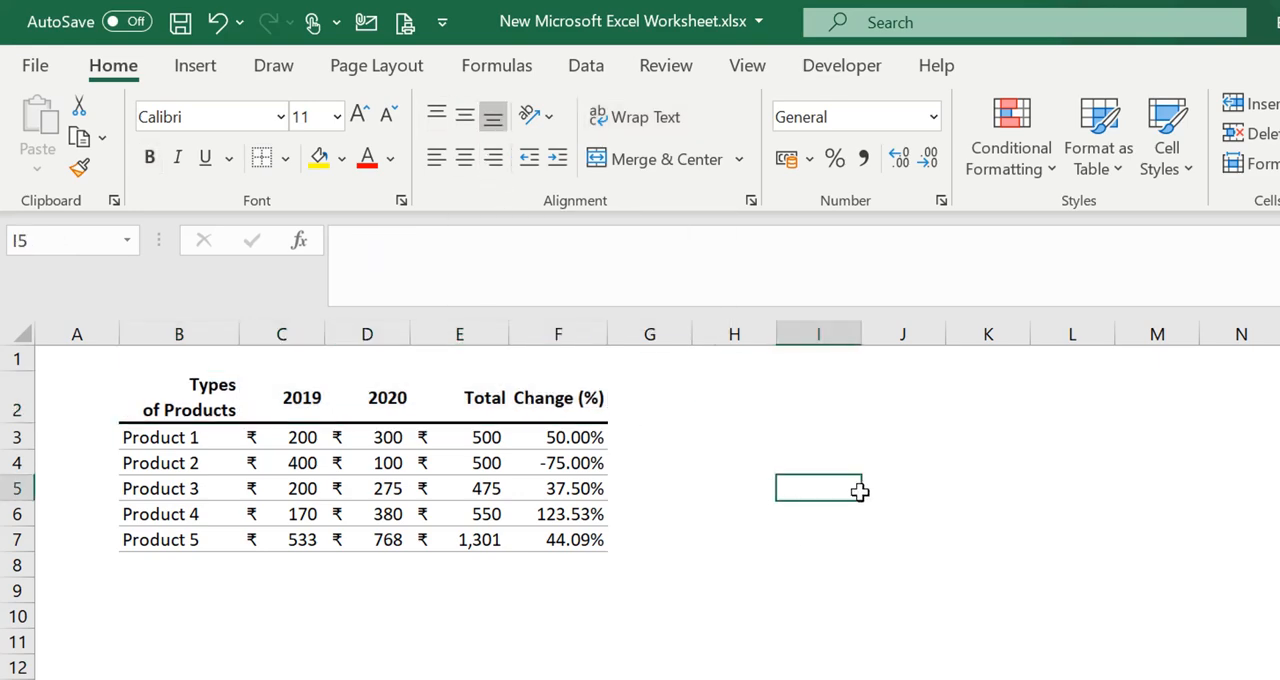
{"action": "left_click", "coordinate": [568, 574]}
{"action": "left_click", "coordinate": [649, 513]}
{"action": "left_click", "coordinate": [305, 672]}
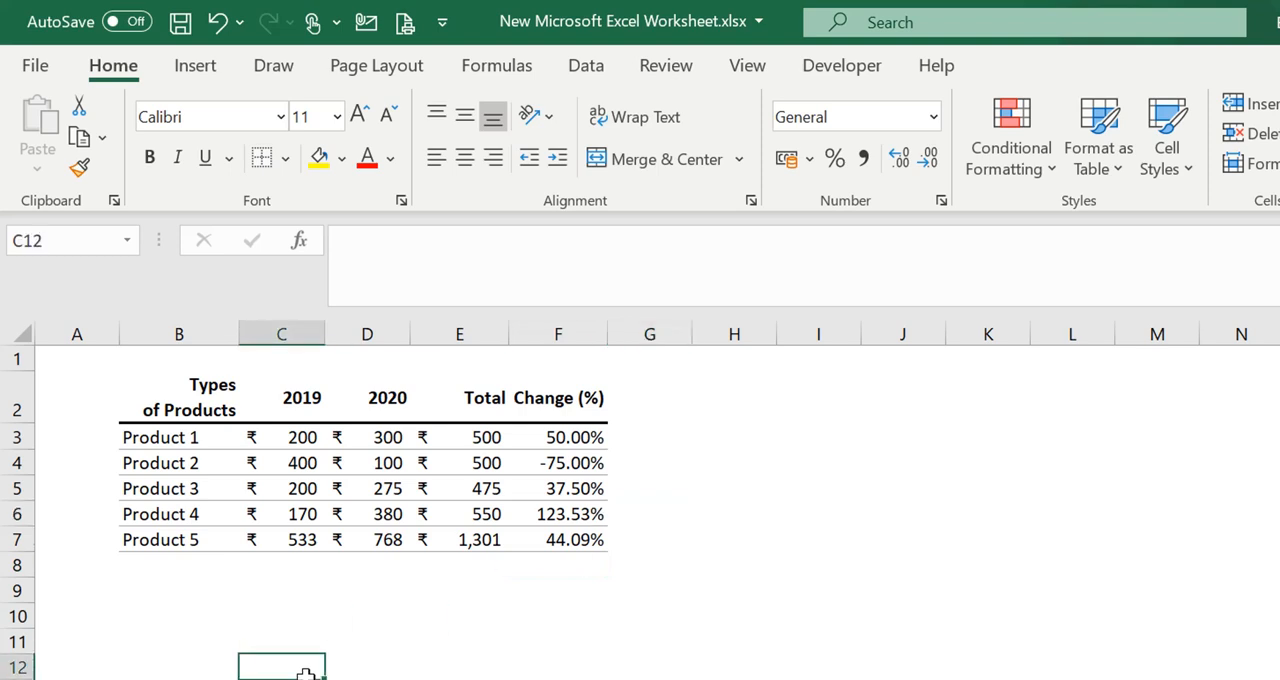
{"action": "left_click", "coordinate": [604, 643]}
{"action": "left_click", "coordinate": [166, 572]}
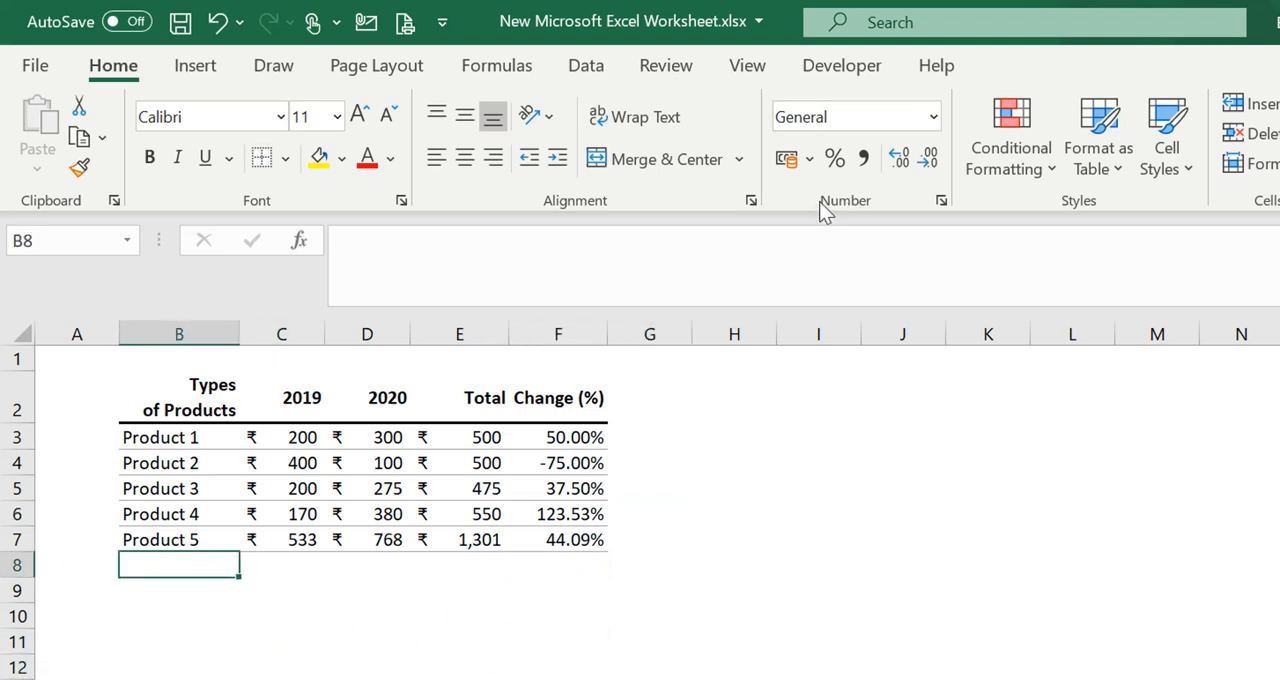
{"action": "left_click", "coordinate": [826, 503]}
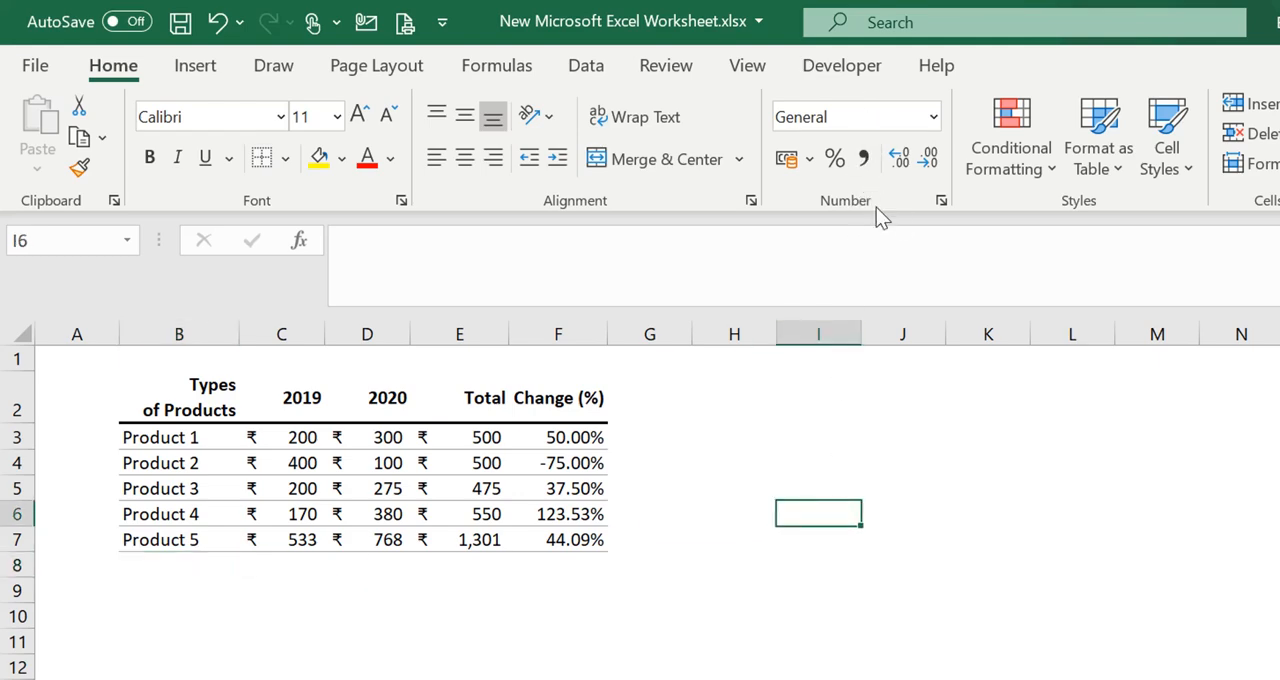
{"action": "left_click", "coordinate": [811, 160]}
{"action": "left_click", "coordinate": [813, 165]}
{"action": "left_click", "coordinate": [931, 119]}
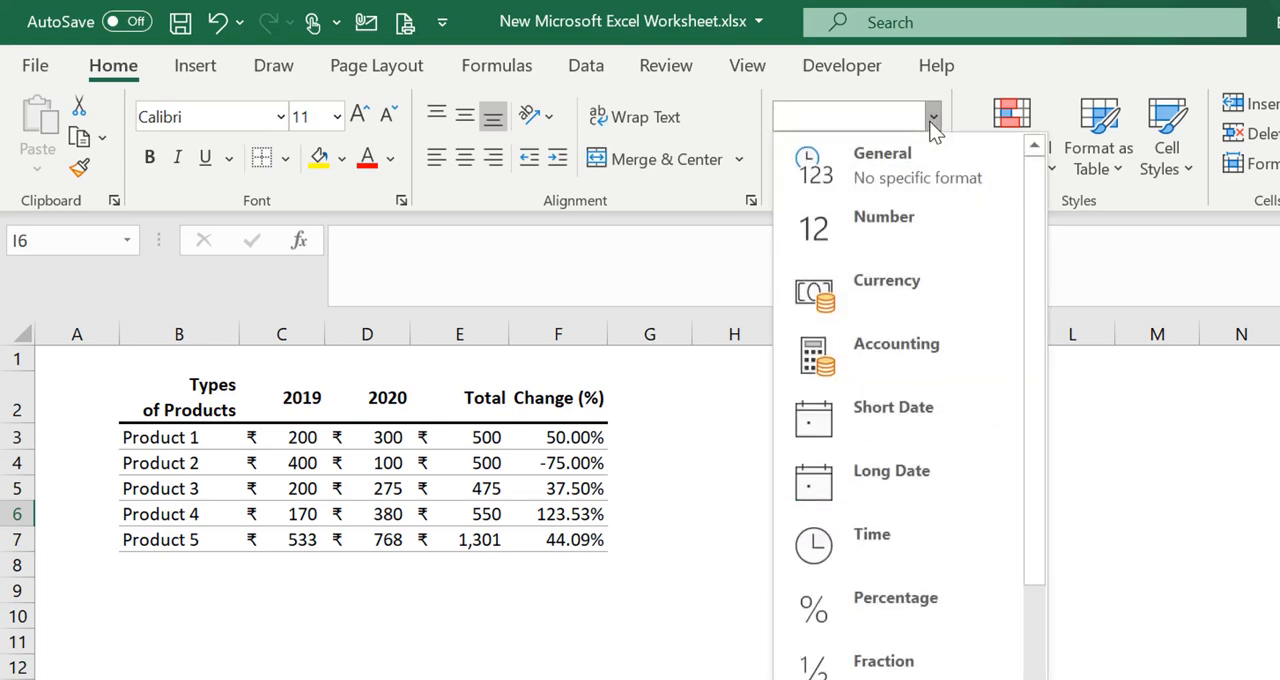
{"action": "left_click", "coordinate": [931, 122]}
{"action": "left_click", "coordinate": [431, 659]}
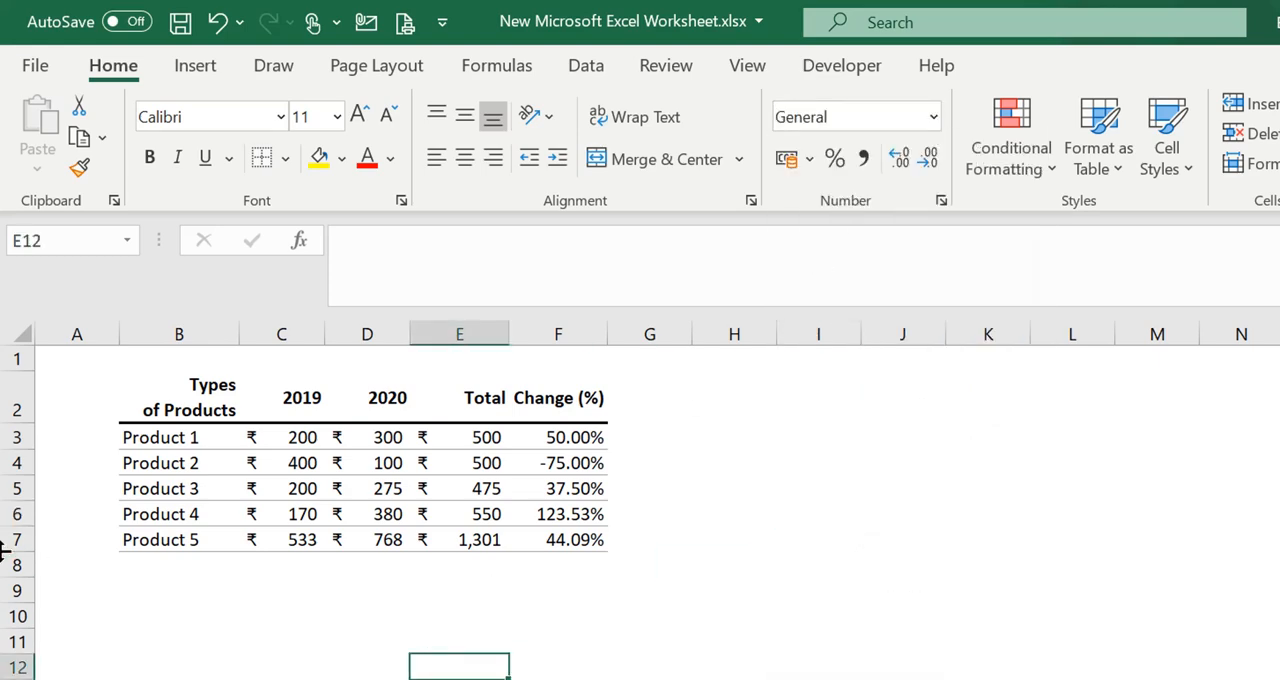
{"action": "left_click", "coordinate": [178, 568]}
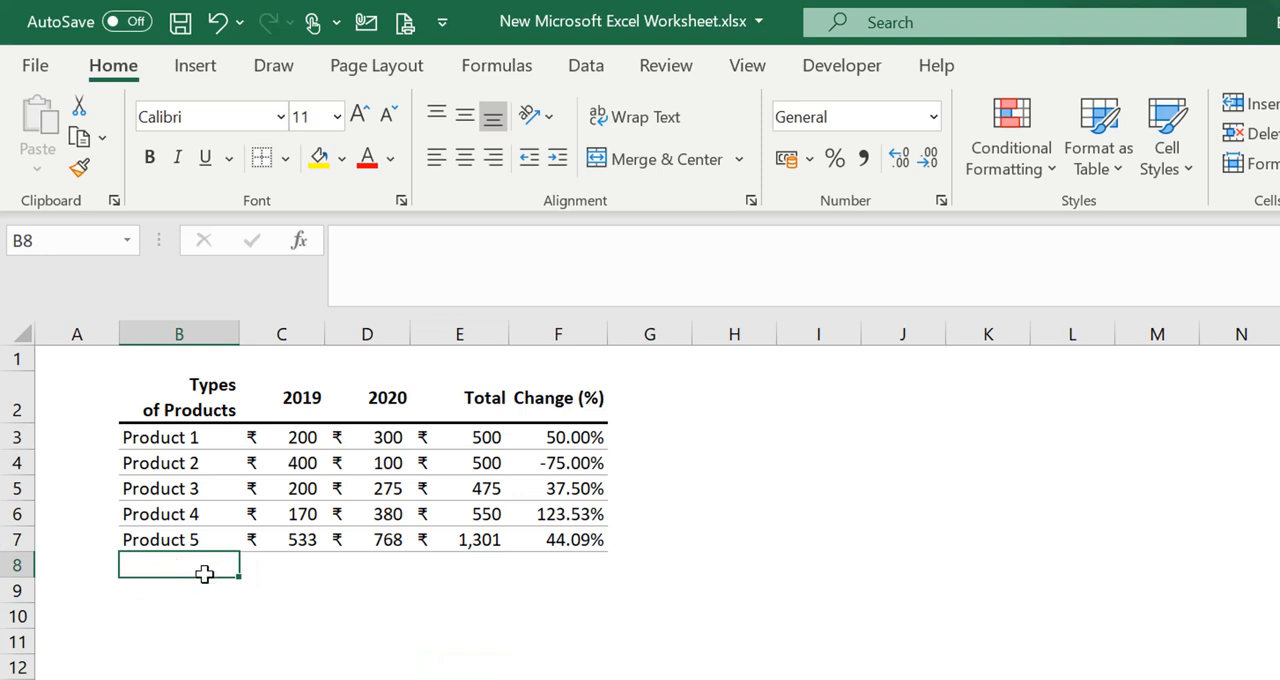
{"action": "left_click_drag", "start_coordinate": [478, 445], "coordinate": [489, 537]}
{"action": "left_click", "coordinate": [479, 590]}
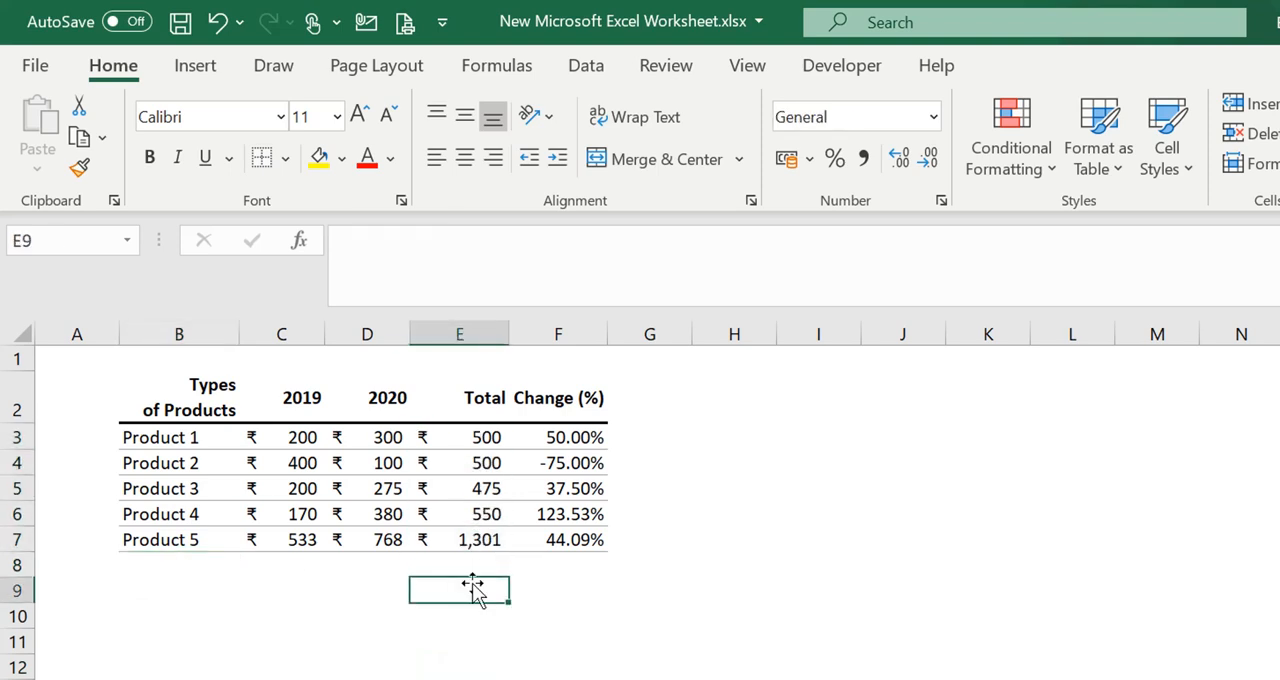
Enter the label Total in B8, below Product 5
{"action": "left_click", "coordinate": [181, 564]}
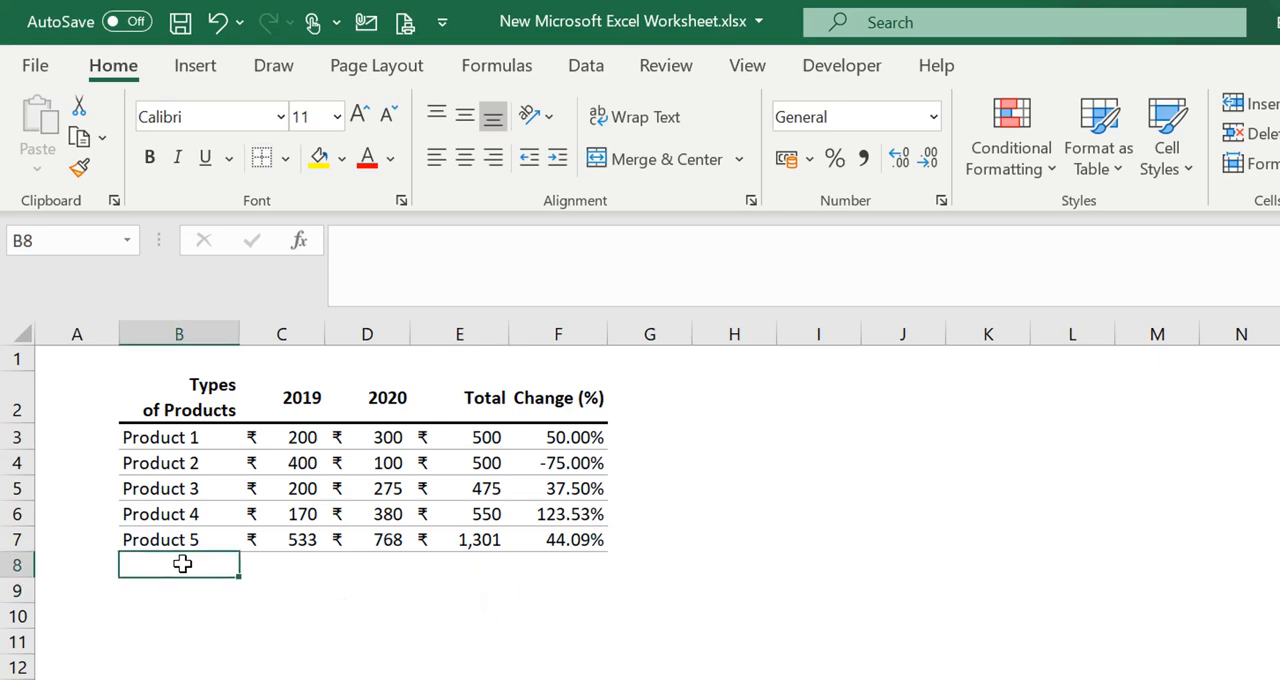
{"action": "type", "text": "Total"}
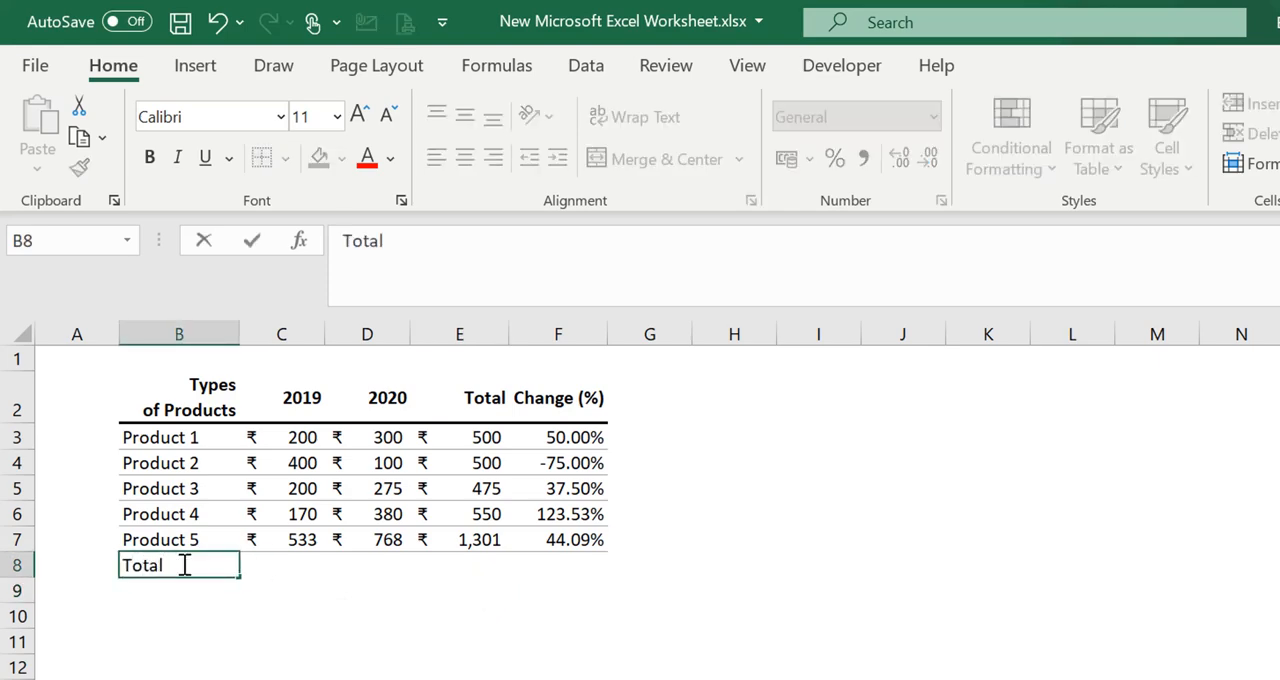
{"action": "key", "text": "Return"}
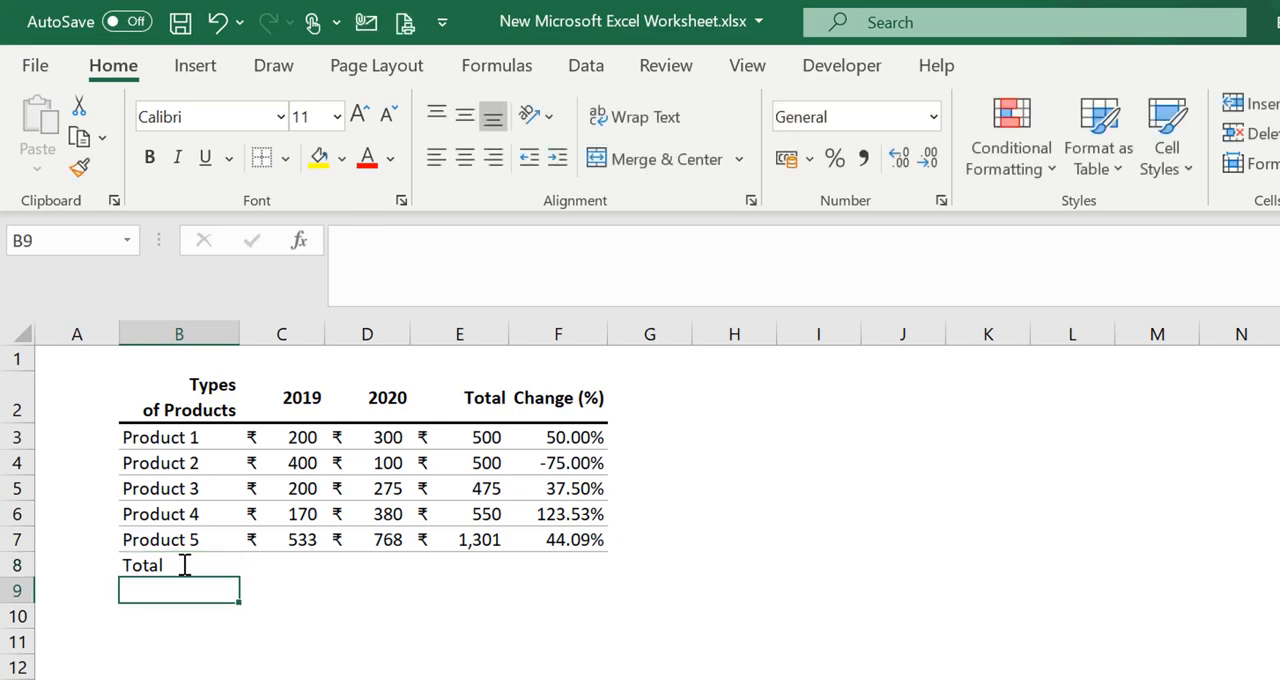
Copy the formatting of the 2020 header in D2 onto the Total label in B8 with Format Painter
{"action": "left_click", "coordinate": [375, 398]}
{"action": "left_click", "coordinate": [79, 167]}
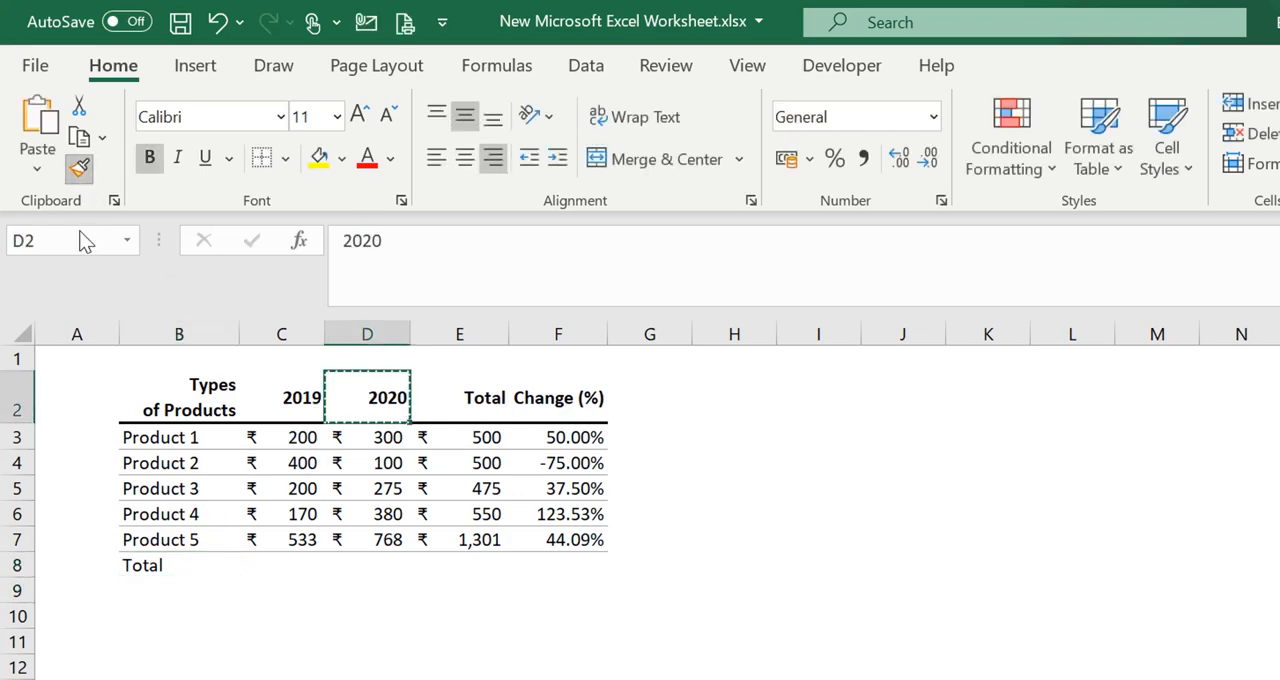
{"action": "left_click", "coordinate": [148, 568]}
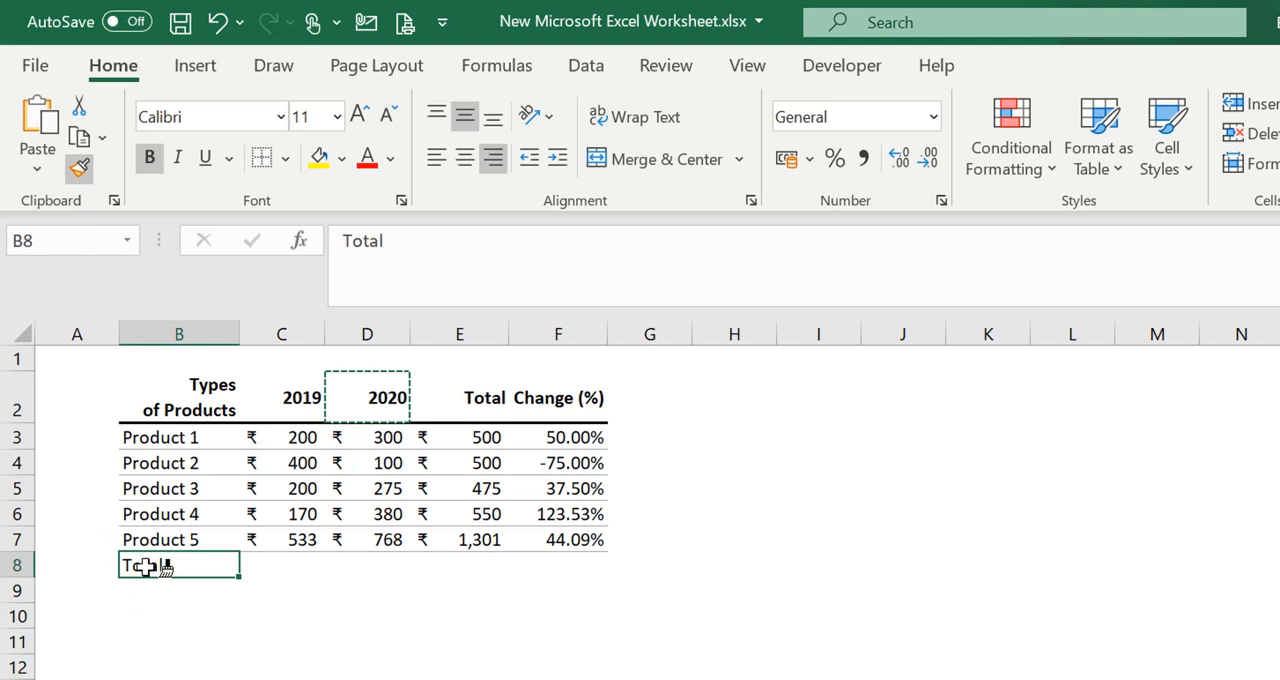
{"action": "left_click", "coordinate": [409, 586]}
{"action": "left_click", "coordinate": [442, 594]}
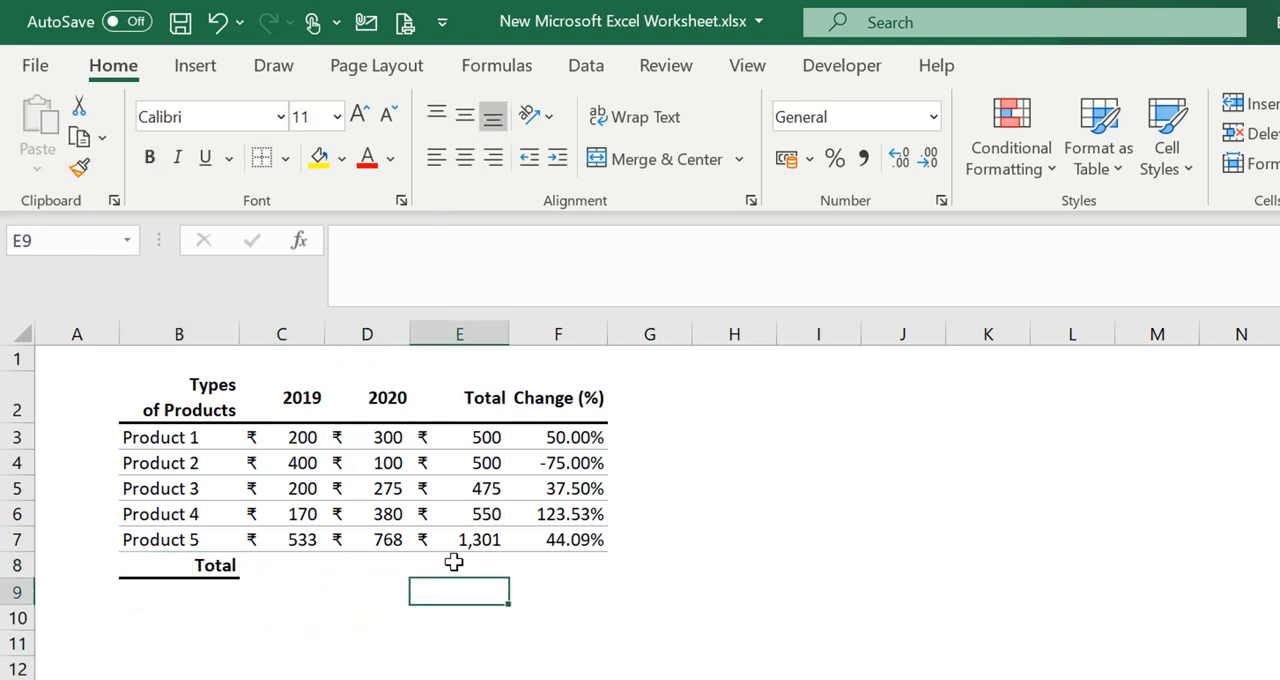
Sum the Total column in E8 with AutoSum, using =SUM(E3:E7)
{"action": "left_click", "coordinate": [462, 562]}
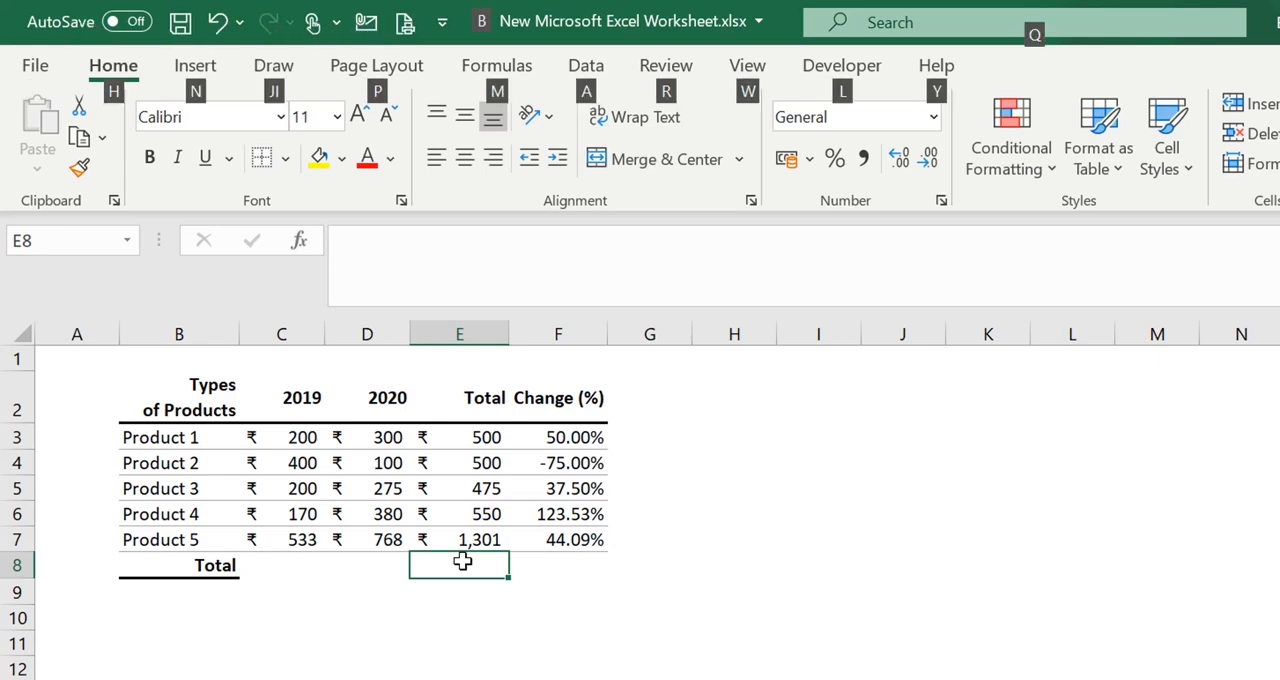
{"action": "key", "text": "alt+equal"}
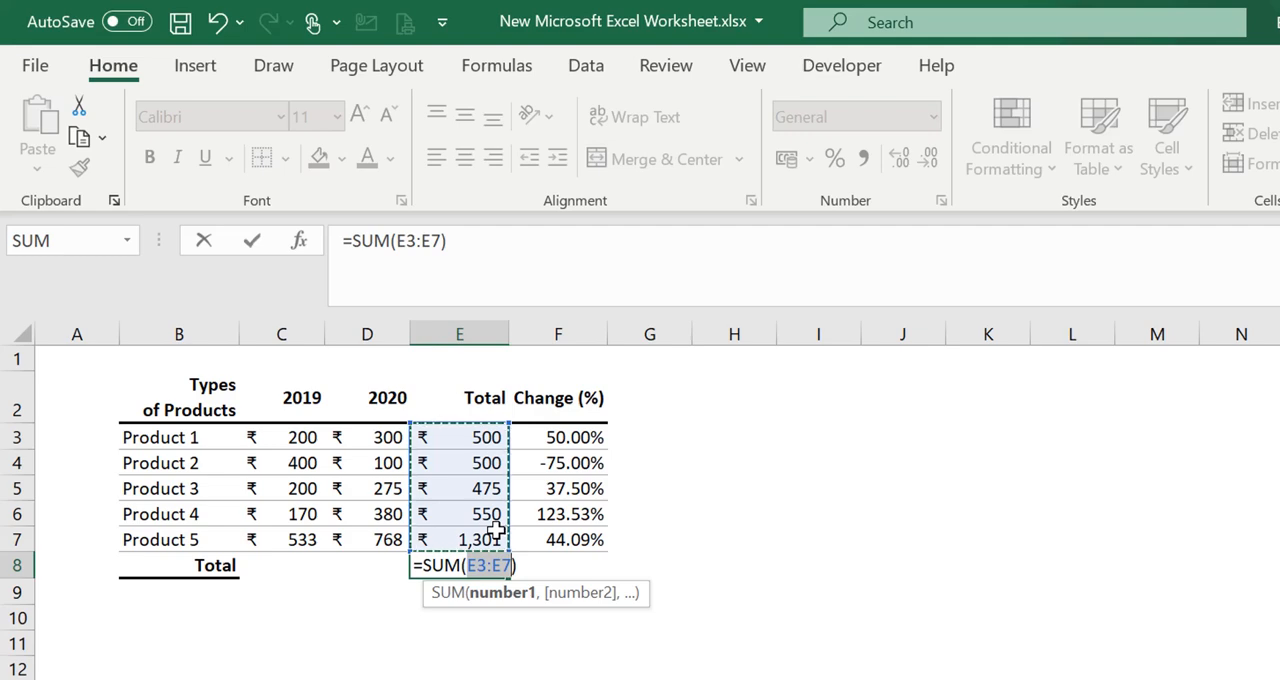
{"action": "key", "text": "Return"}
{"action": "left_click", "coordinate": [552, 598]}
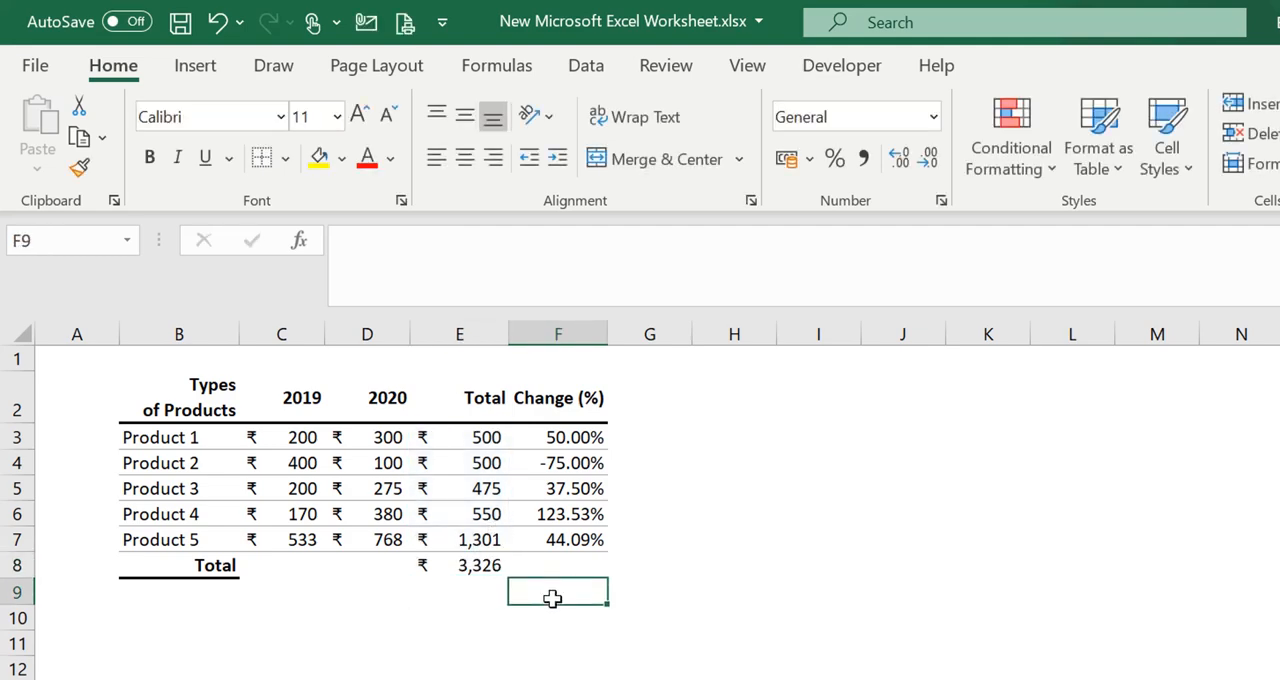
{"action": "left_click_drag", "start_coordinate": [466, 539], "coordinate": [466, 443]}
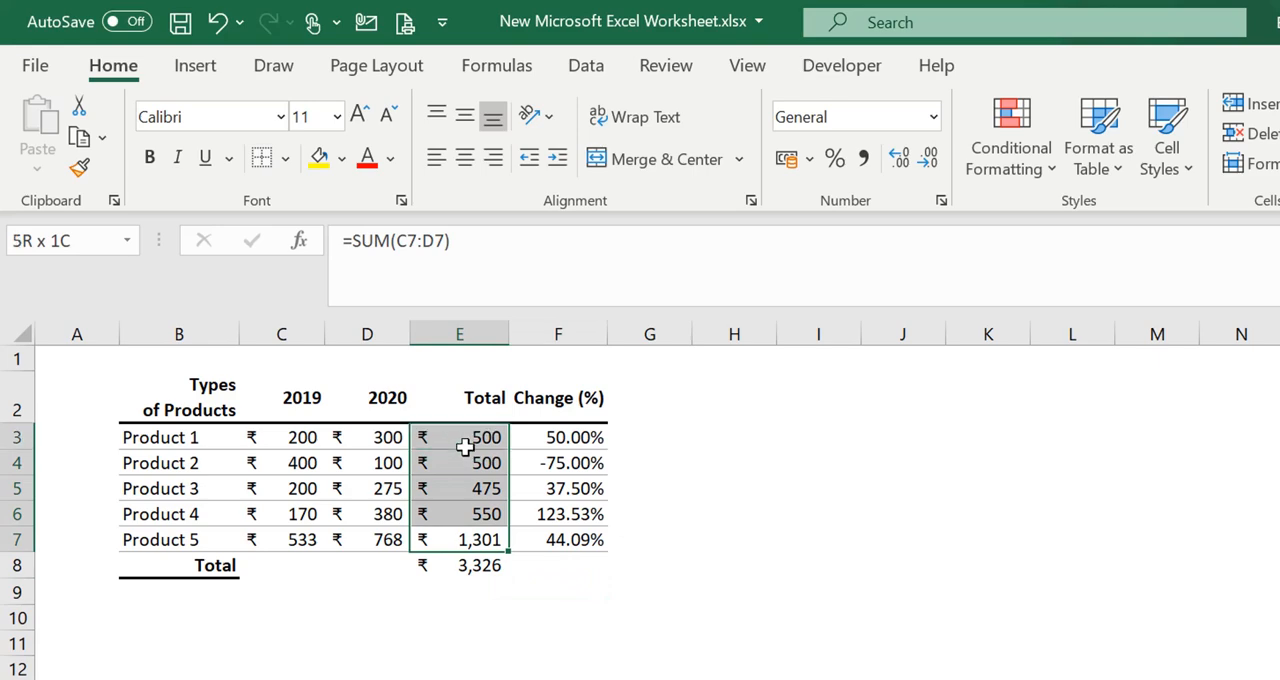
{"action": "left_click", "coordinate": [472, 568]}
{"action": "left_click", "coordinate": [465, 592]}
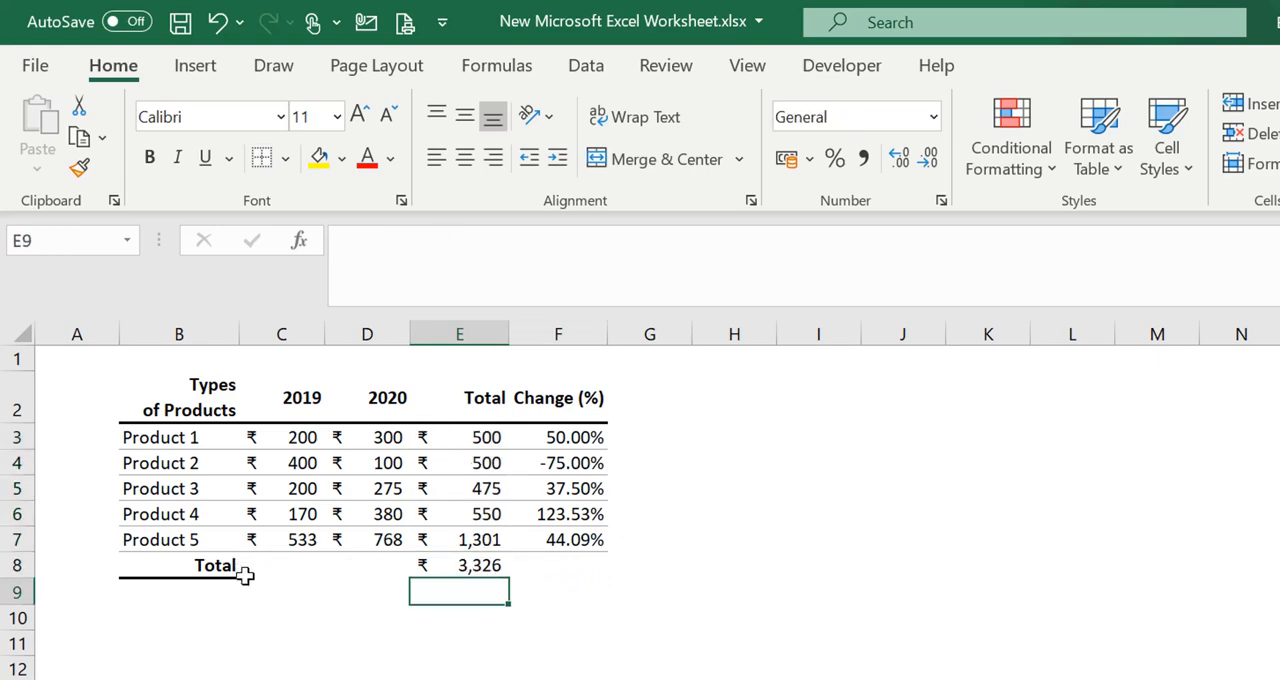
Fill the sum formula from E8 across D8 and C8 to total the 2020 and 2019 columns
{"action": "left_click", "coordinate": [456, 560]}
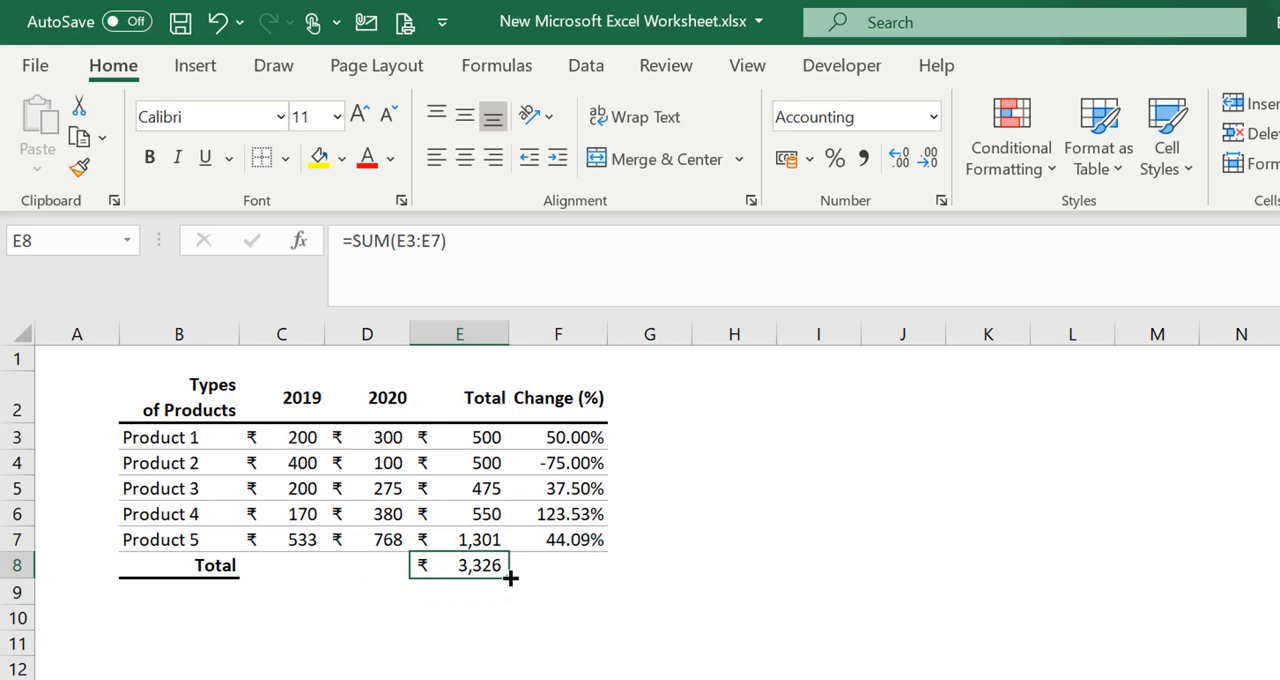
{"action": "left_click_drag", "start_coordinate": [510, 578], "coordinate": [274, 577]}
{"action": "left_click", "coordinate": [597, 661]}
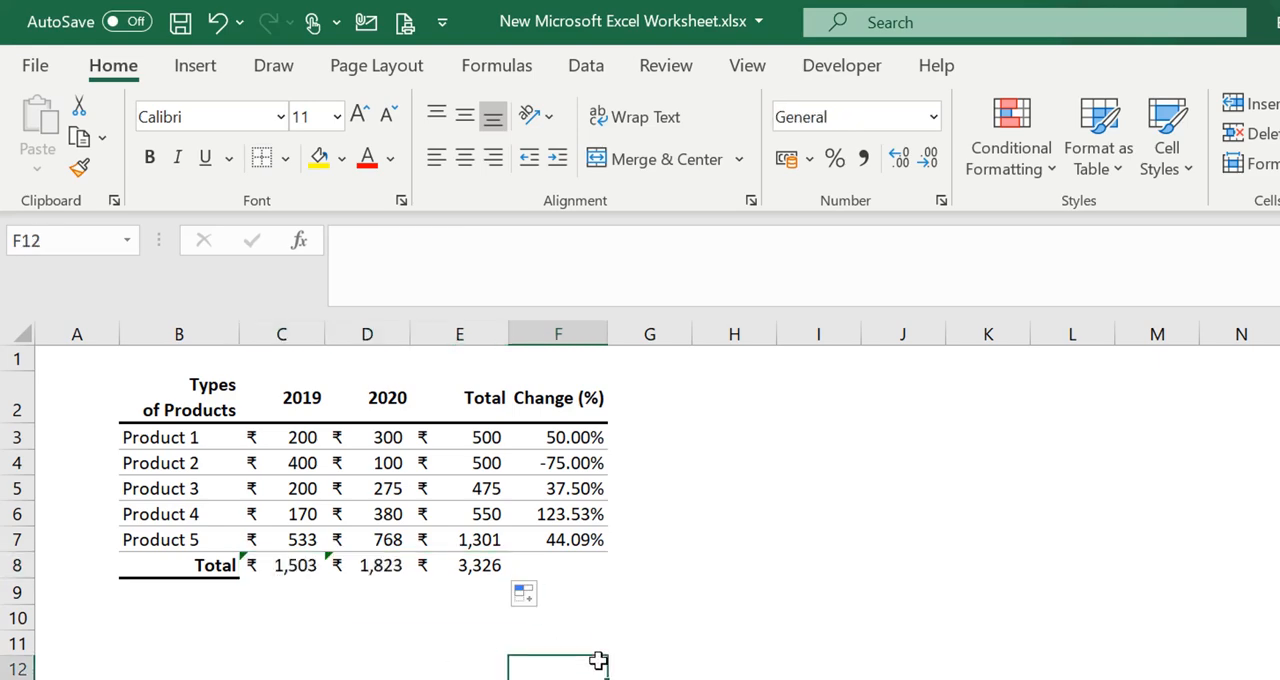
{"action": "left_click", "coordinate": [341, 613]}
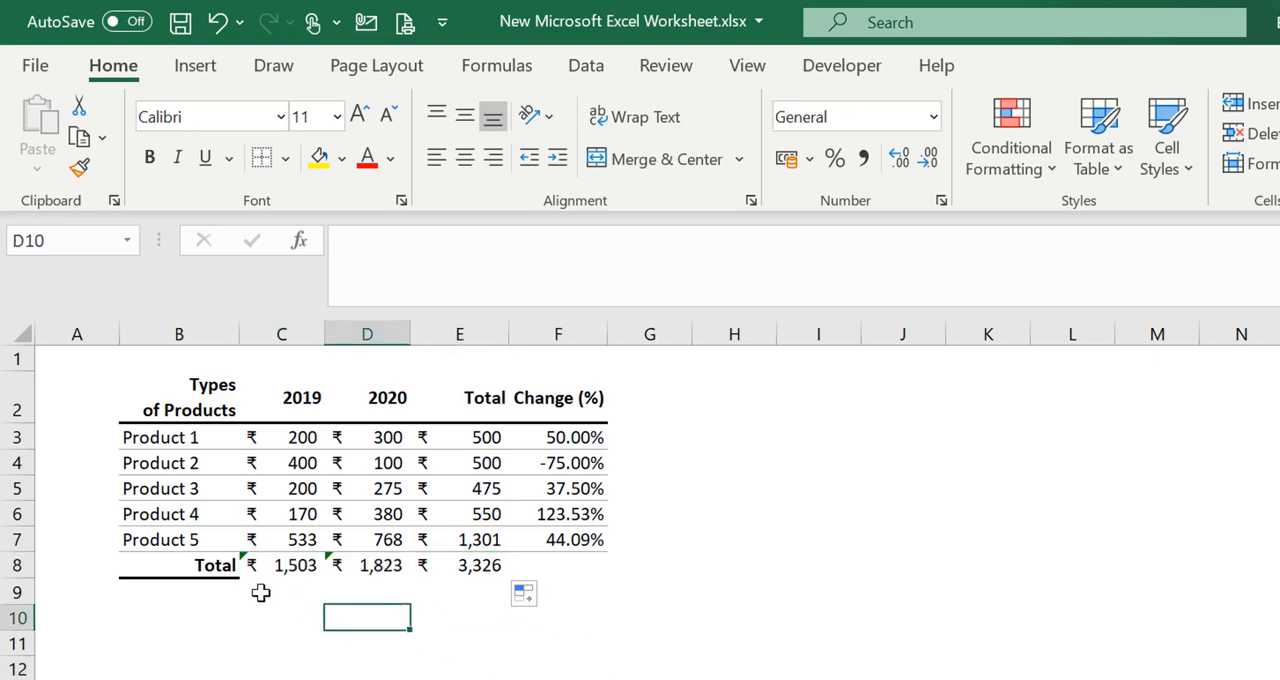
Copy the formatting of the Total label in B8 onto the column sums in C8:E8 with Format Painter
{"action": "left_click", "coordinate": [215, 570]}
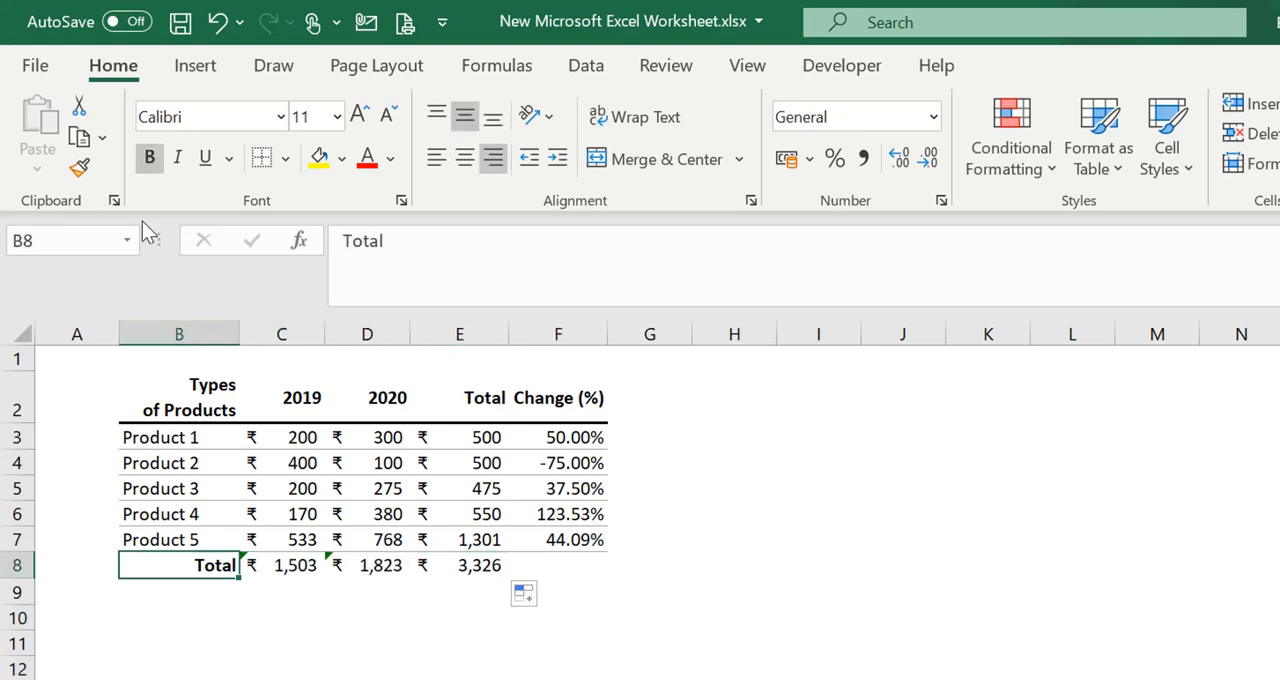
{"action": "left_click", "coordinate": [84, 173]}
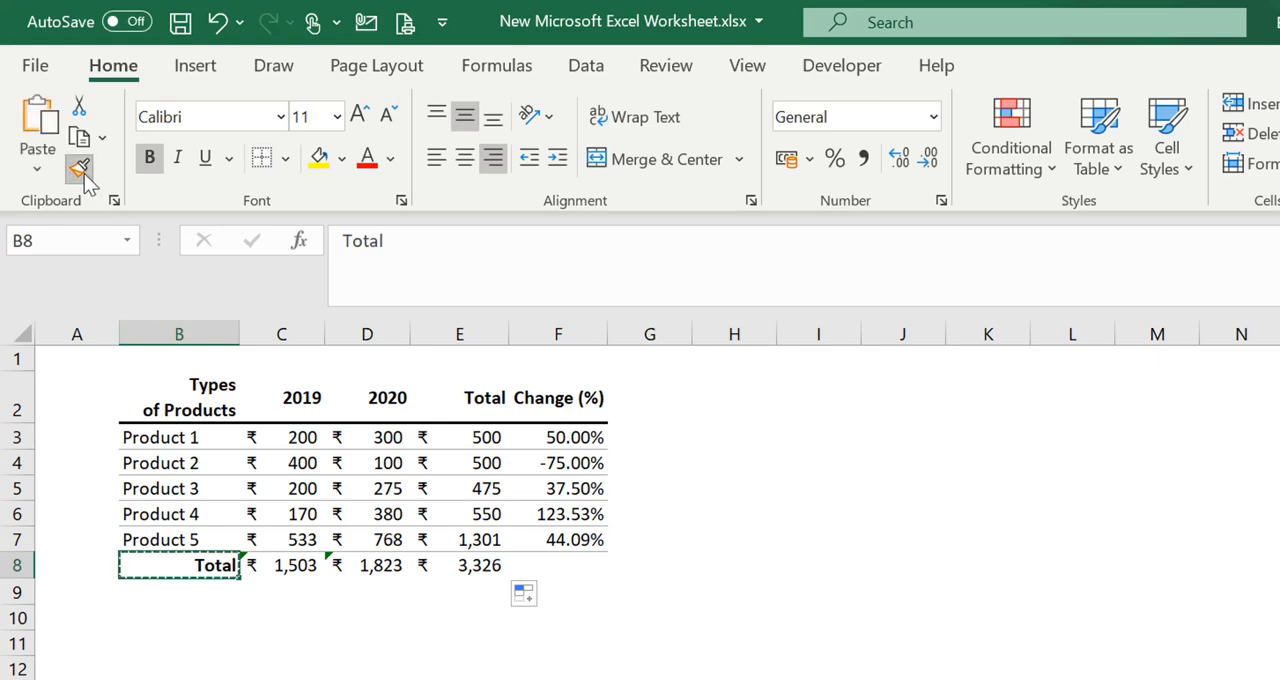
{"action": "left_click", "coordinate": [285, 567]}
{"action": "mouse_move", "coordinate": [285, 567]}
{"action": "left_mouse_down"}
{"action": "mouse_move", "coordinate": [429, 566]}
{"action": "mouse_move", "coordinate": [203, 563]}
{"action": "mouse_move", "coordinate": [433, 575]}
{"action": "left_mouse_up"}
{"action": "left_click", "coordinate": [698, 612]}
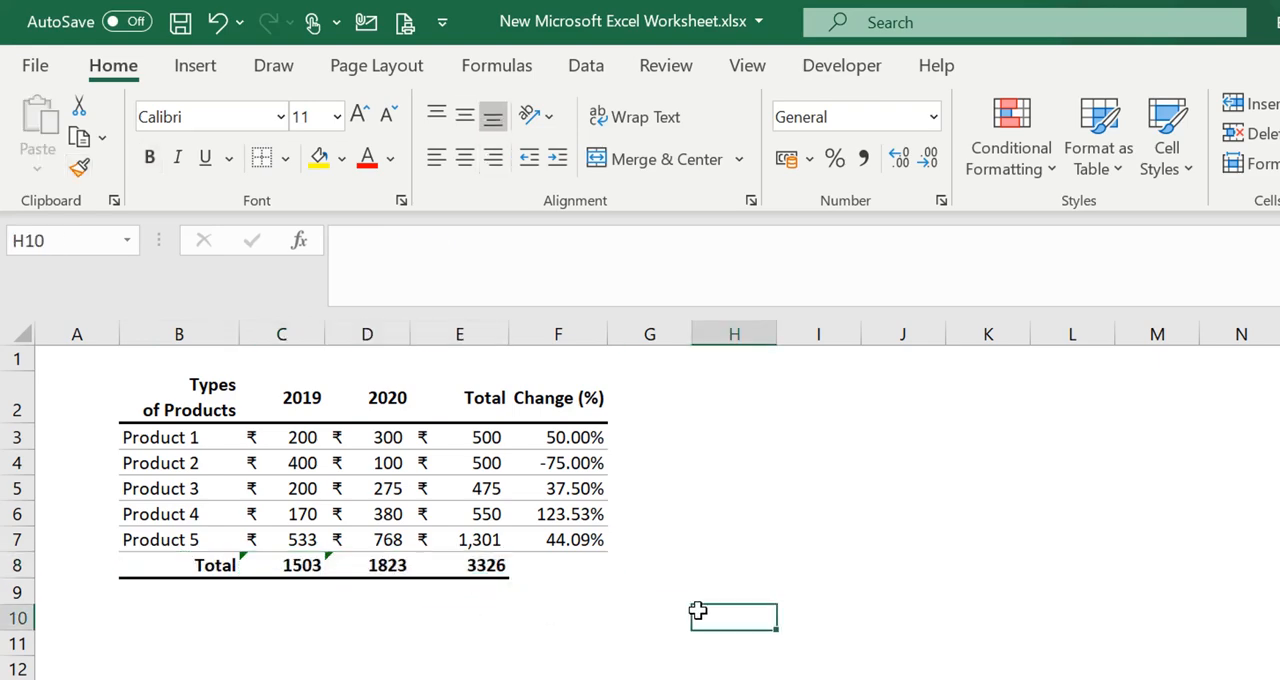
{"action": "left_click", "coordinate": [330, 626]}
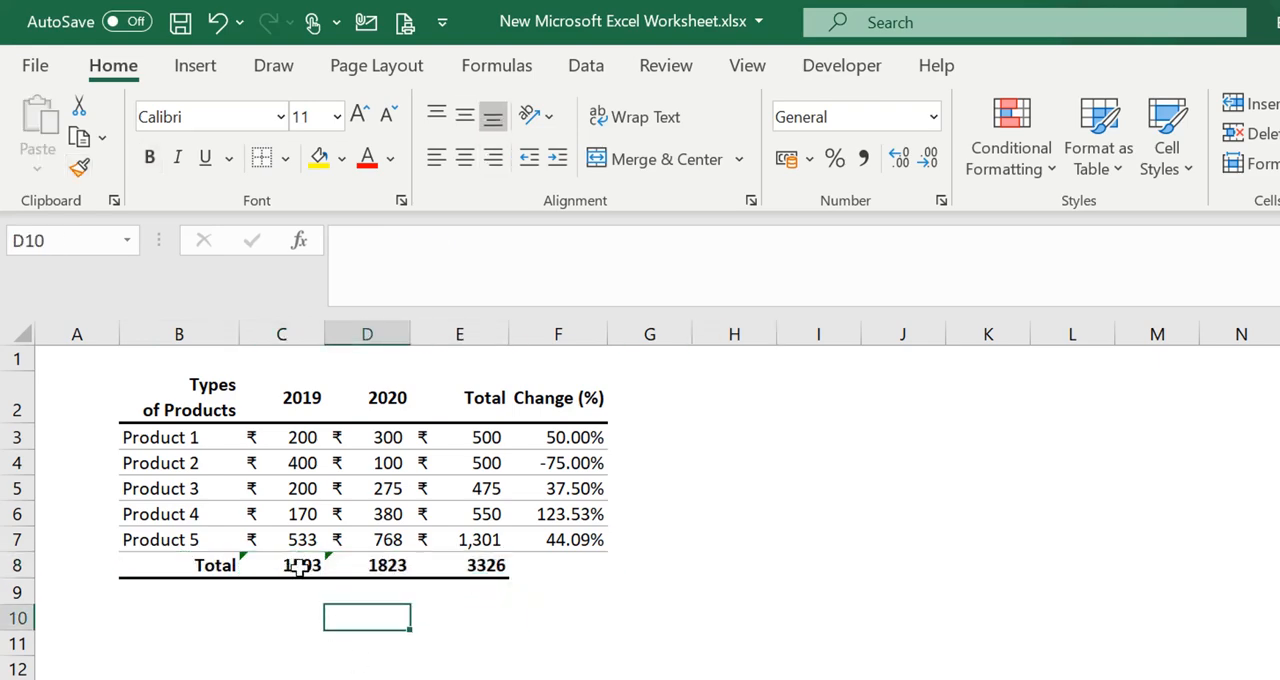
{"action": "left_click_drag", "start_coordinate": [303, 568], "coordinate": [485, 567]}
{"action": "left_click", "coordinate": [654, 567]}
{"action": "left_click", "coordinate": [255, 600]}
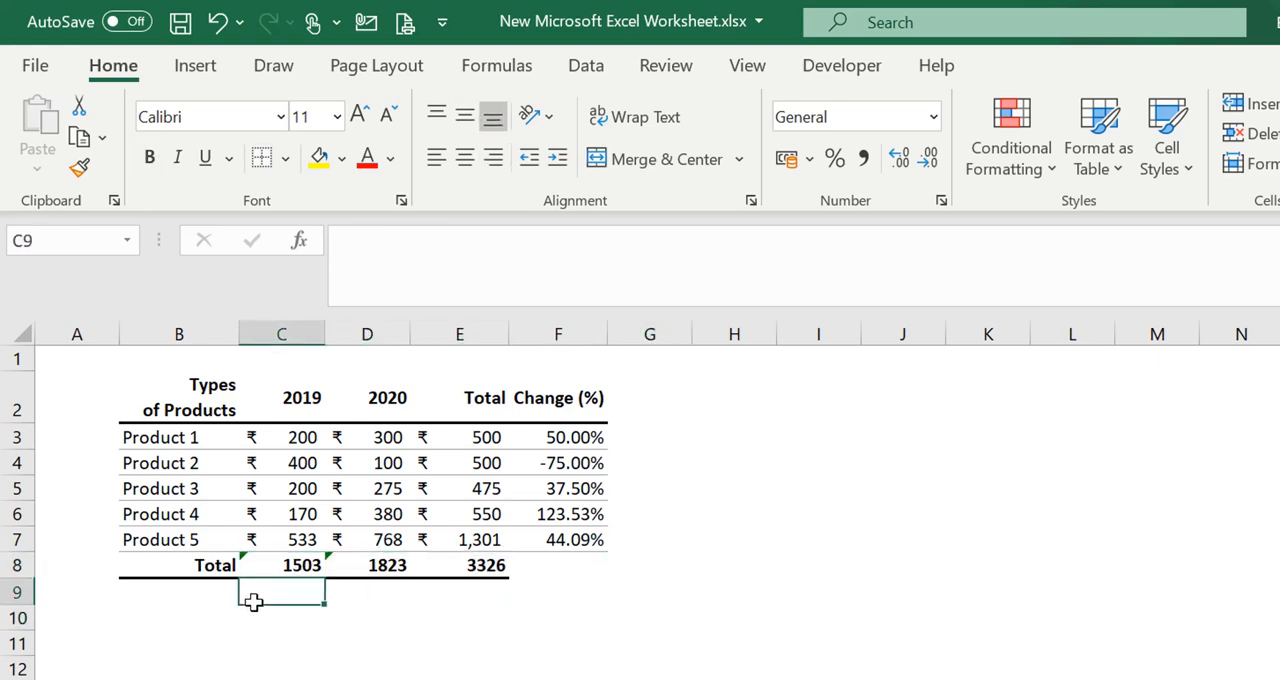
Left-align the Total label in B8
{"action": "left_click", "coordinate": [212, 567]}
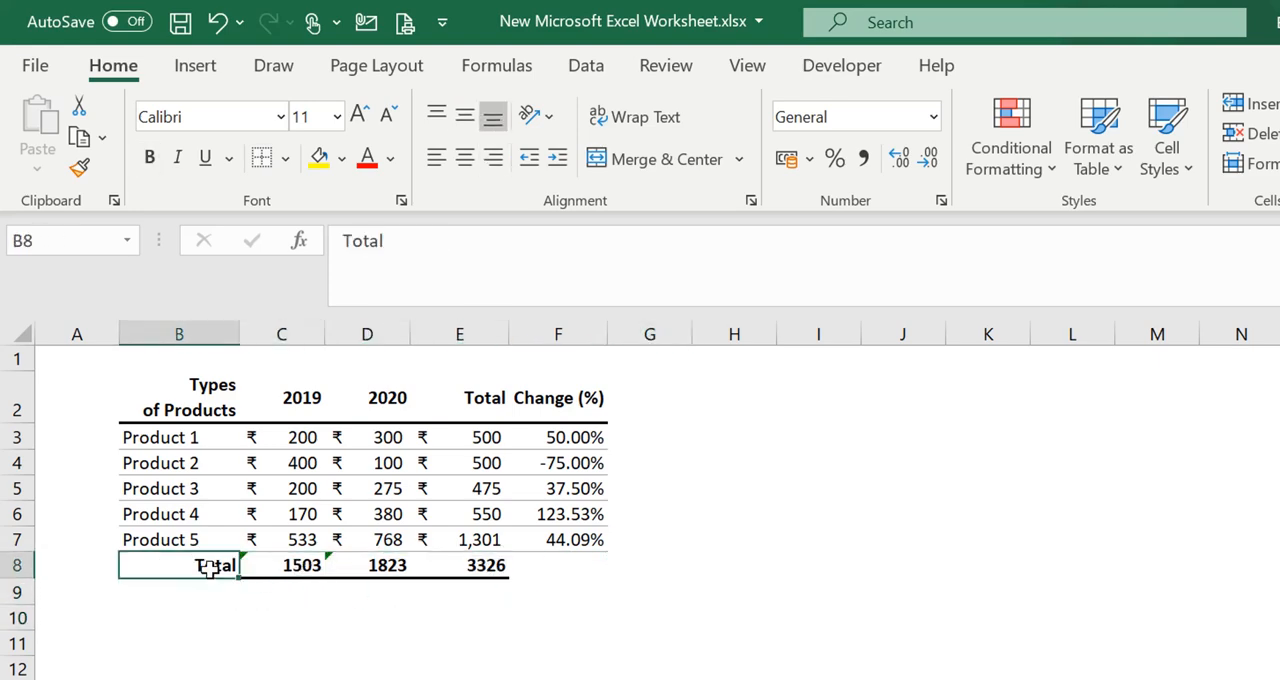
{"action": "left_click", "coordinate": [437, 164]}
{"action": "left_click", "coordinate": [814, 591]}
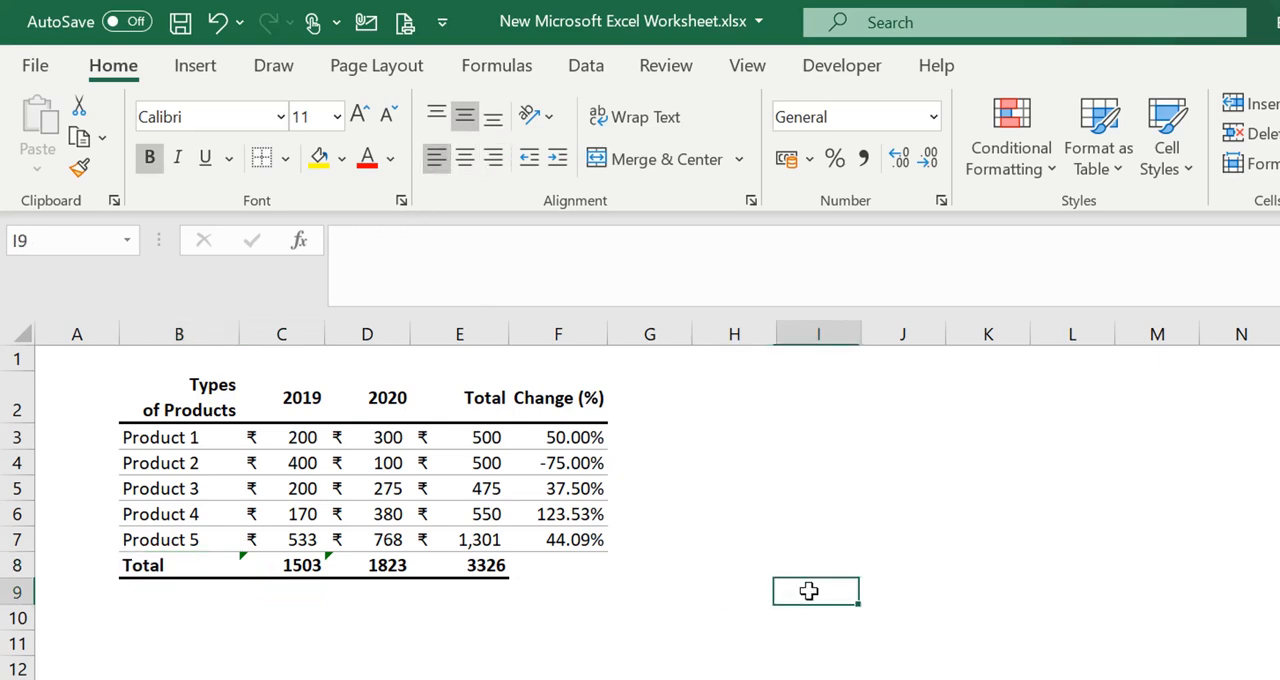
{"action": "left_click", "coordinate": [727, 607]}
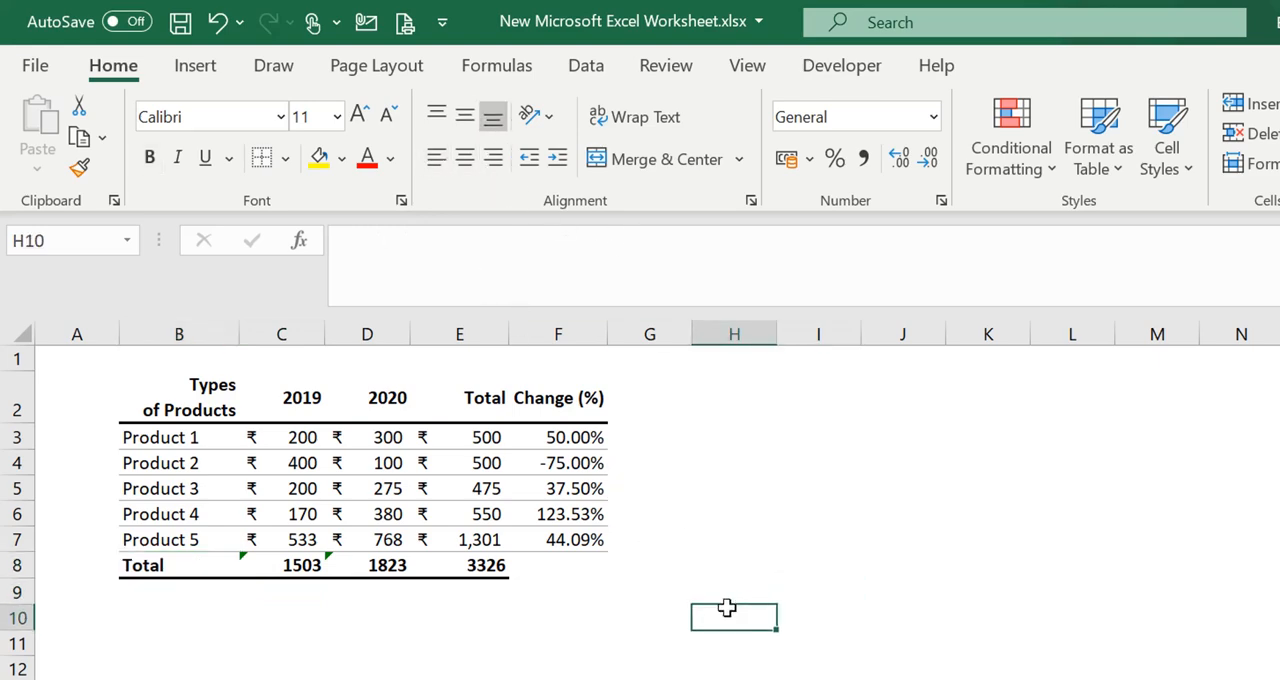
Examine the sum formula of the 2019 column in C8 without changing it
{"action": "left_click", "coordinate": [399, 649]}
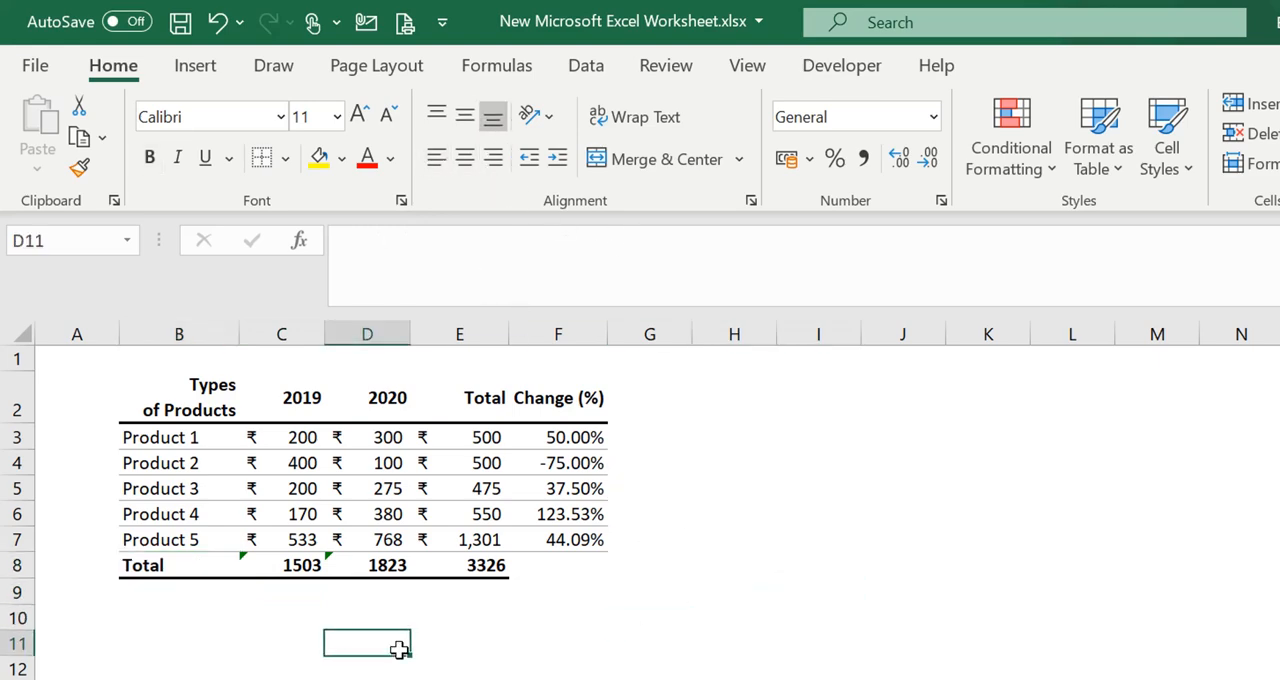
{"action": "left_click", "coordinate": [313, 566]}
{"action": "double_click", "coordinate": [313, 566]}
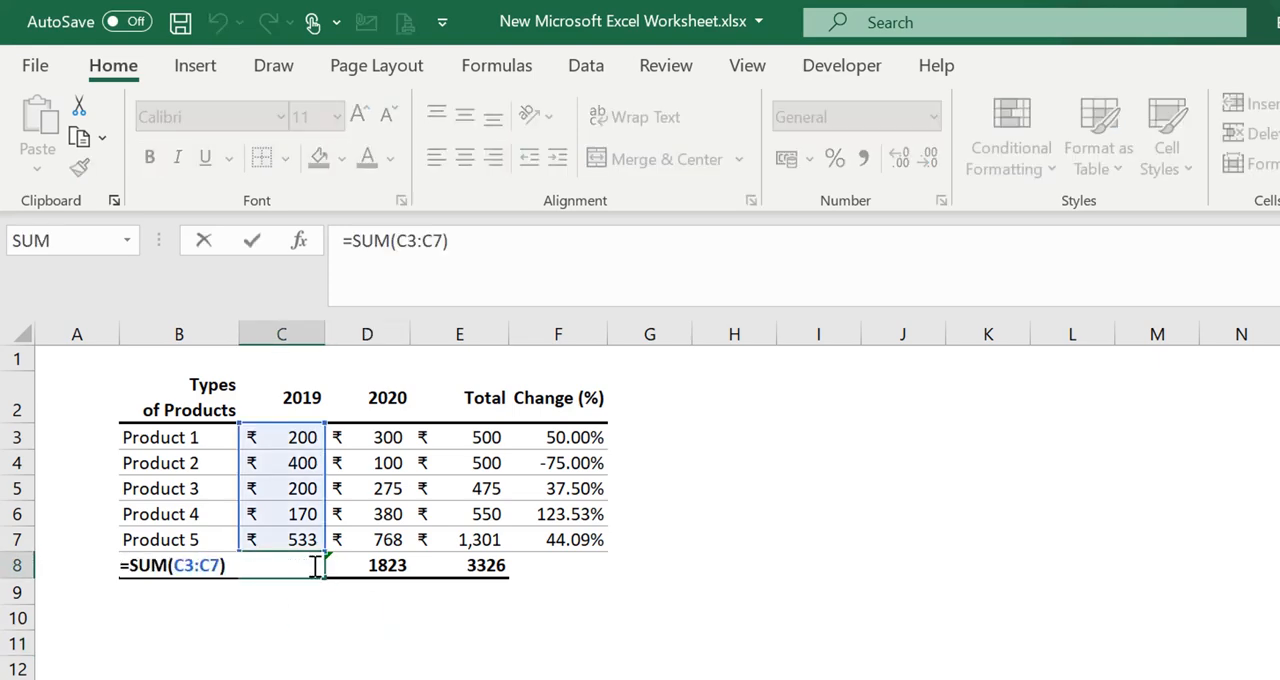
{"action": "key", "text": "Escape"}
{"action": "left_click", "coordinate": [568, 588]}
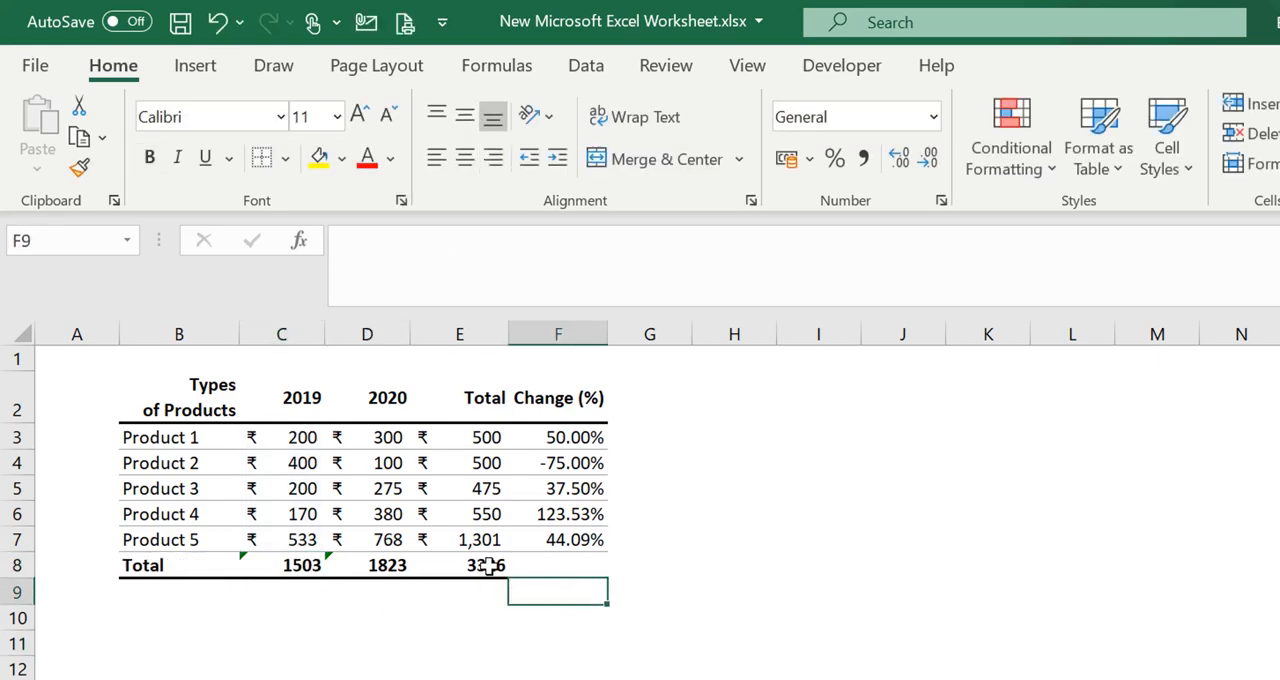
{"action": "left_click", "coordinate": [514, 634]}
{"action": "left_click", "coordinate": [410, 612]}
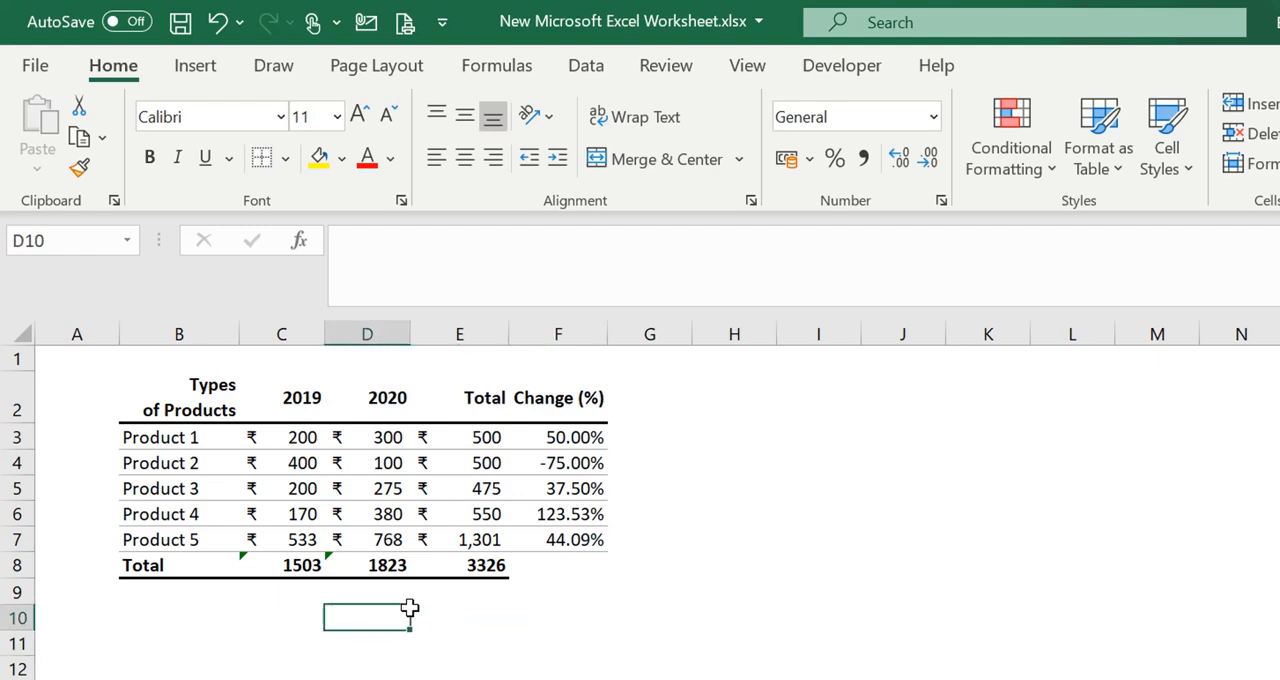